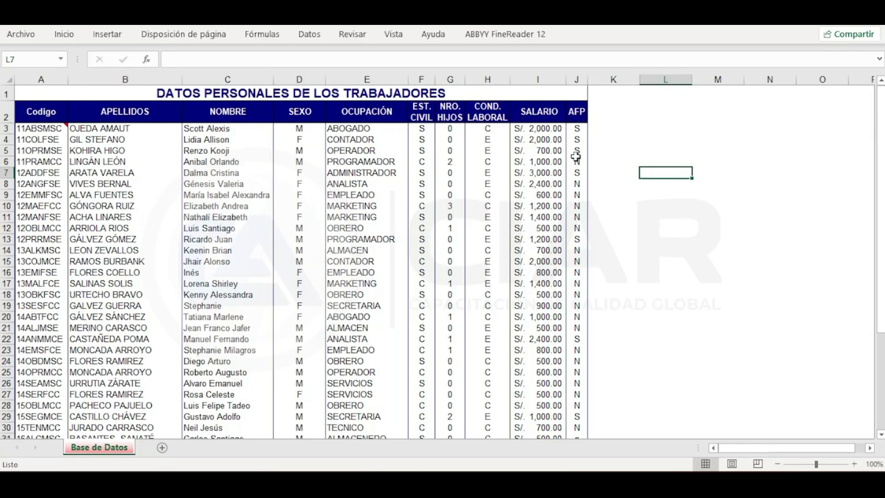
Enter the formula =CONTAR.SI(E3:E42;"ABOGADO") in cell L3 to count the workers with that occupation.
left_click(668, 117)
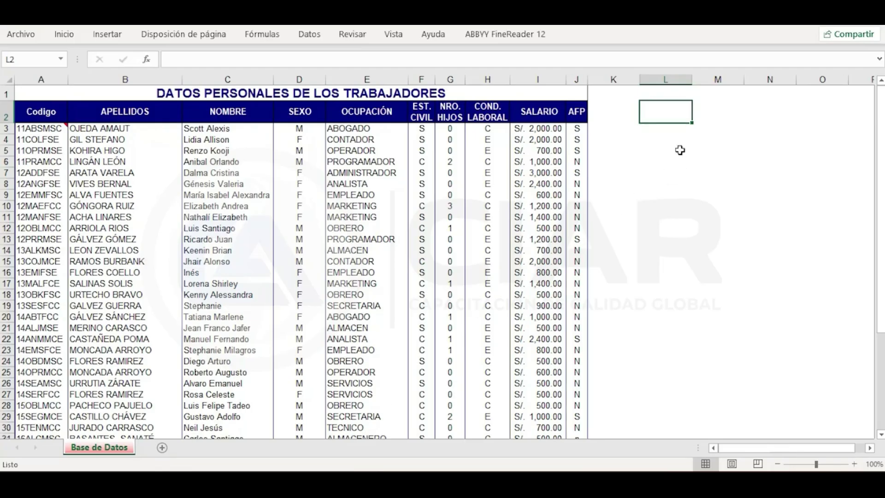
left_click(658, 127)
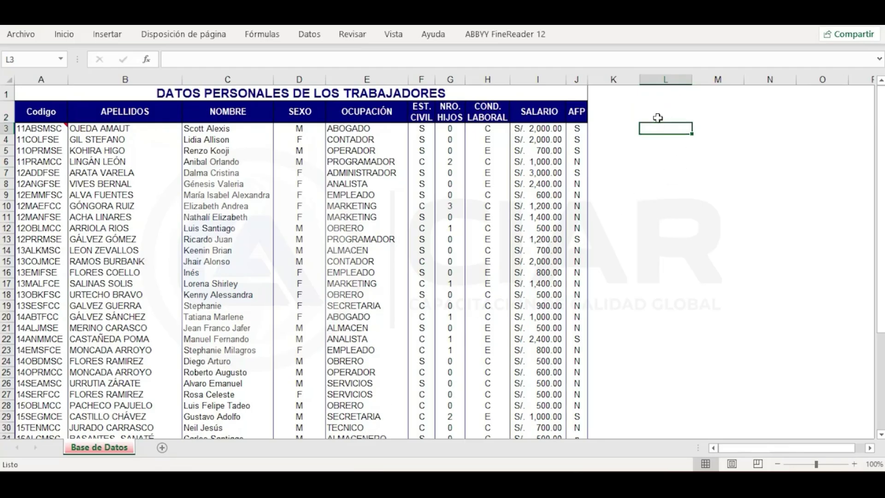
type("=")
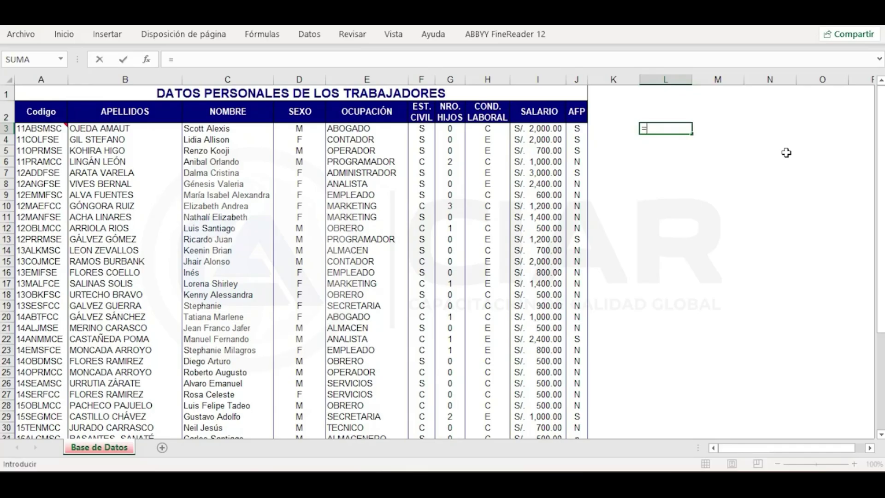
type("c")
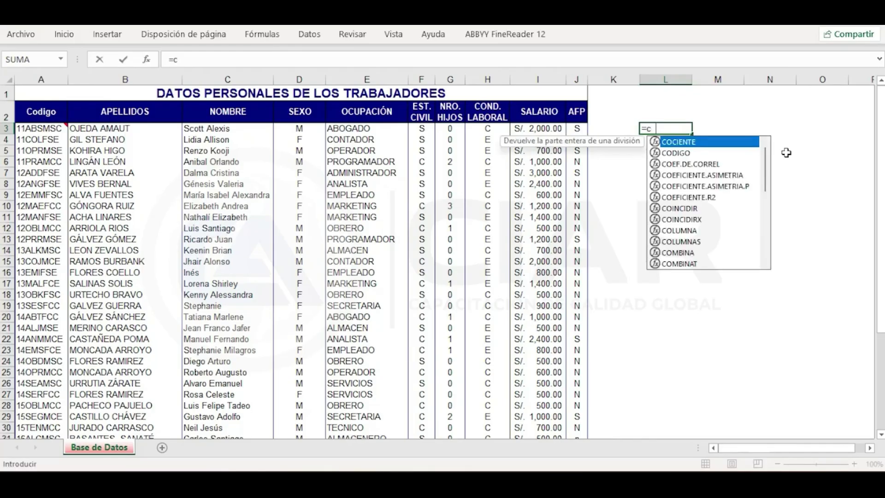
type("on")
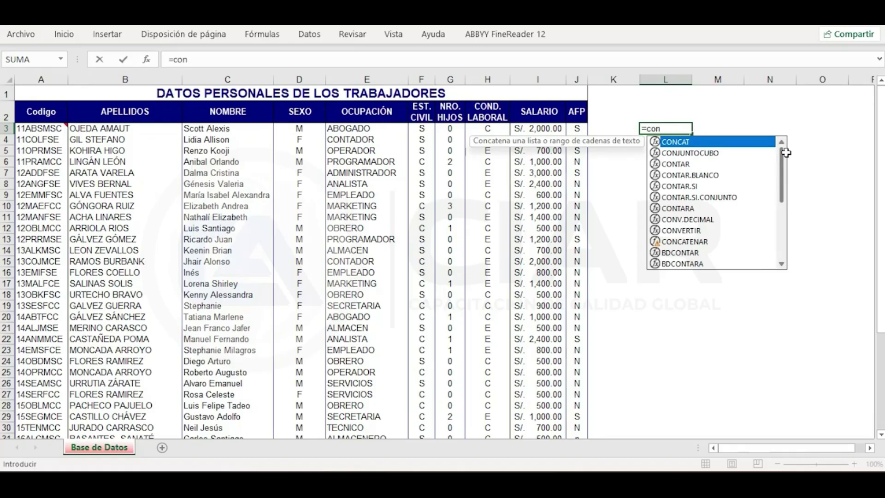
key("Down")
key("Down")
key("Down")
key("Down")
key("Tab")
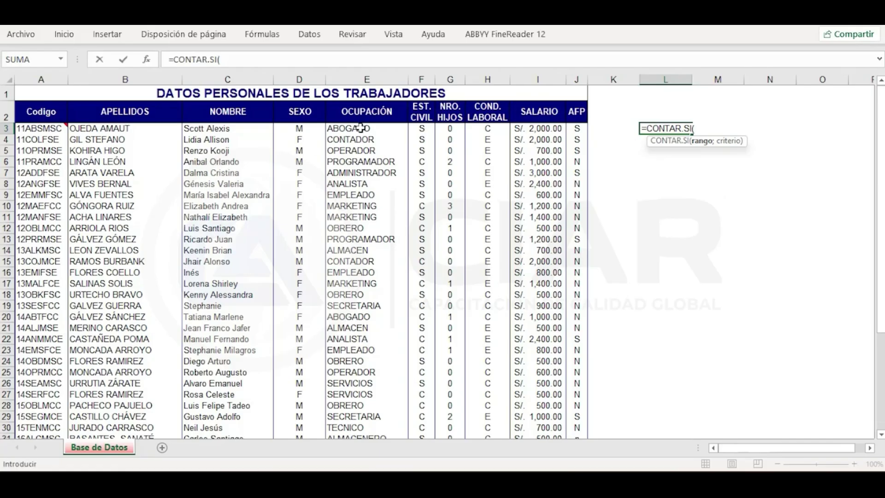
left_click_drag(361, 128, 372, 410)
scroll(658, 286, "up", 4)
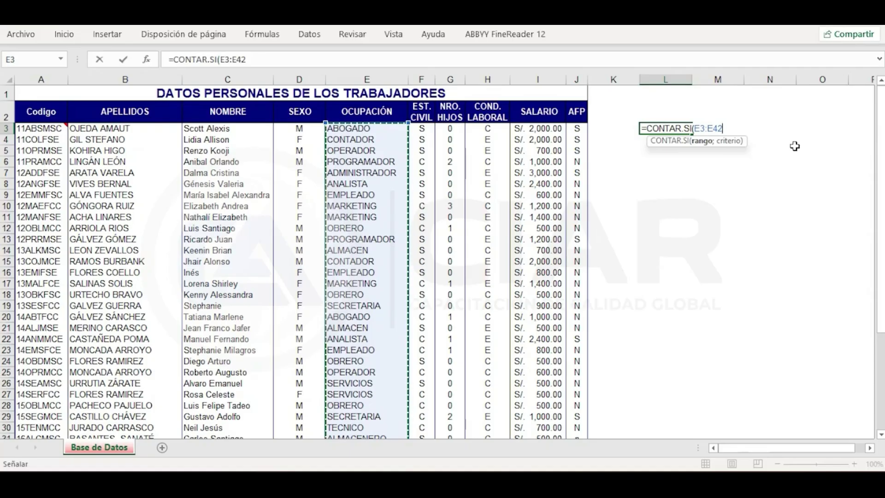
type(";")
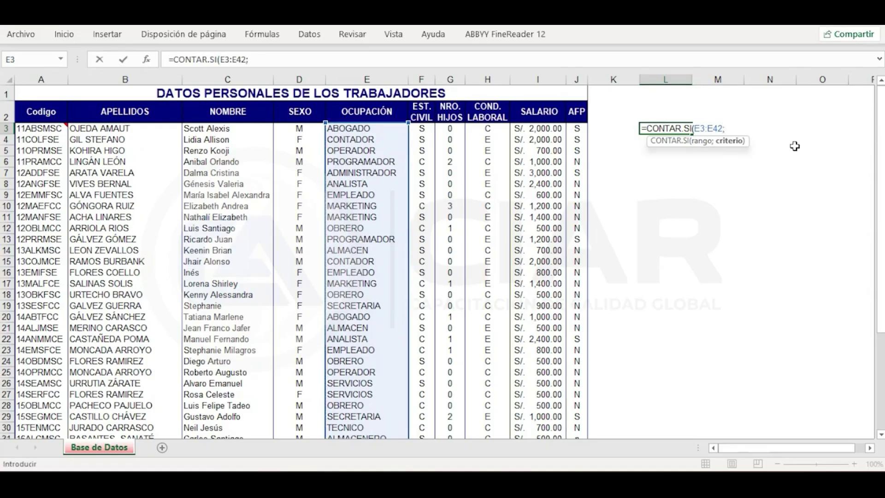
type("\"ABOGADO\"")
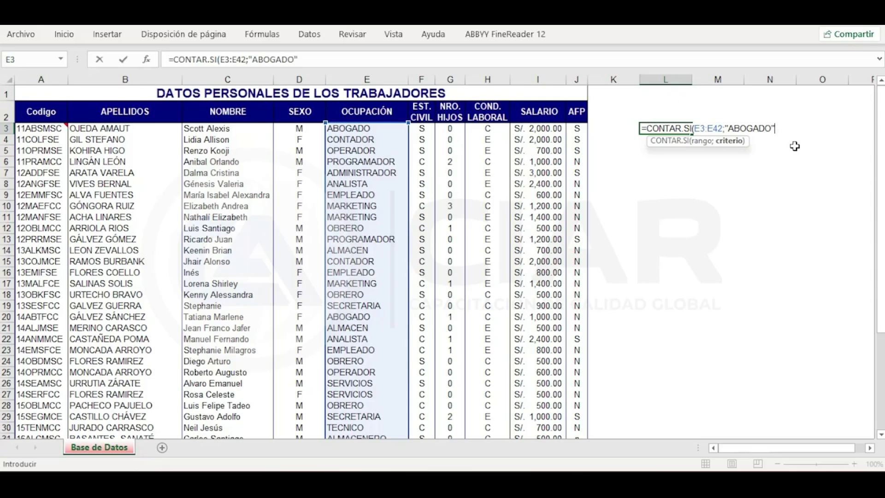
type(")")
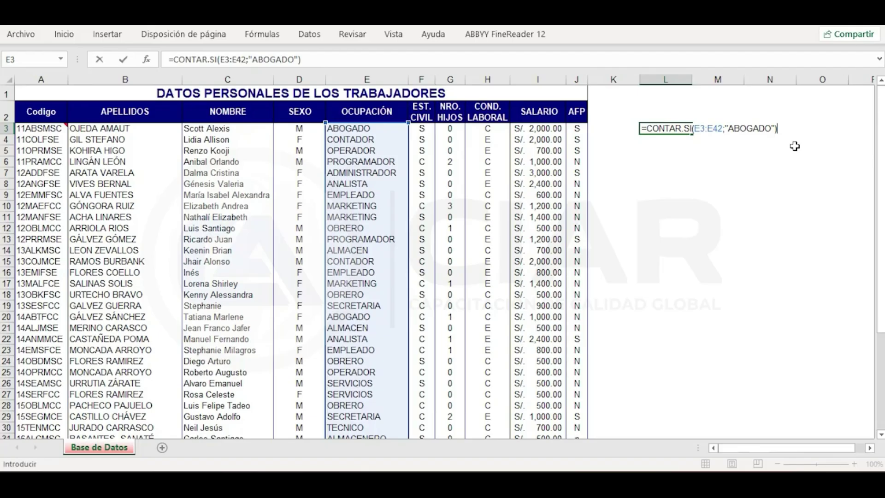
key("Return")
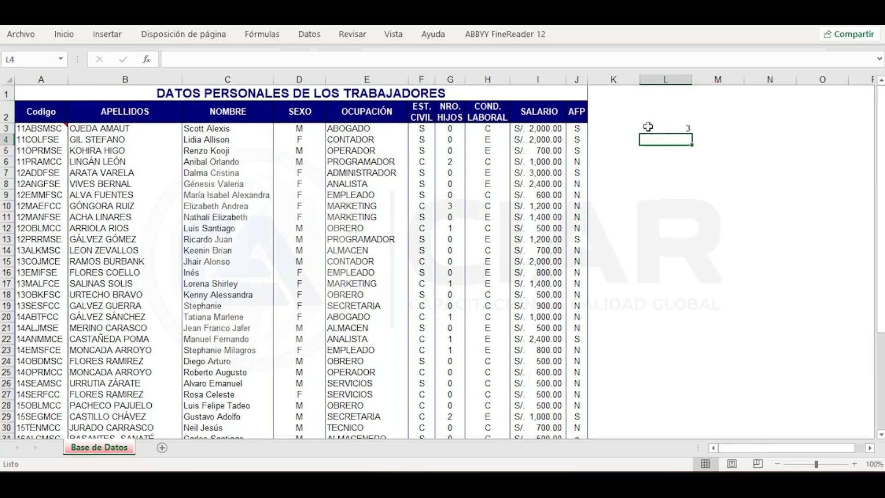
Review the counting formula in L3 and look through the OCUPACIÓN column for the ABOGADO entries.
left_click(648, 128)
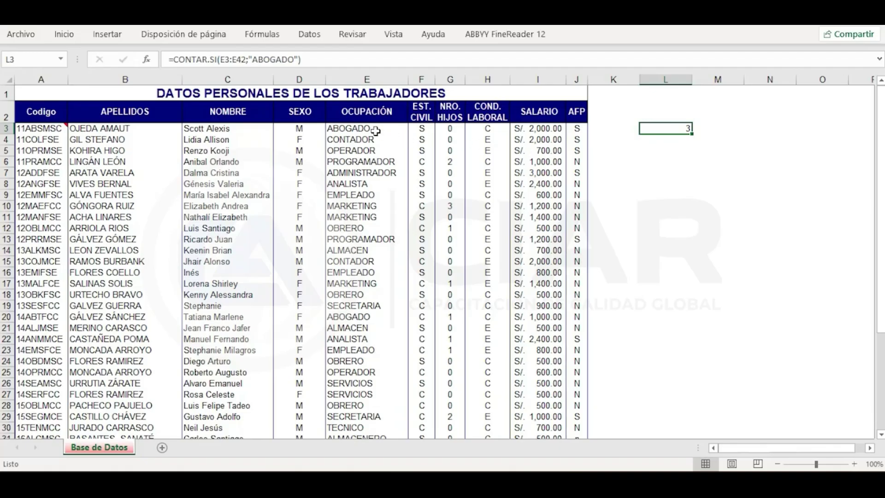
left_click(376, 131)
left_click(371, 142)
left_click(372, 131)
left_click(366, 171)
left_click(368, 214)
left_click_drag(367, 135, 369, 352)
left_click(369, 272)
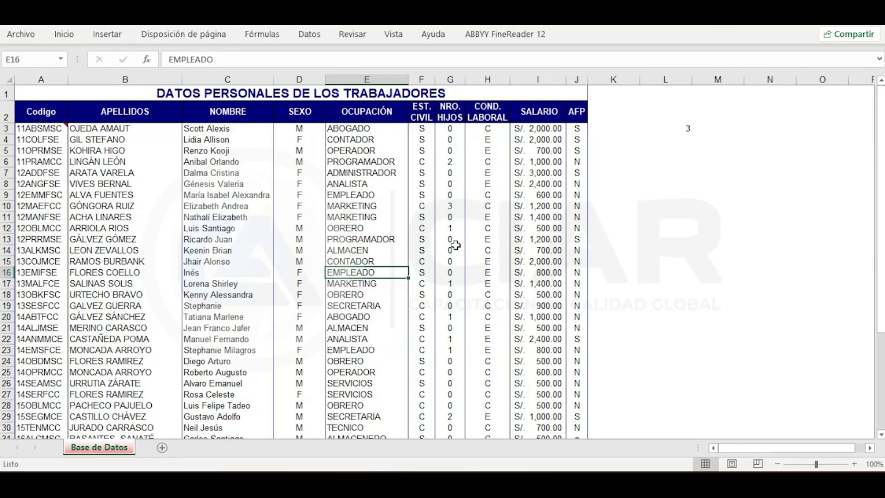
left_click(456, 241)
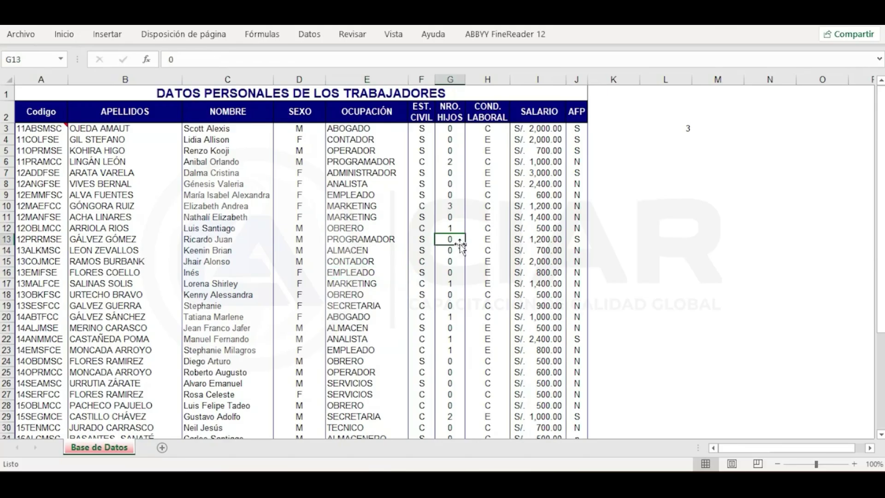
Turn on filtering for the header row of the workers' data table.
left_click(375, 116)
left_click(64, 37)
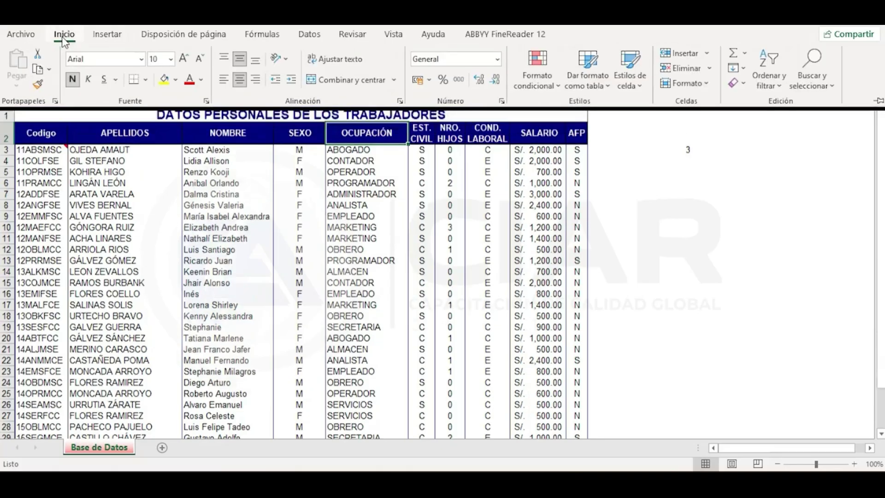
left_click(779, 85)
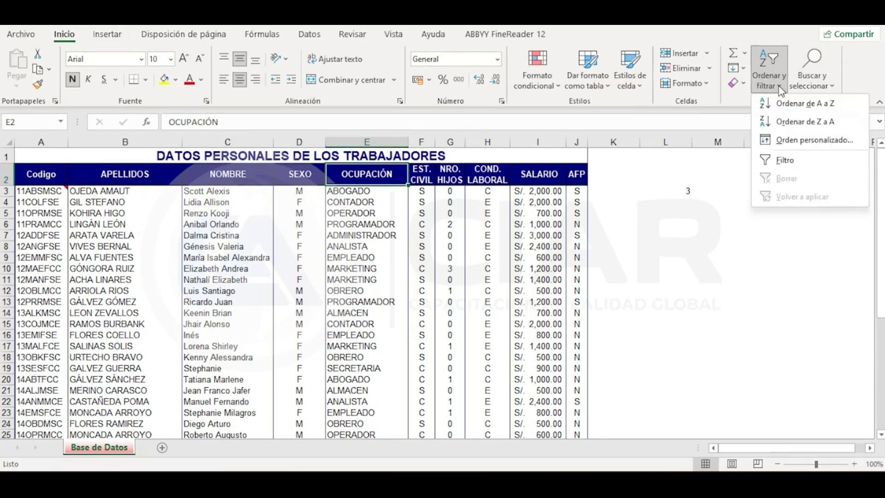
left_click(786, 160)
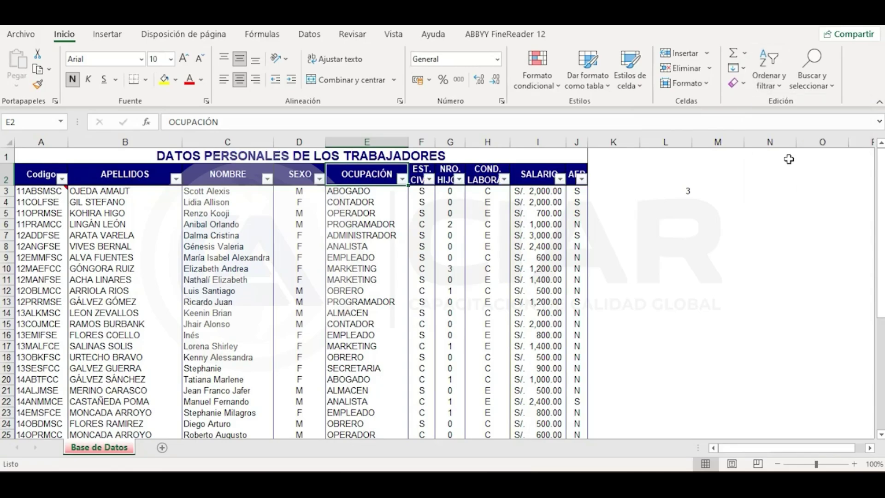
left_click(702, 212)
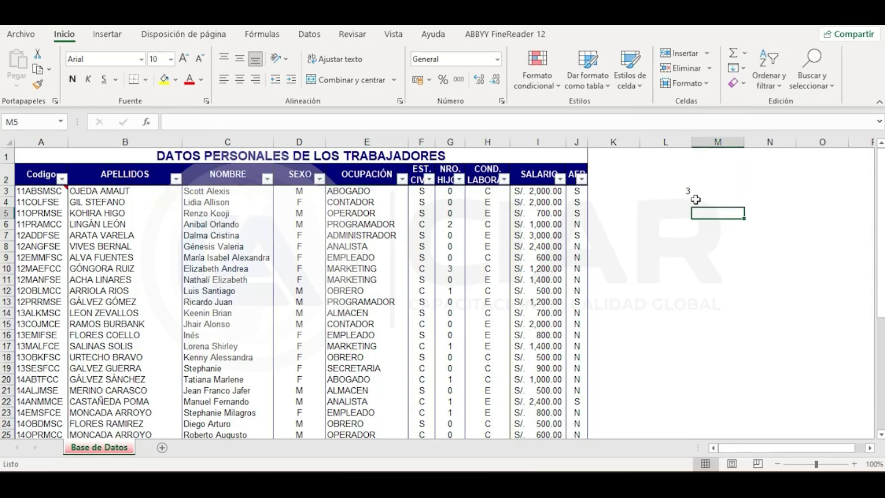
left_click(678, 190)
left_click(631, 216)
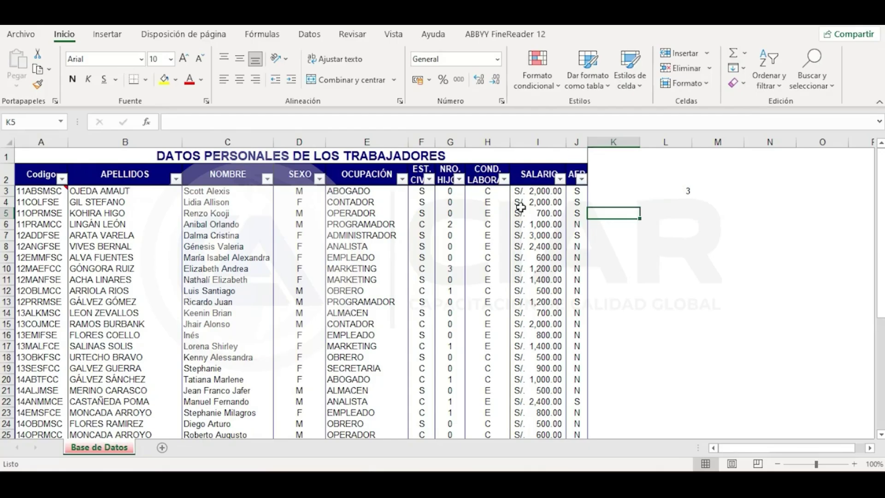
Filter the OCUPACIÓN column to show only ABOGADO and compare the rows with the formula in L3.
left_click(355, 177)
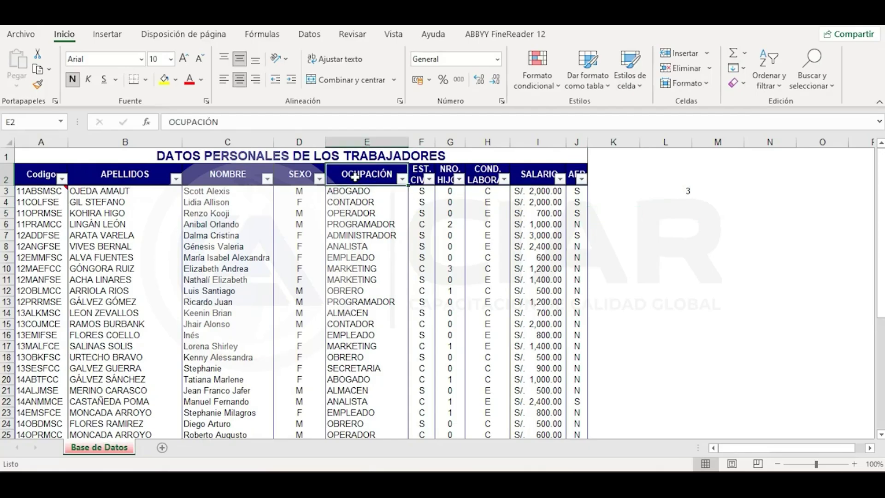
left_click(403, 180)
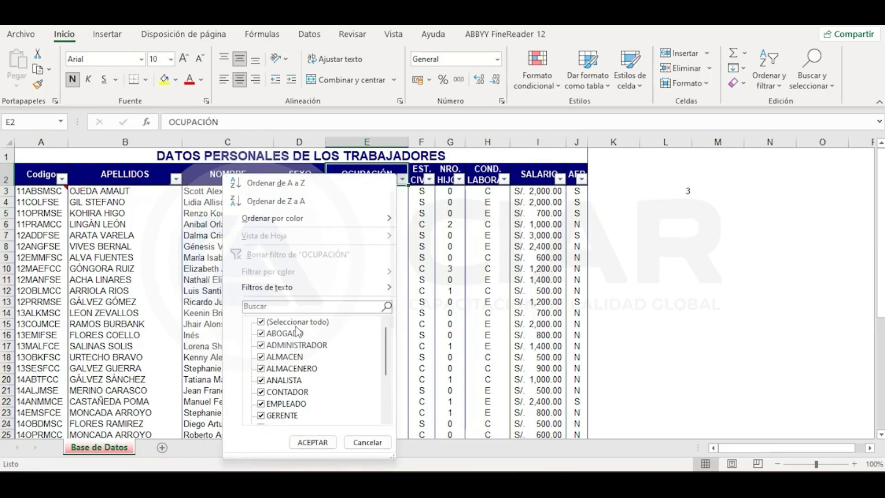
left_click(317, 323)
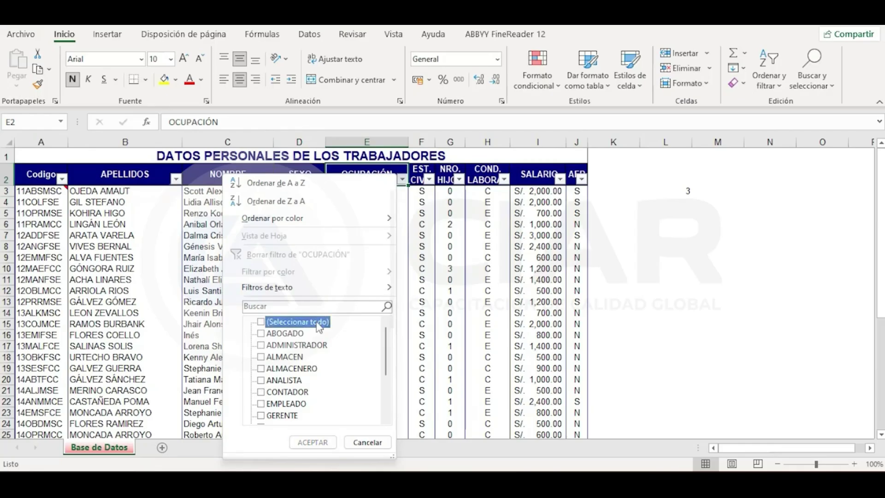
left_click(286, 336)
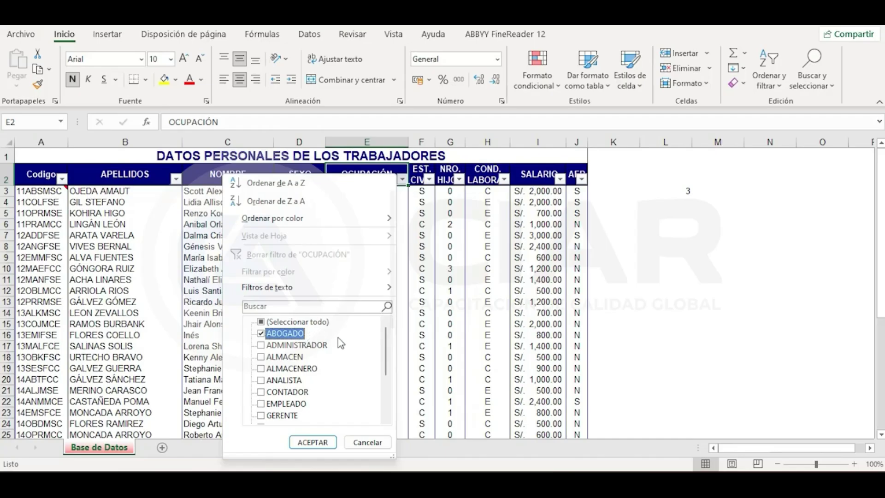
left_click(329, 441)
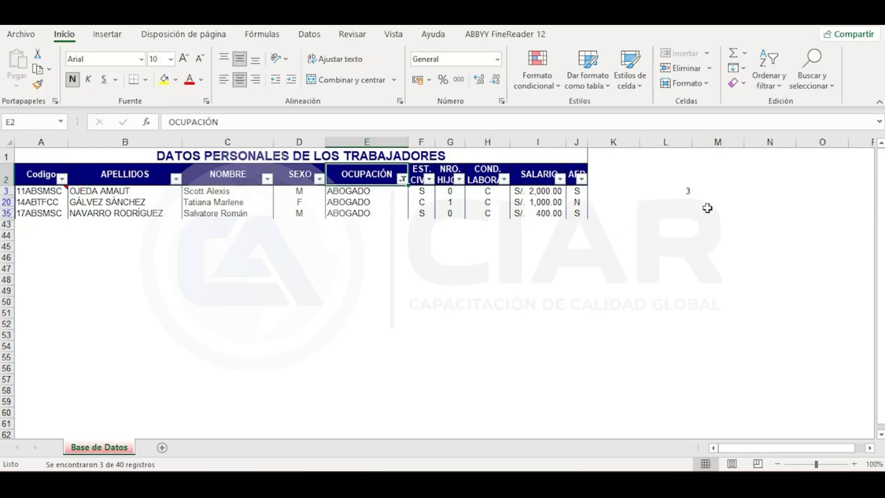
left_click(684, 192)
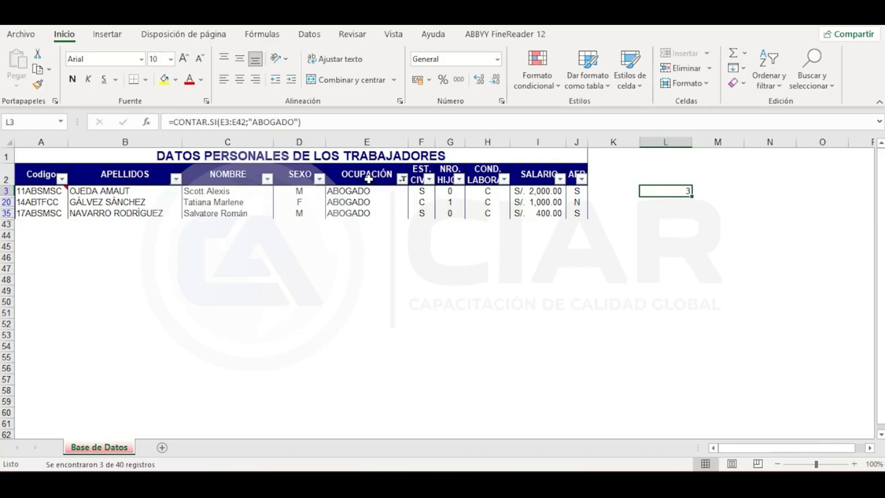
Clear the filter from the OCUPACIÓN column.
left_click(402, 180)
left_click(334, 253)
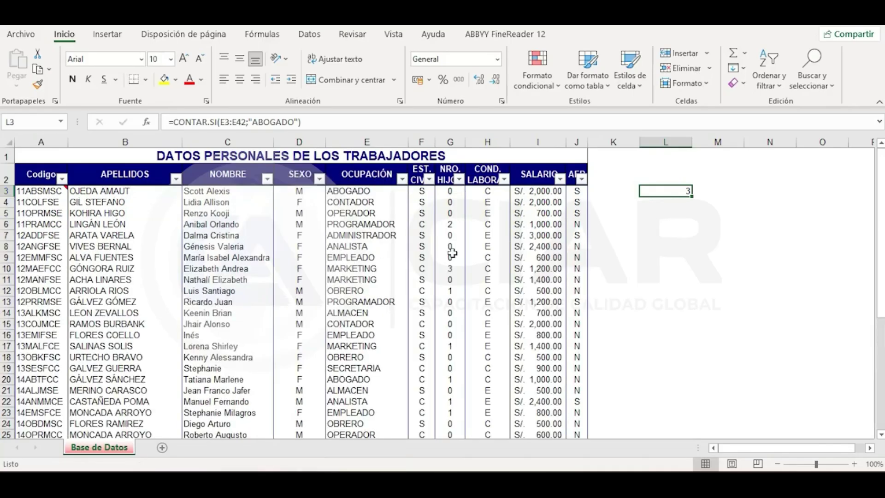
left_click(680, 213)
left_click(687, 202)
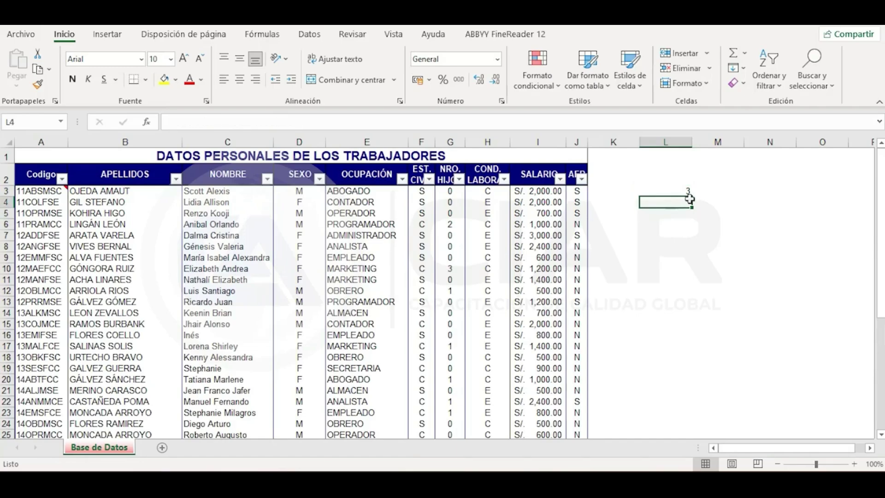
left_click(700, 211)
left_click(674, 182)
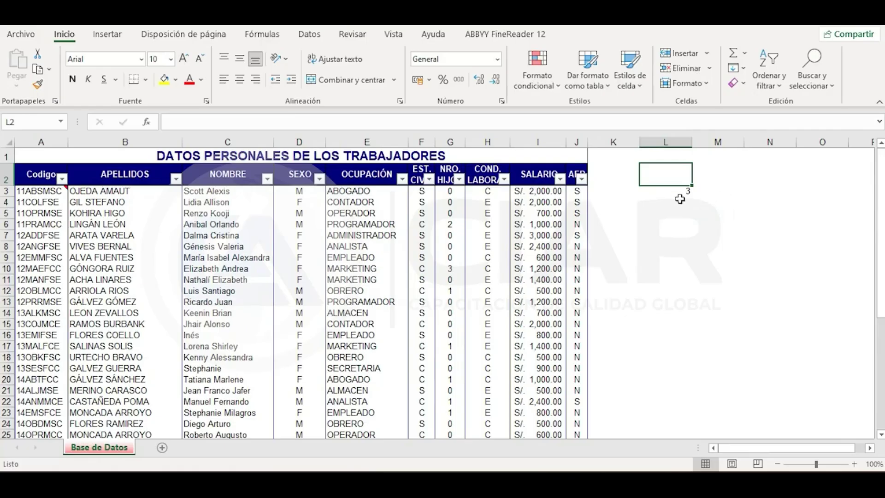
Move the counting formula from cell L3 to M3 and enter the label ABOGADOS in L3.
left_click(677, 192)
left_click_drag(690, 195, 697, 192)
left_click(663, 191)
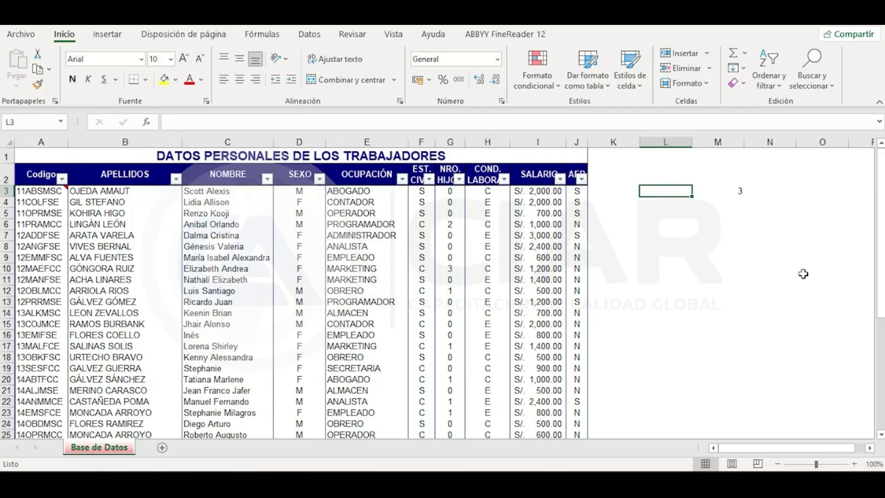
type("ABO")
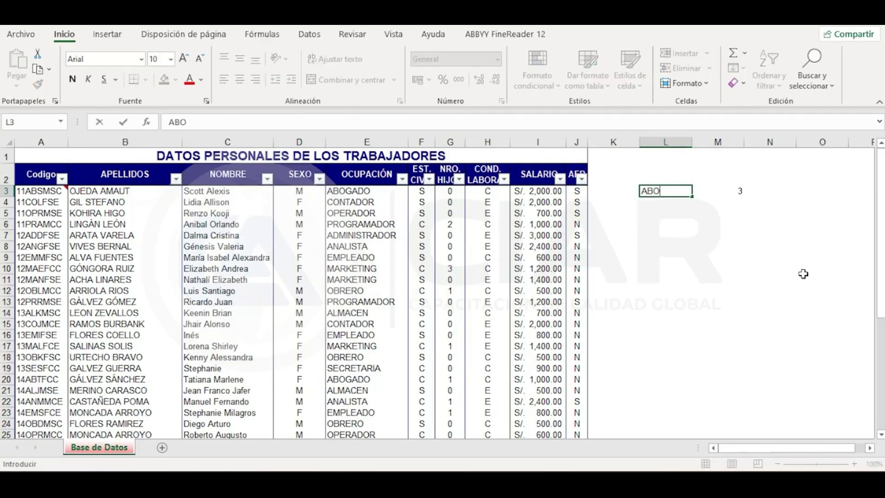
type("GADOS")
key("Return")
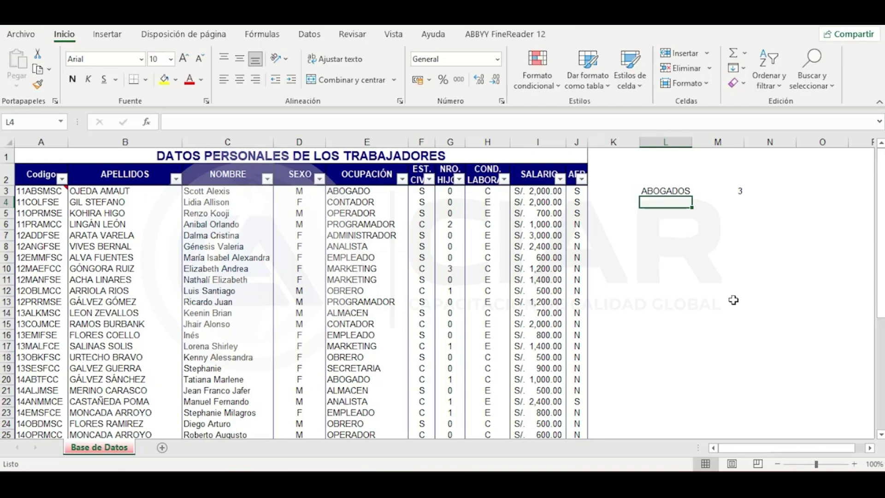
Label cell L4 SUELDOS and count the salaries in I3:I42 meeting ">=2000" with a CONTAR.SI formula in M4.
type("SUELDOS")
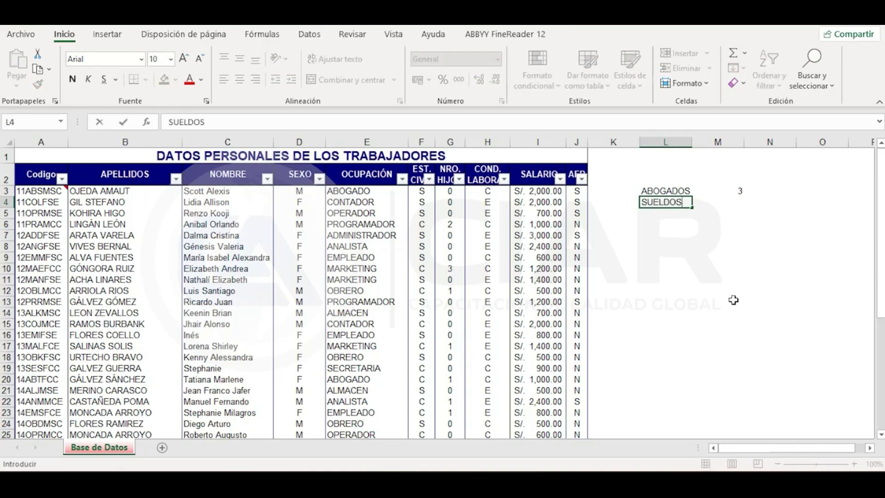
key("Tab")
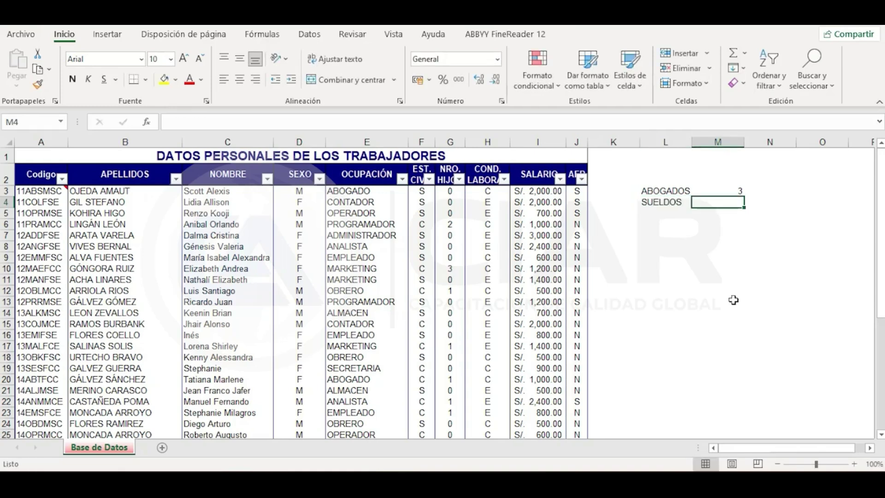
type("=CON")
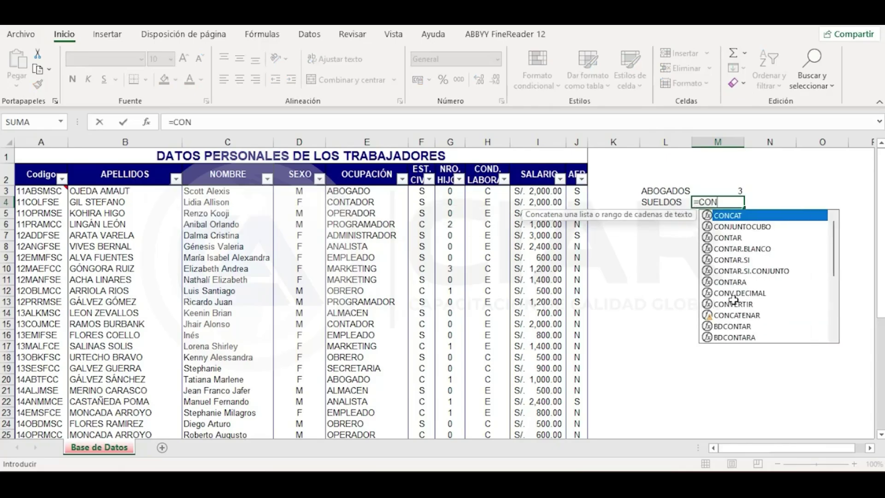
key("Down")
key("Down")
key("Down")
key("Down")
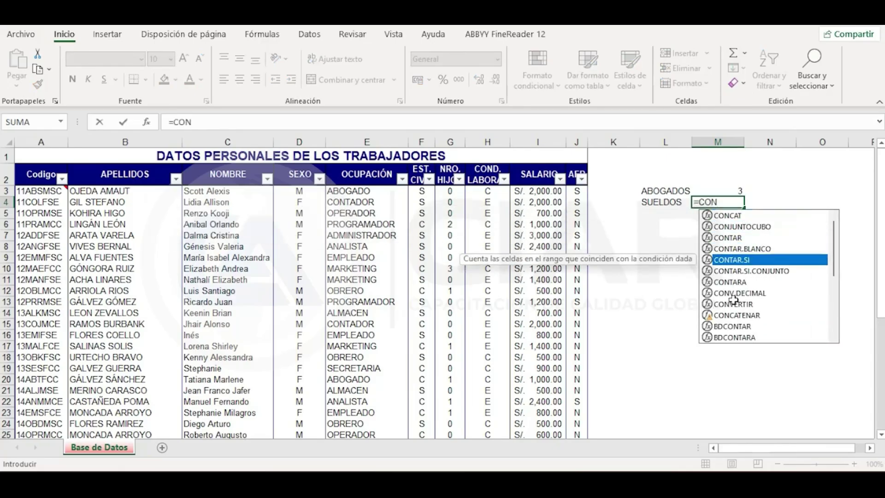
key("Tab")
left_click_drag(538, 191, 539, 419)
scroll(863, 282, "up", 6)
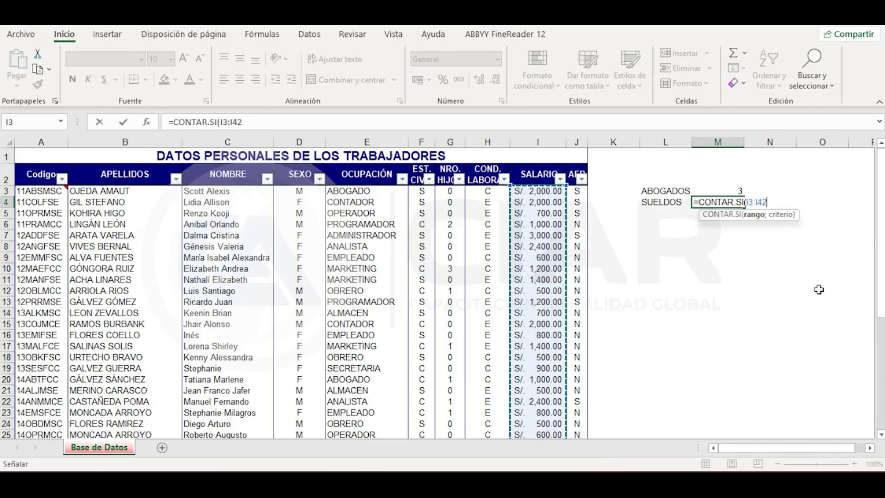
type(";")
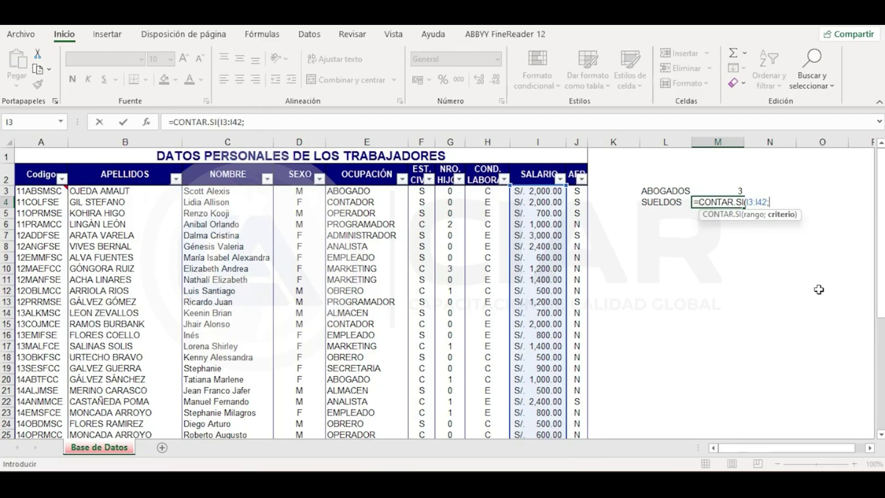
type("\">=2000\")")
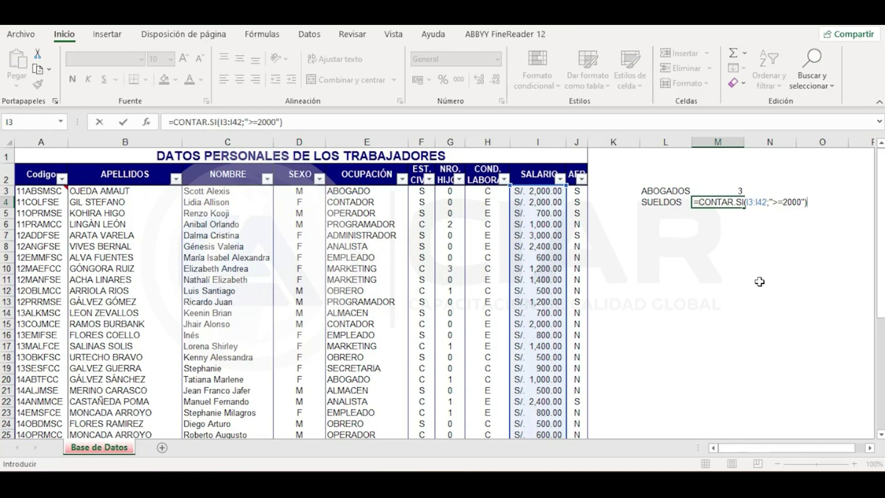
key("Return")
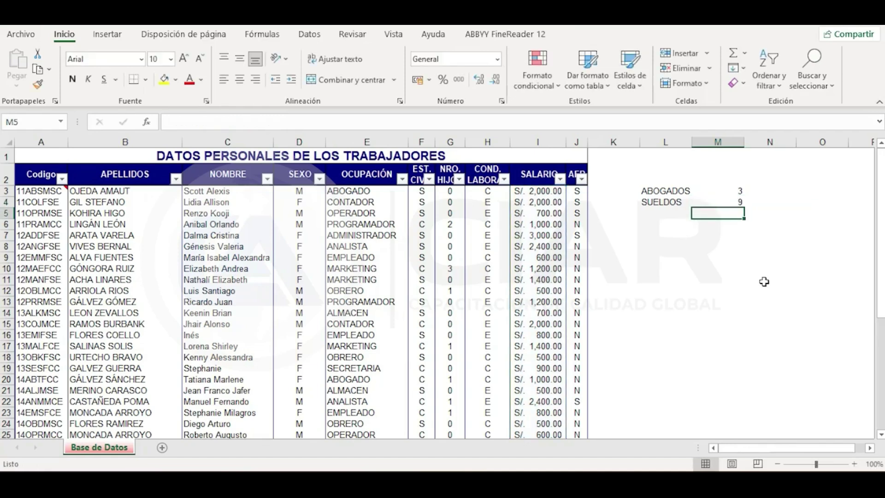
left_click(732, 202)
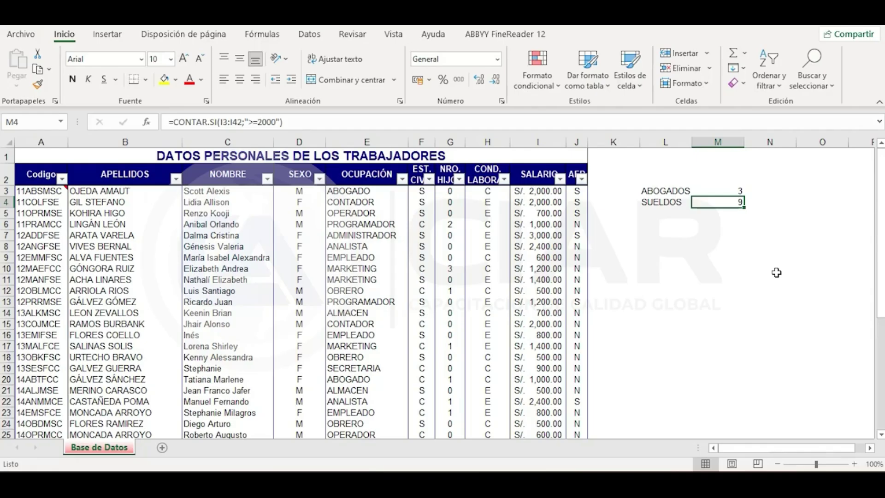
Filter the SALARIO column with a number filter for values greater than or equal to 2000.
left_click(561, 179)
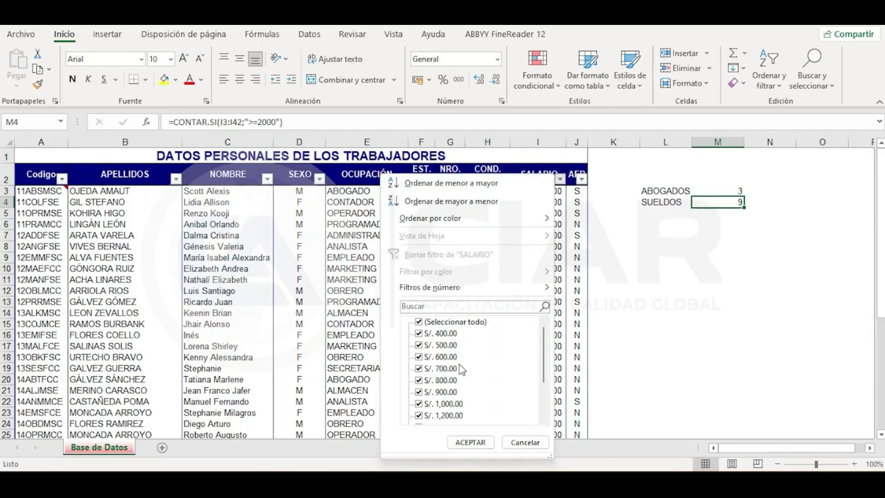
scroll(452, 394, "down", 2)
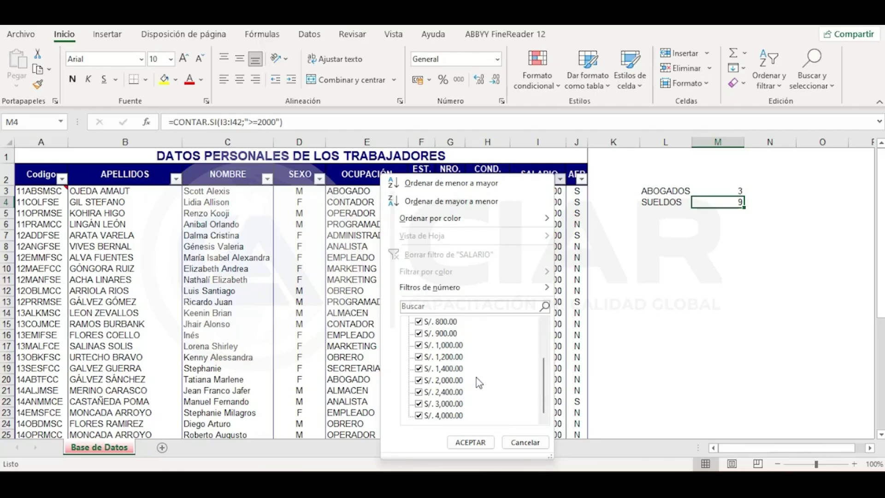
scroll(479, 382, "up", 2)
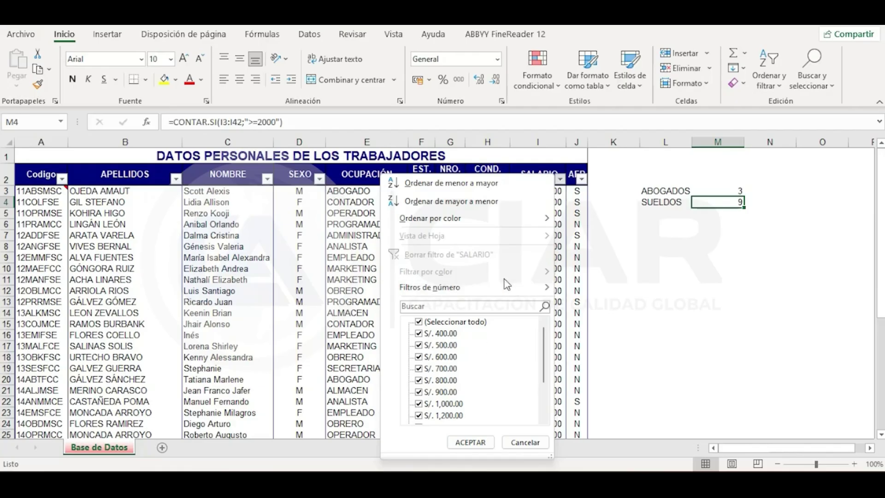
mouse_move(533, 291)
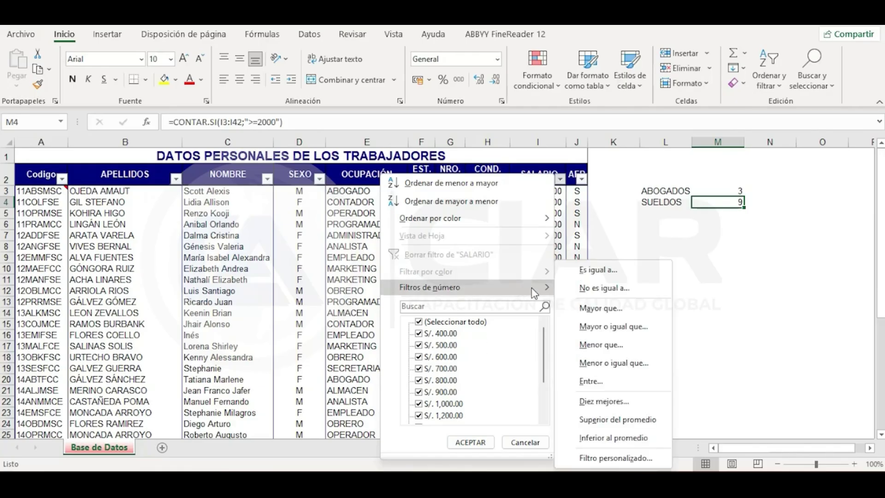
left_click(651, 329)
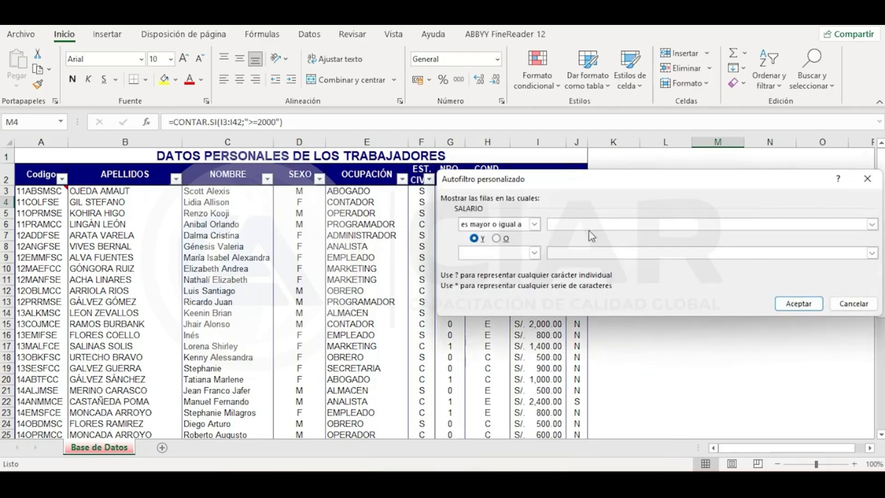
left_click(579, 224)
type("2000")
left_click(805, 305)
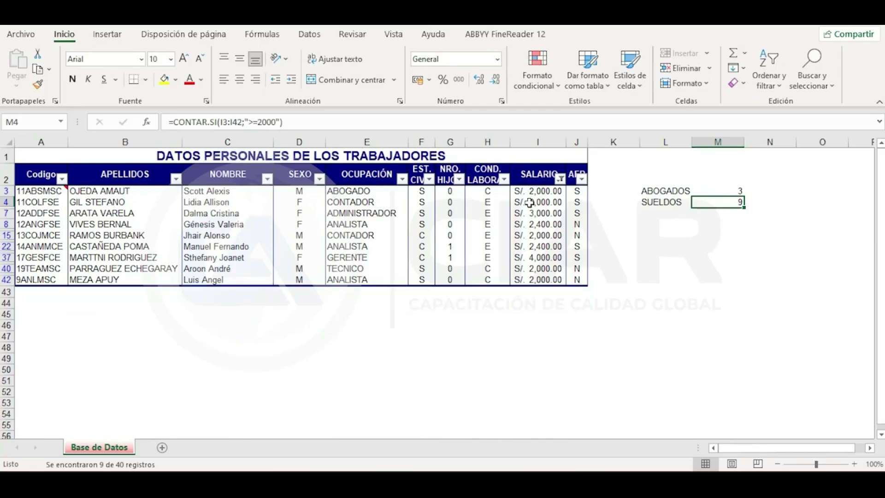
Check the count of the filtered SALARIO cells against the CONTAR.SI result in M4.
left_click_drag(536, 191, 534, 277)
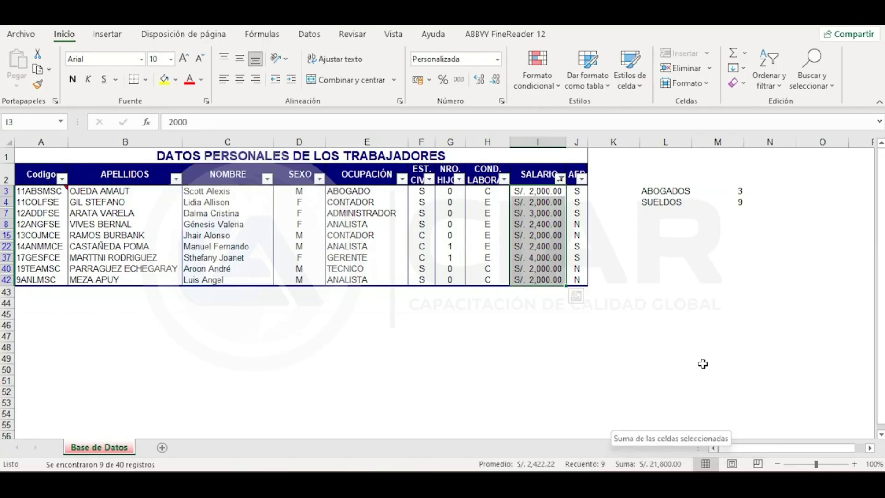
left_click(736, 202)
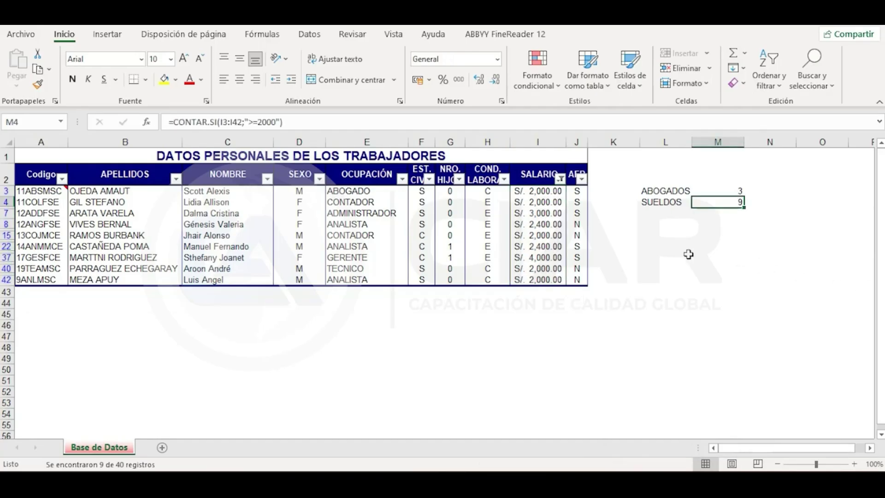
left_click_drag(546, 192, 538, 280)
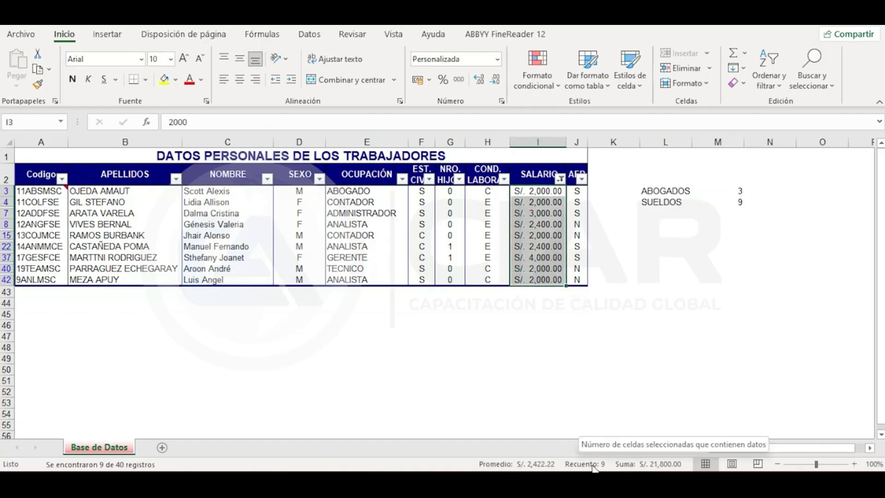
left_click(744, 201)
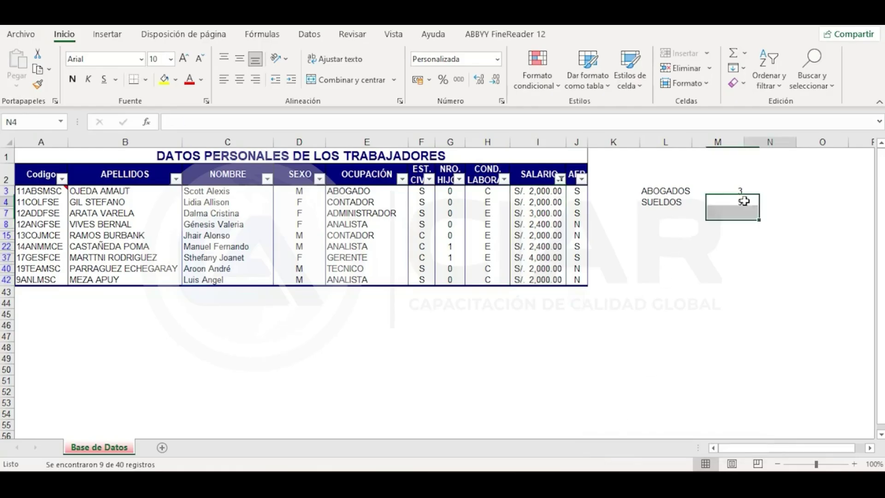
left_click(732, 201)
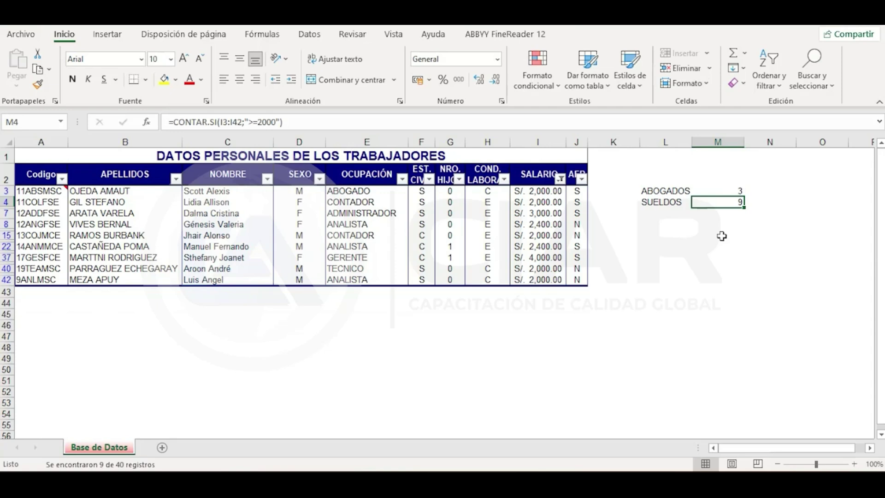
Clear the filter from the SALARIO column.
left_click(561, 180)
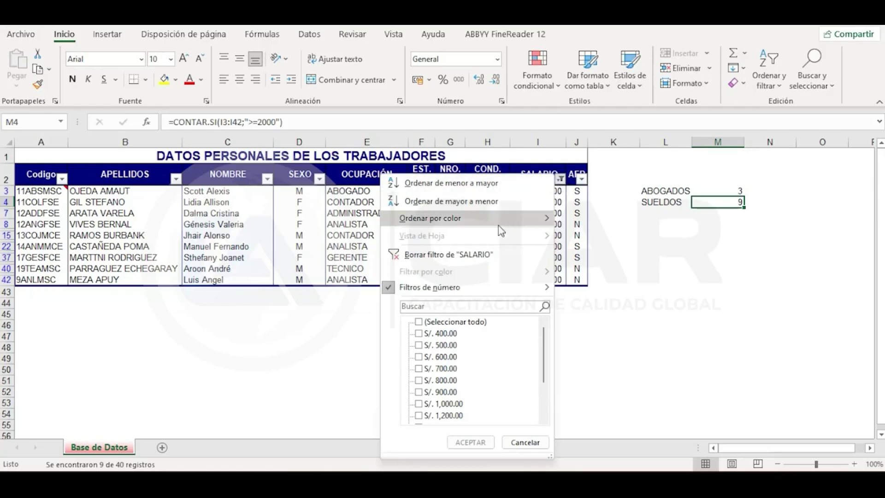
left_click(461, 255)
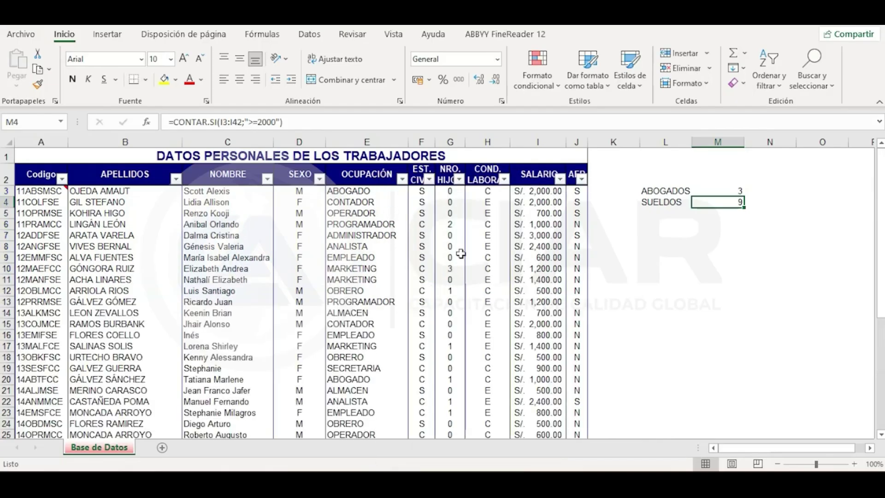
Enter the label SEXO in cell L5.
left_click(677, 234)
left_click(679, 213)
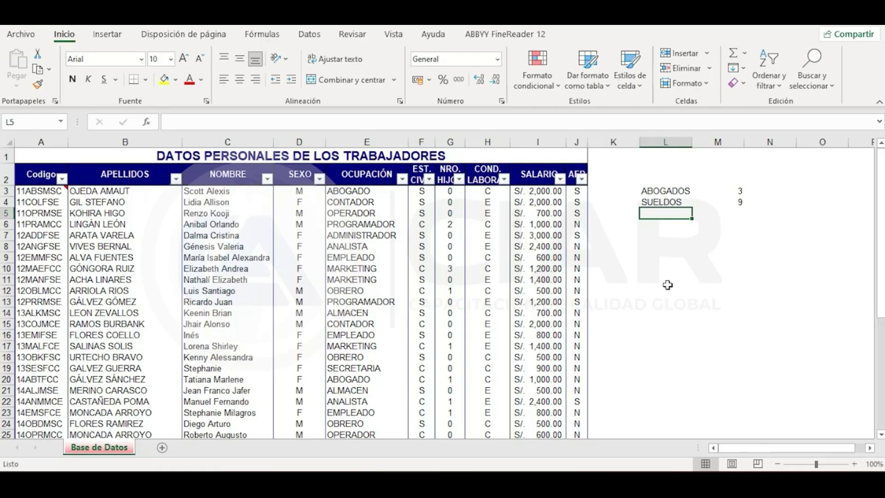
type("SEXO")
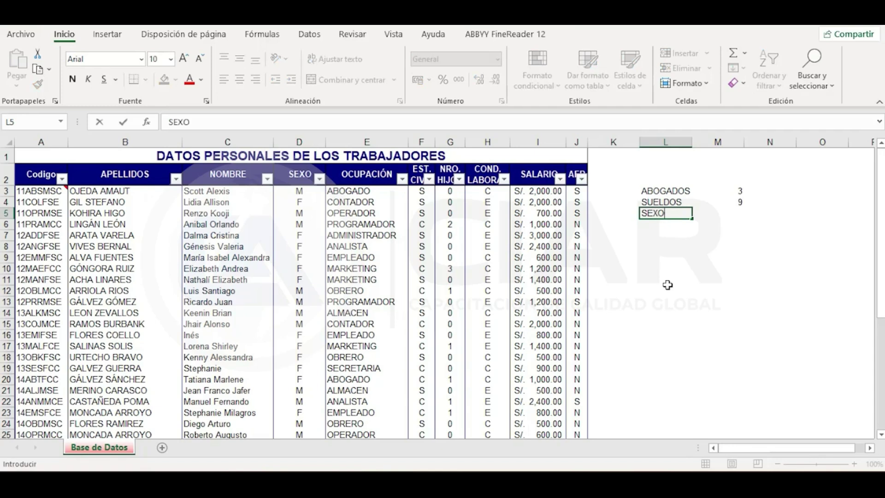
key("Tab")
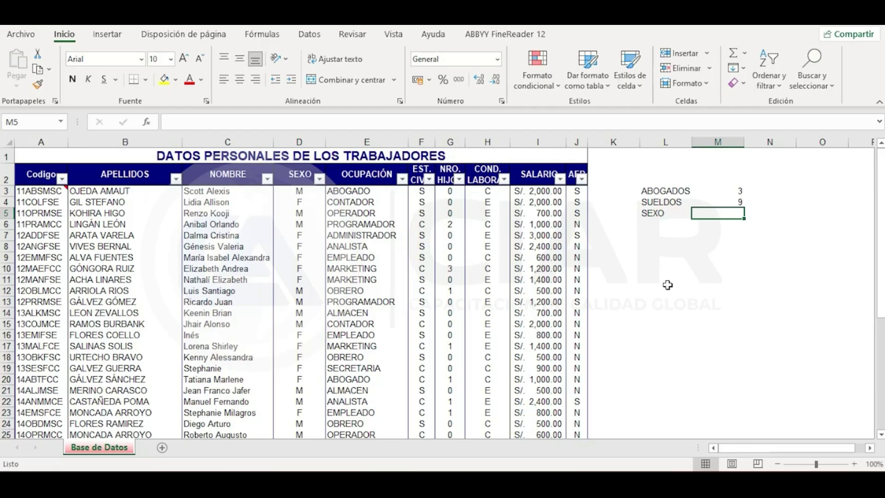
Count the workers of sex "M" in M5 with a CONTAR.SI formula over the range D3:D42.
type("=CON")
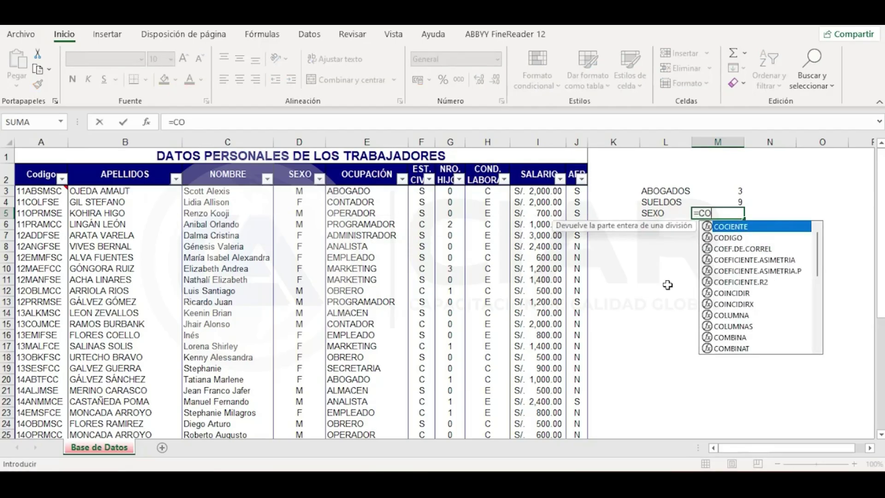
key("Down")
key("Down")
key("Down")
key("Down")
key("Tab")
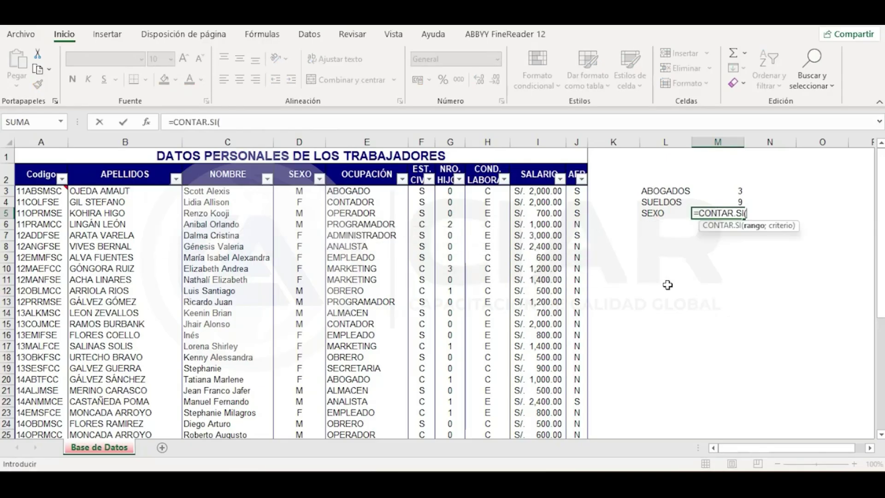
left_click_drag(305, 191, 307, 427)
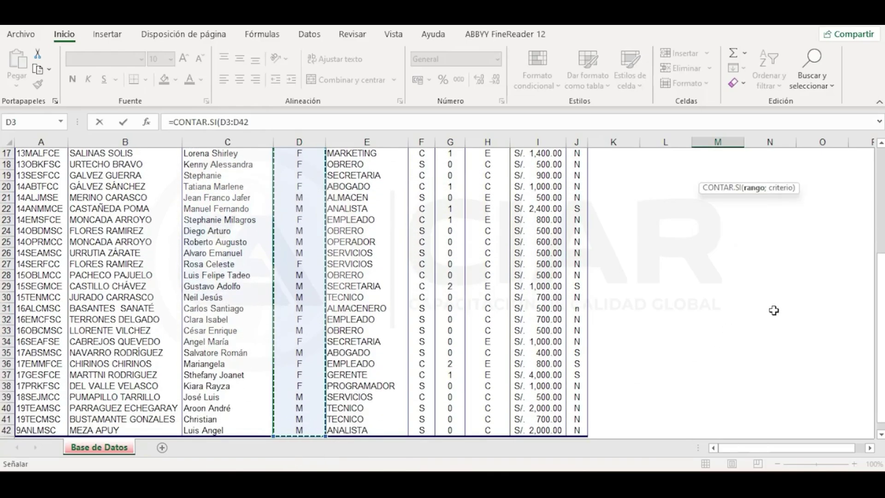
scroll(773, 310, "up", 5)
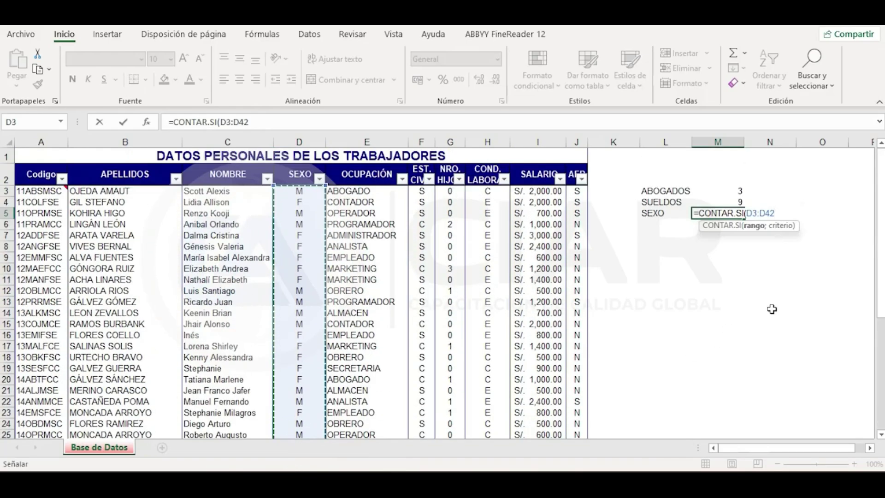
type(";")
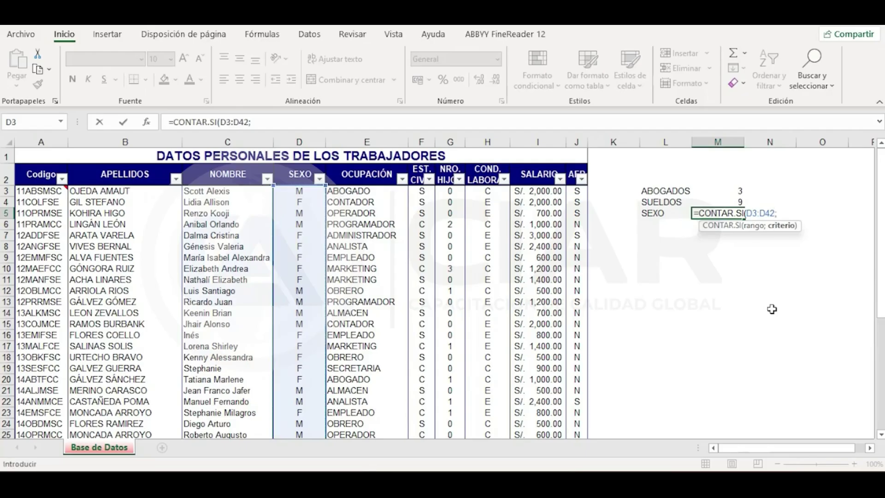
type("\"M\")")
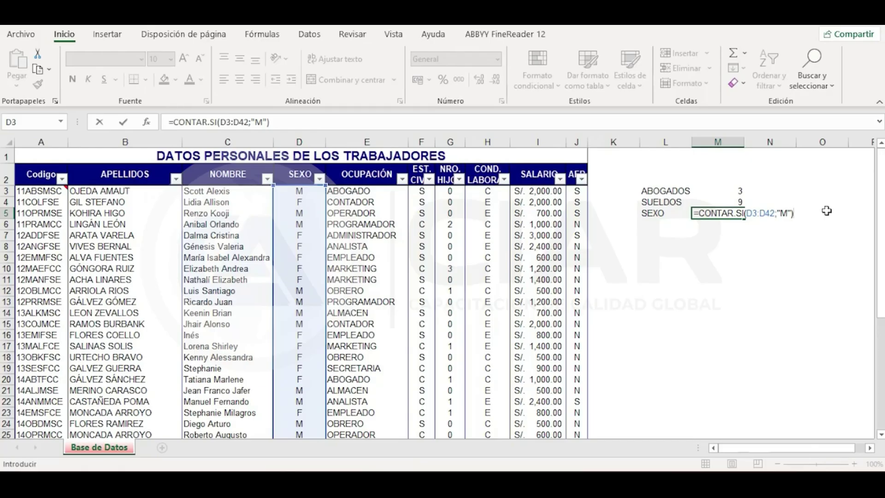
key("Return")
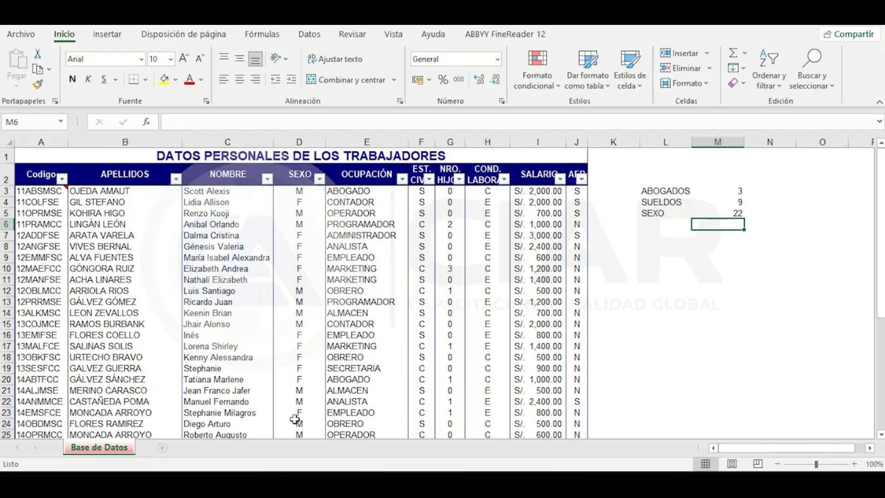
left_click(741, 213)
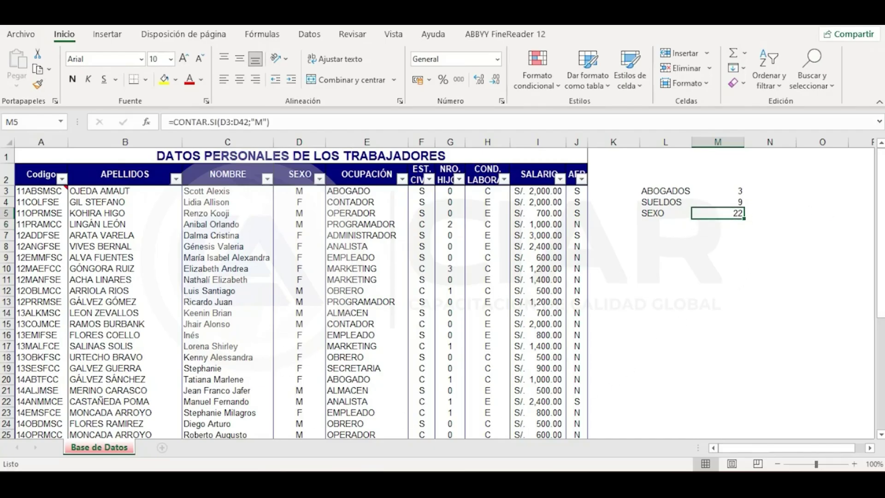
Extend the label in cell L5 to read SEXO M.
double_click(664, 213)
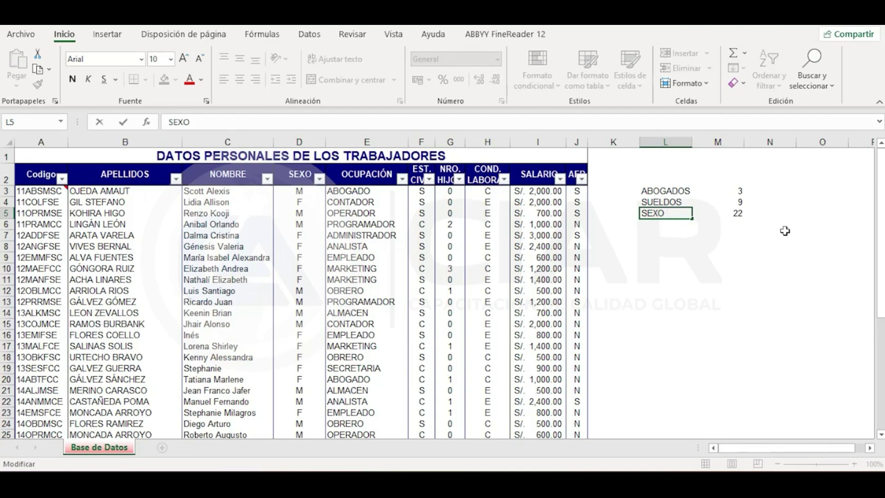
type("m")
key("BackSpace")
type("M")
key("Return")
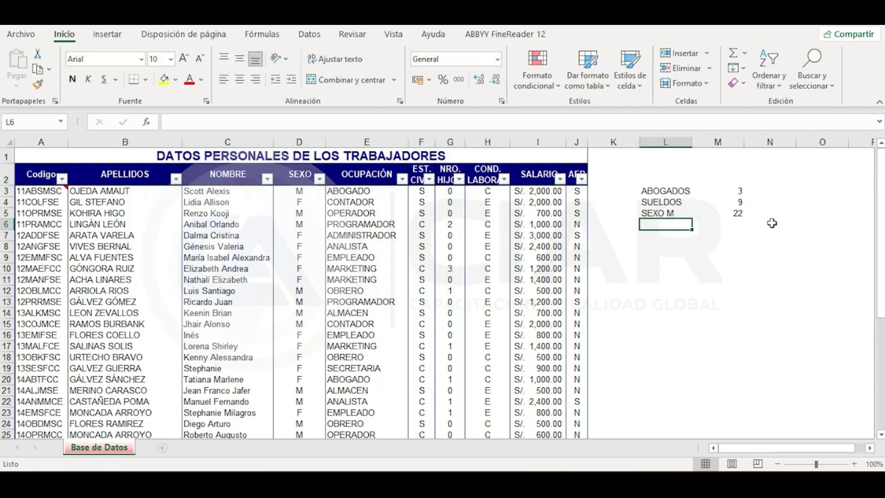
Filter the SEXO column to show only M and select its visible cells to check the count.
left_click(772, 223)
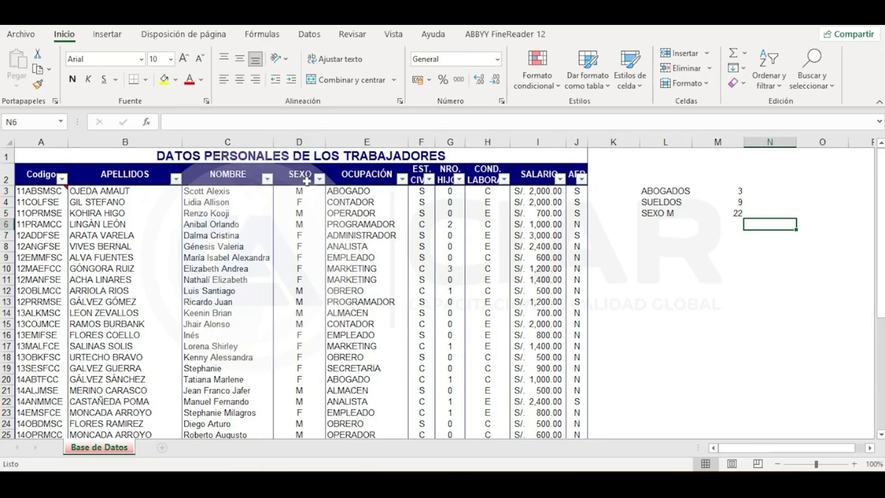
left_click(320, 182)
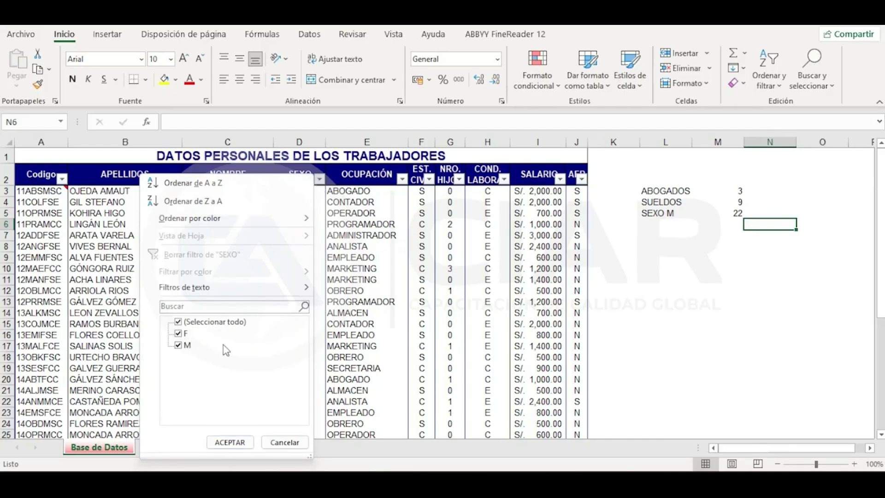
left_click(179, 335)
left_click(229, 442)
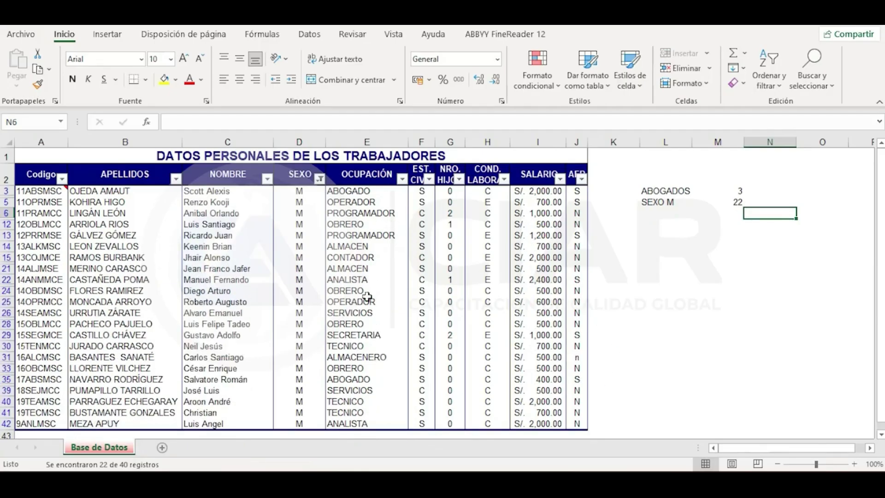
left_click_drag(302, 193, 305, 425)
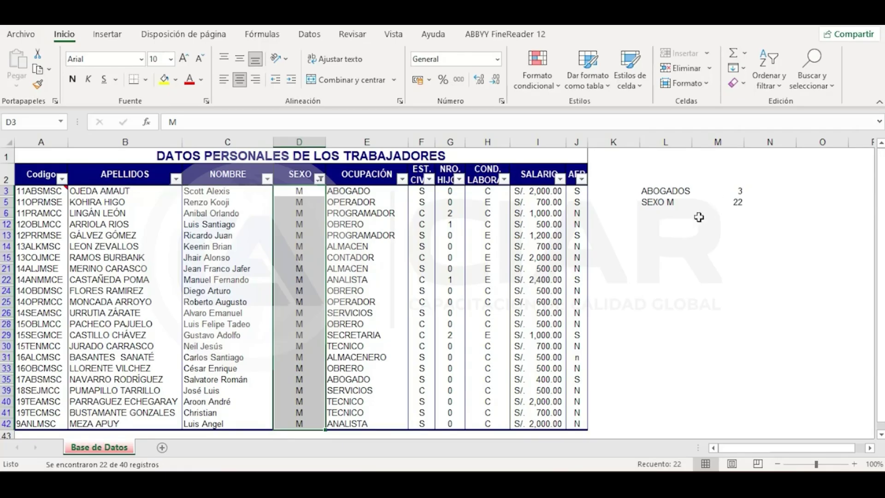
Clear the filter from the SEXO column.
left_click(320, 179)
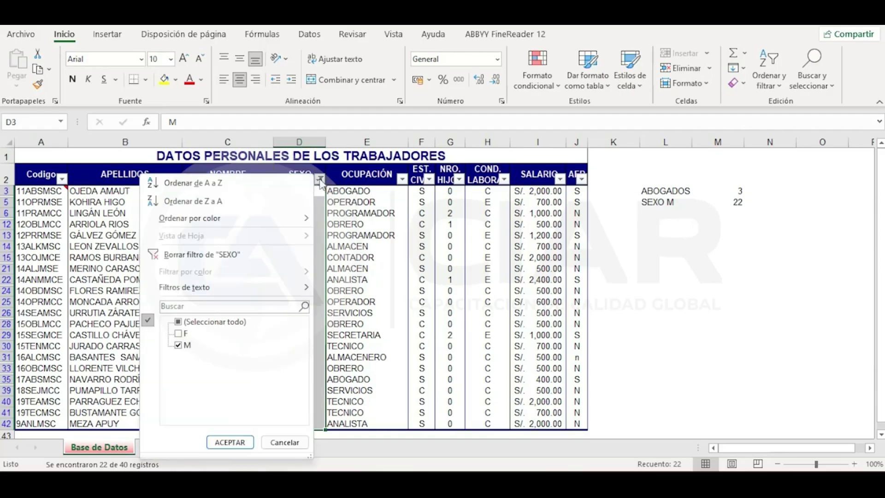
left_click(221, 257)
left_click(615, 277)
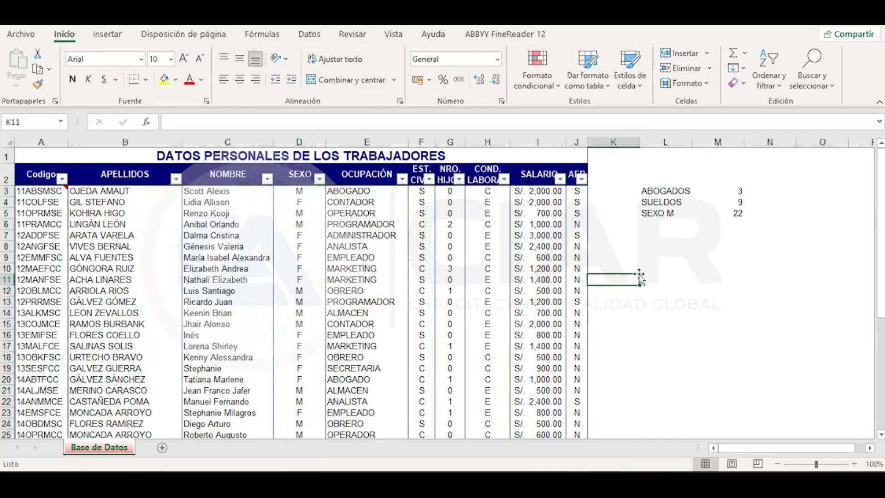
Enter the heading CONTAR.SI in cell L2 above the counting results.
left_click(664, 177)
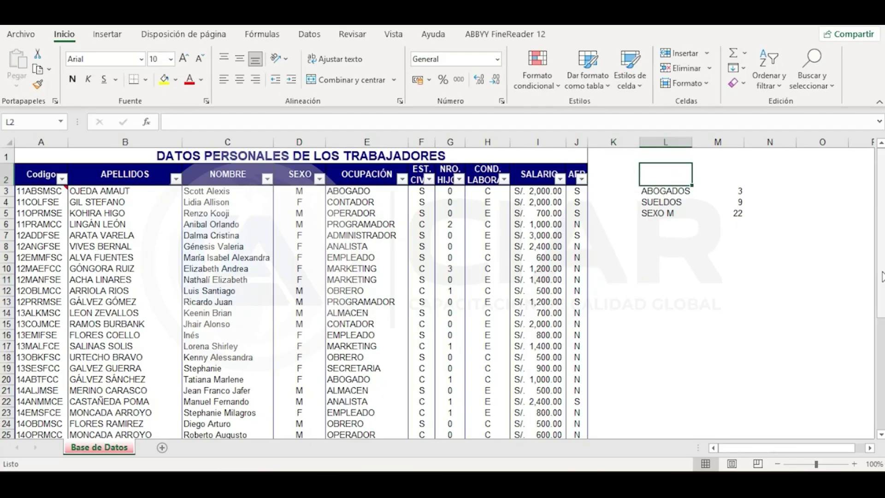
type("CONTAR")
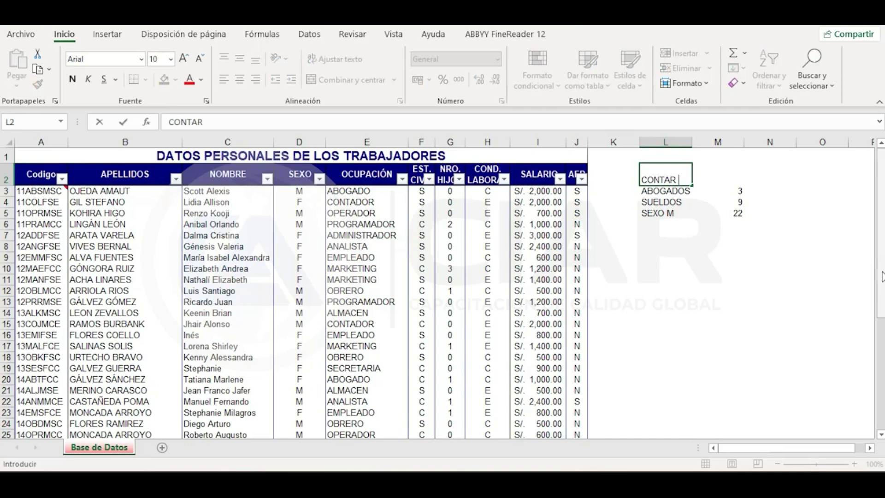
type(".SI")
key("Return")
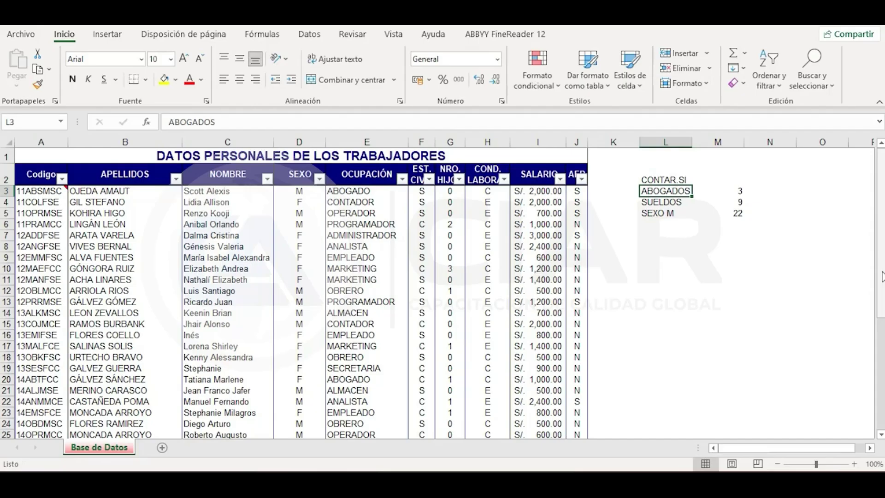
Make the CONTAR.SI heading bold, center it both ways and merge it across L2:M2.
left_click(673, 180)
left_click(240, 79)
left_click(240, 59)
left_click(72, 78)
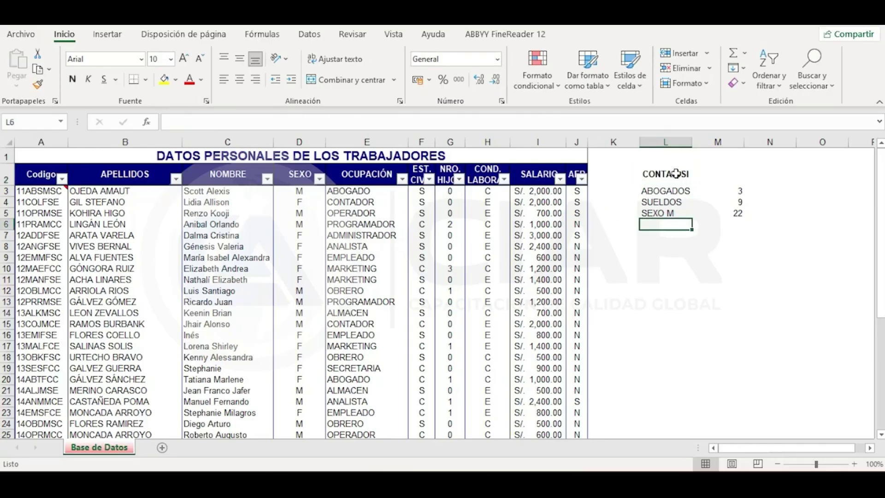
left_click_drag(678, 174, 722, 171)
left_click(361, 81)
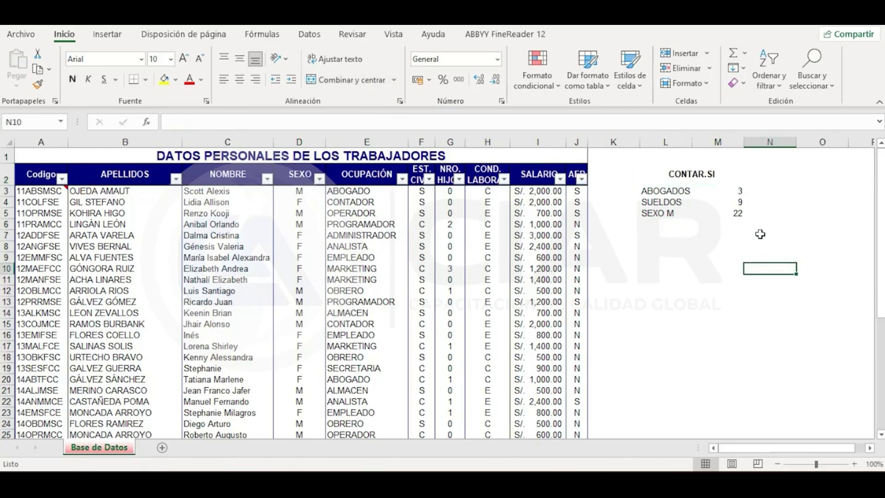
Switch to the Sesión1.pptx presentation in PowerPoint and advance to the slide on Función SUMAR.SI (Caso 1).
left_click(702, 234)
left_click(677, 237)
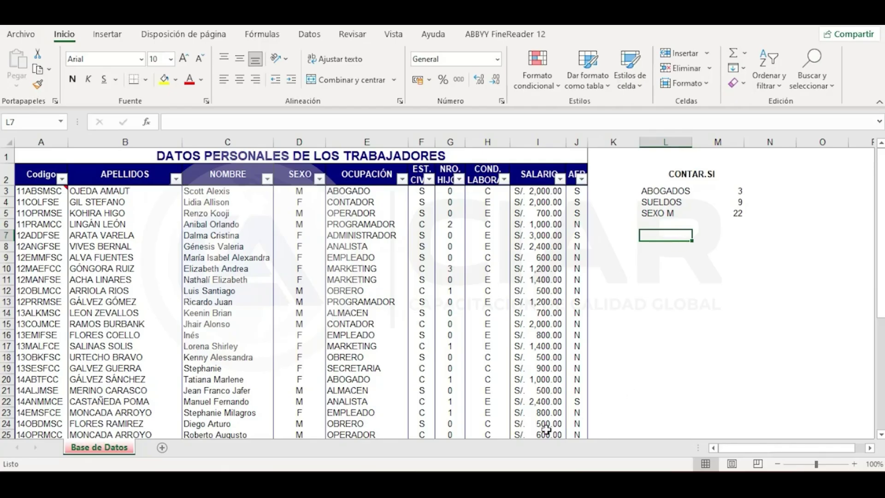
left_click(502, 480)
left_click(501, 480)
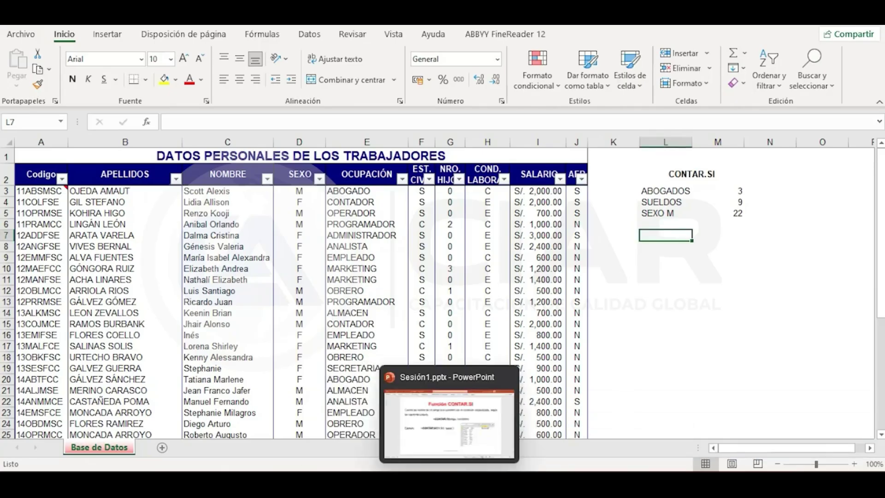
left_click(448, 481)
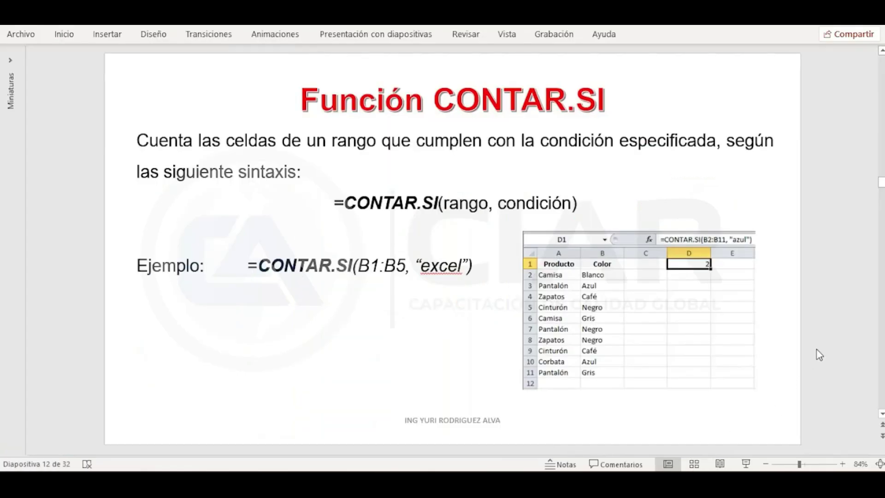
scroll(819, 354, "down", 1)
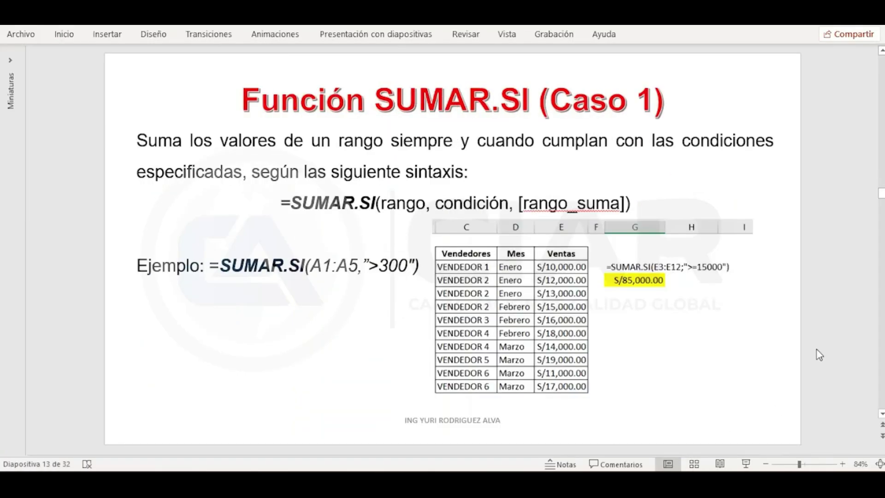
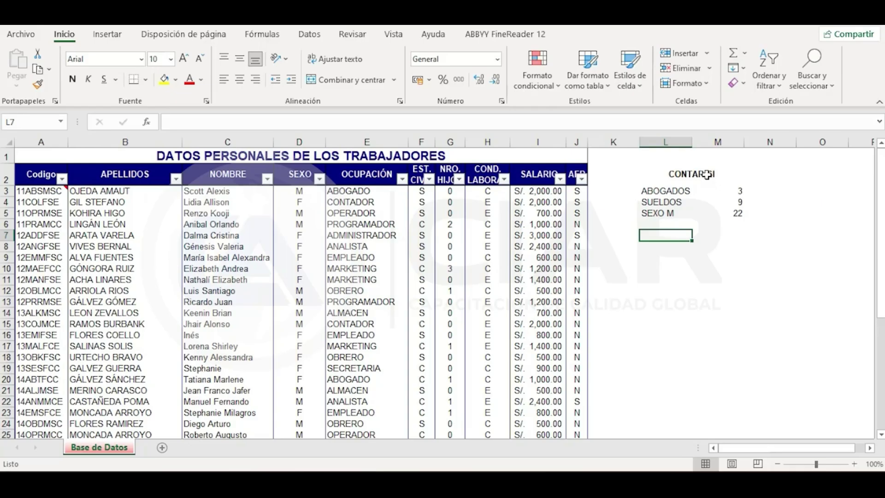
Copy the CONTAR.SI heading to L7:M7 and change its text to SUMAR.SI 01.
left_click_drag(707, 185, 681, 235)
double_click(695, 236)
key("BackSpace")
key("BackSpace")
key("BackSpace")
key("BackSpace")
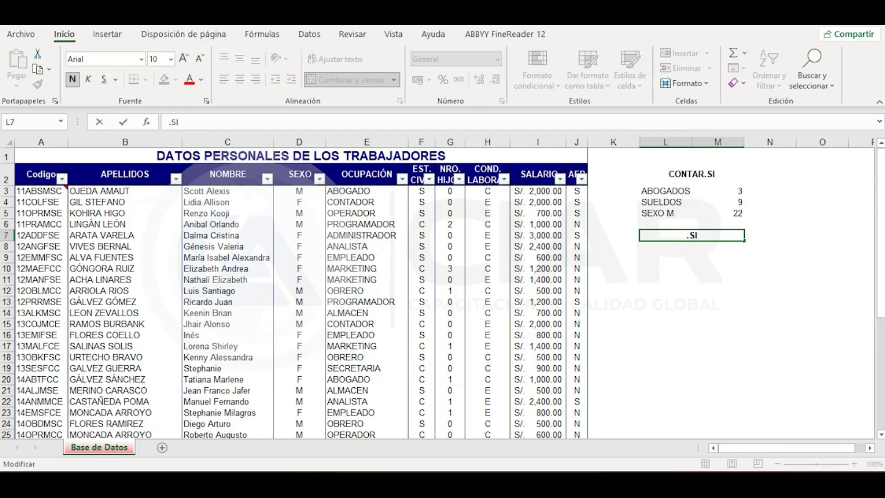
type("SUMAR.SI")
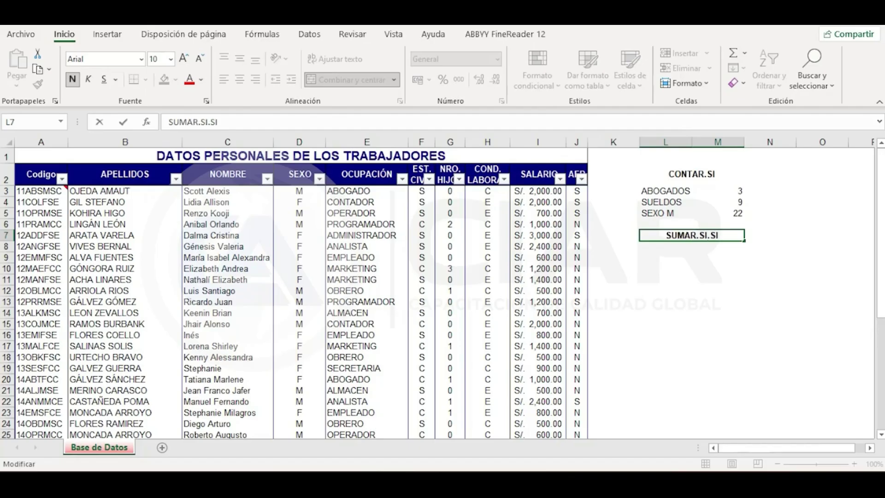
key("Delete")
key("Delete")
key("Delete")
type("01")
key("Return")
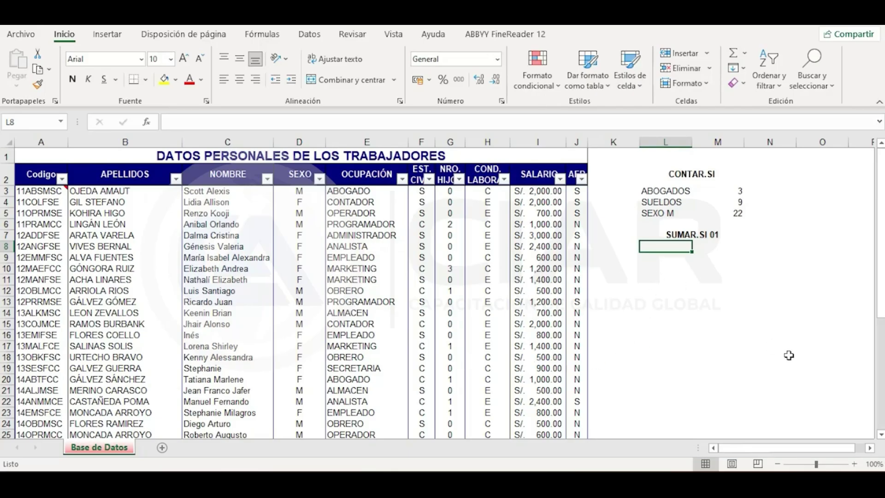
Enter the label SALARIOS in cell L8.
type("SALARIOS")
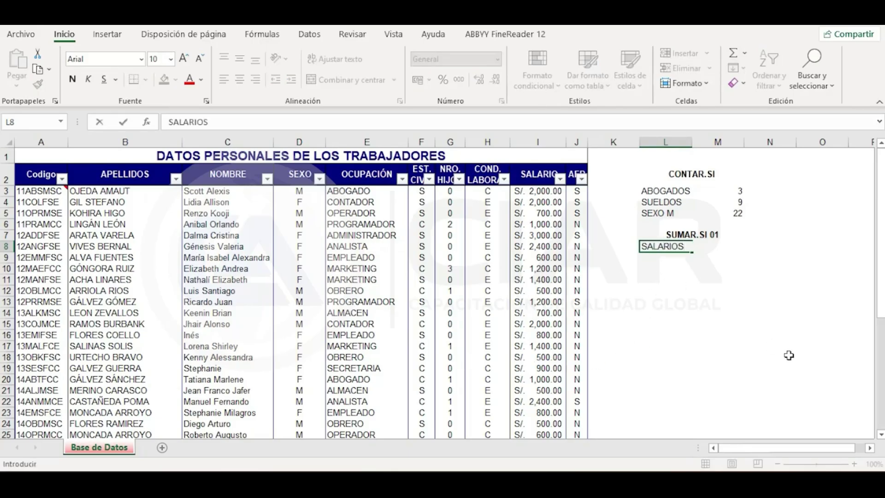
key("Return")
Sum the salaries below 2000 in M8 with a SUMAR.SI formula over I3:I42 and the criterion "<2000".
key("Up")
key("Right")
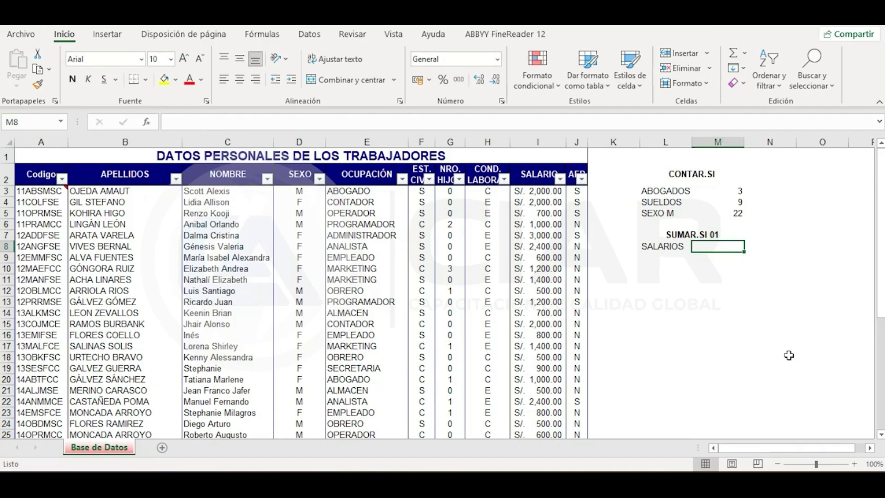
type("=")
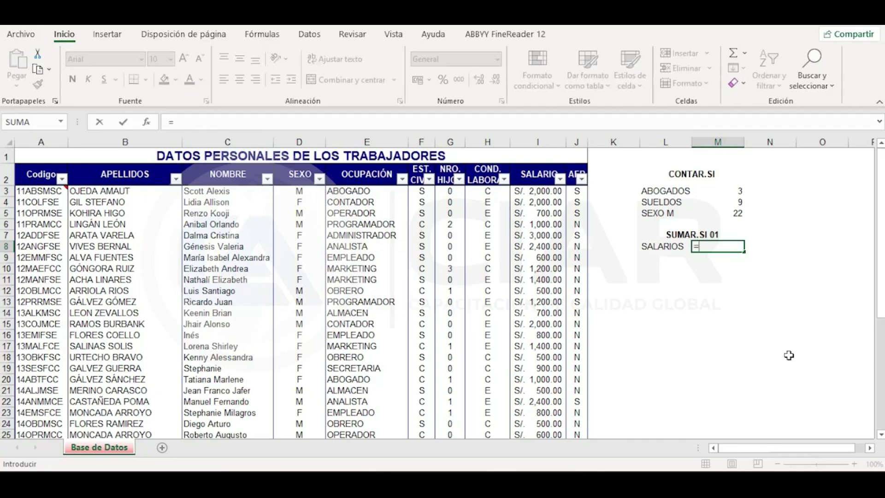
type("SU")
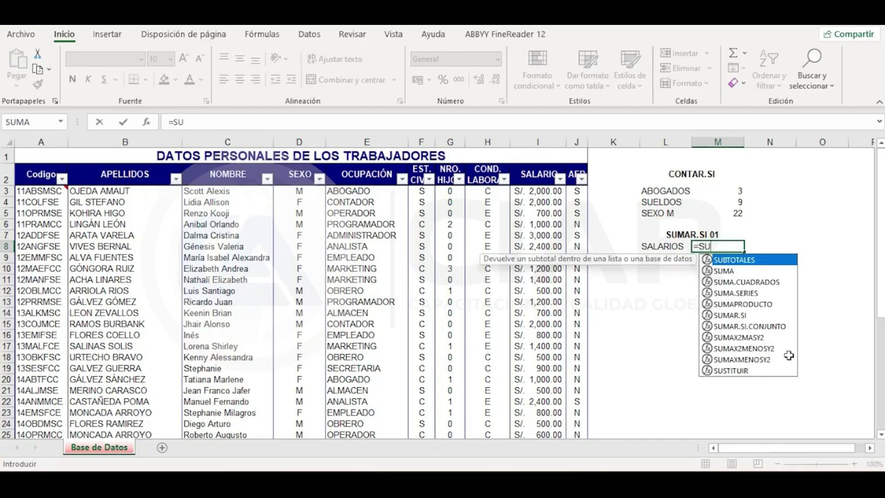
type("MA")
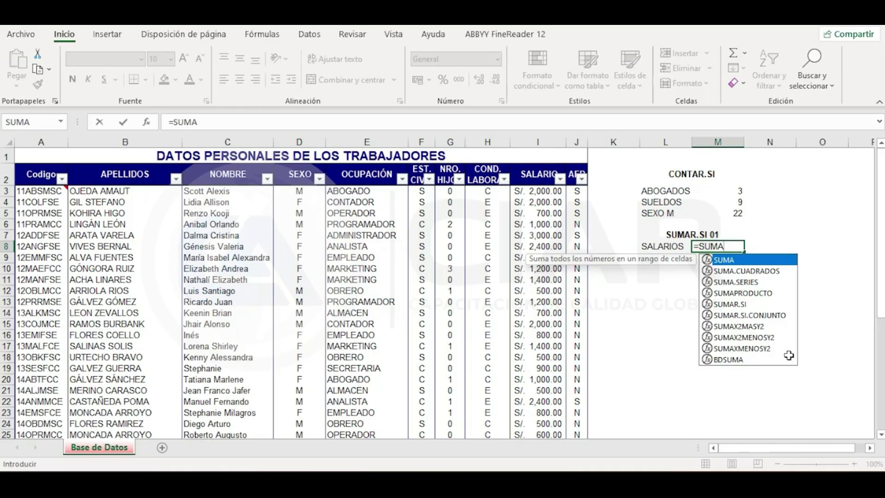
key("Down")
key("Down")
key("Down")
key("Down")
key("Tab")
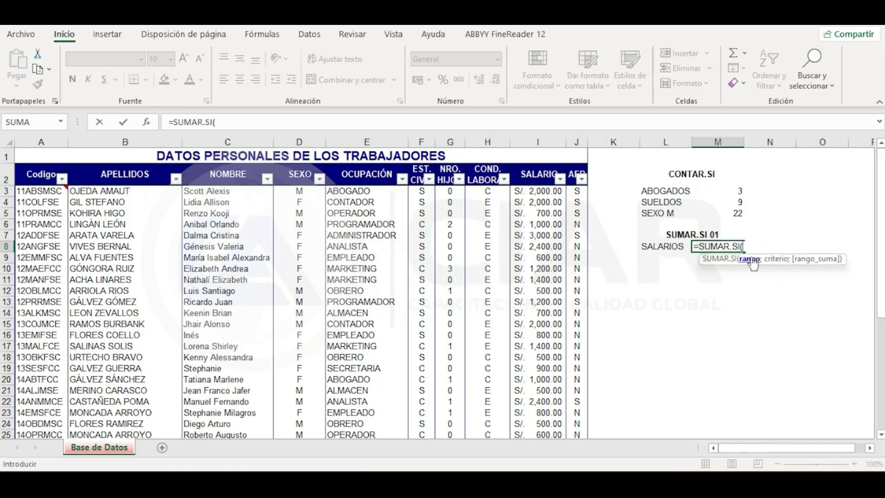
left_click_drag(540, 191, 540, 412)
scroll(691, 332, "up", 8)
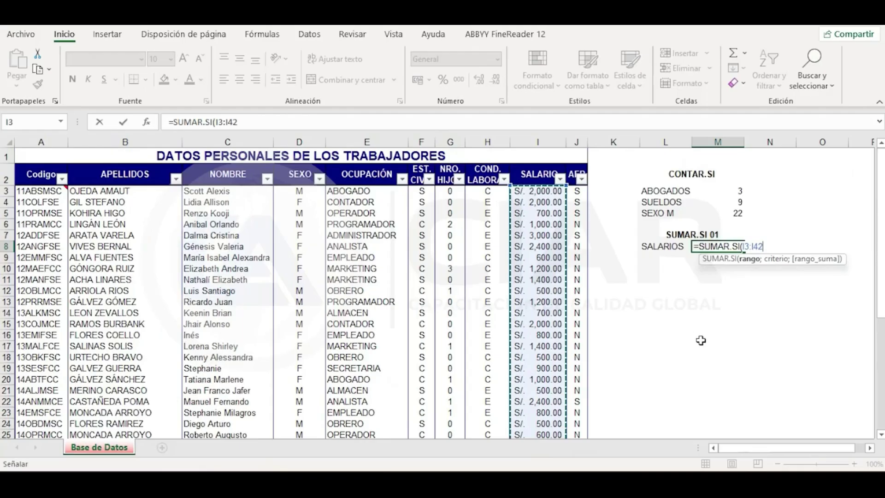
type(";")
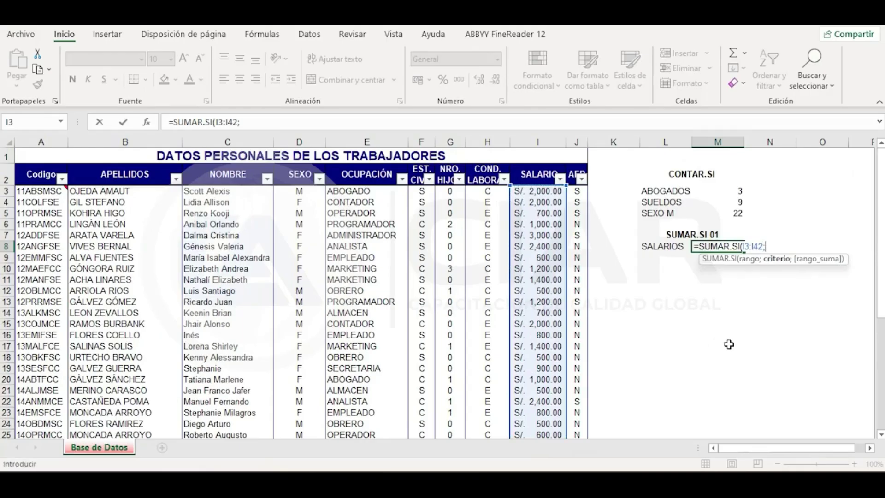
type("\"<2000")
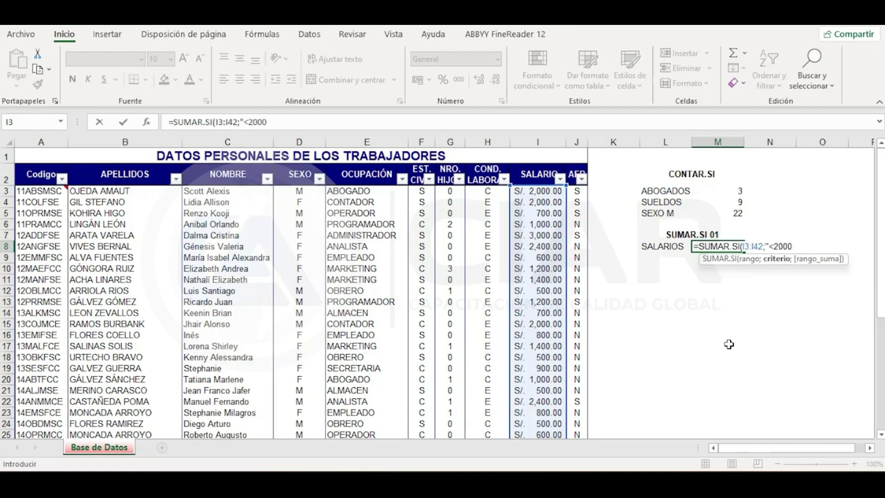
type("\"")
type(")")
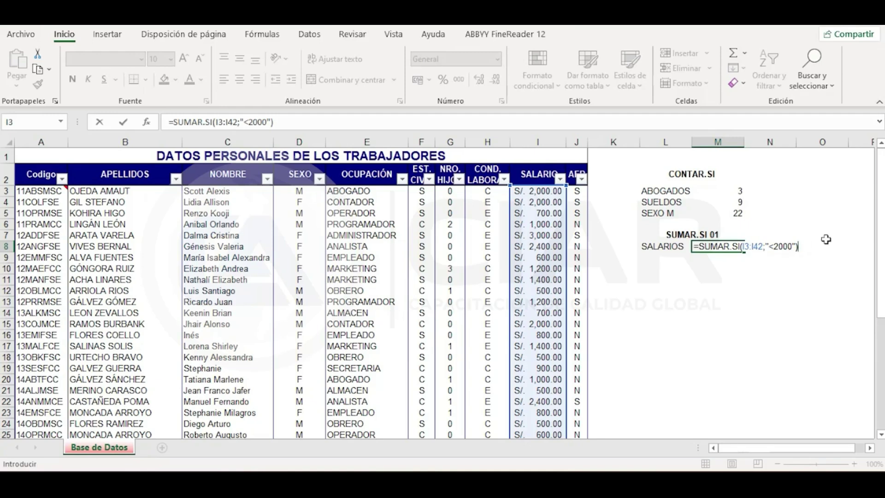
key("Return")
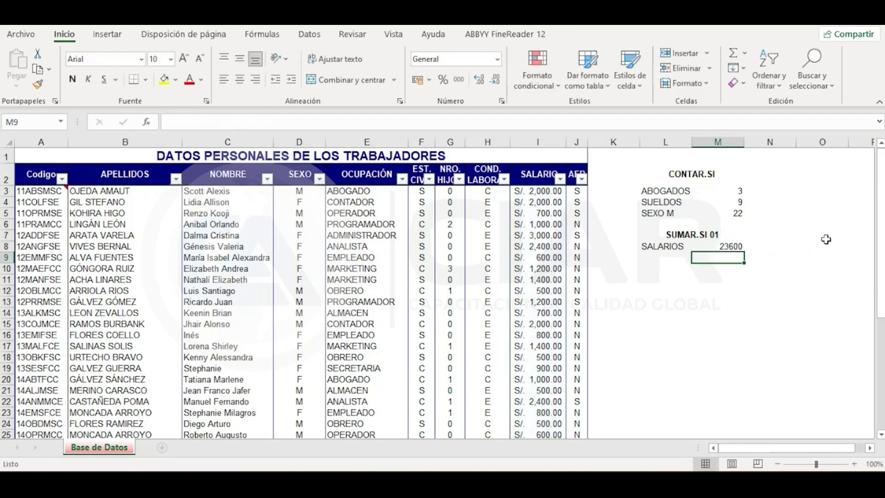
Filter the SALARIO column with a number filter to show only values less than 2000.
left_click(741, 246)
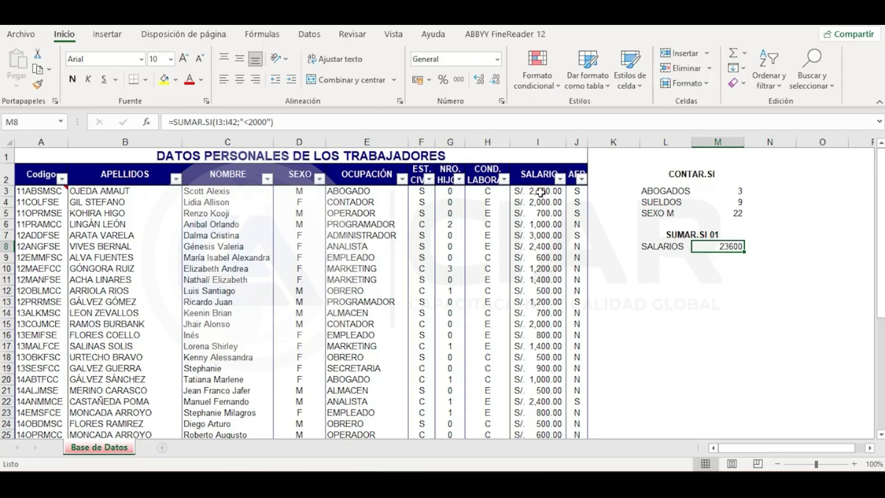
left_click(560, 179)
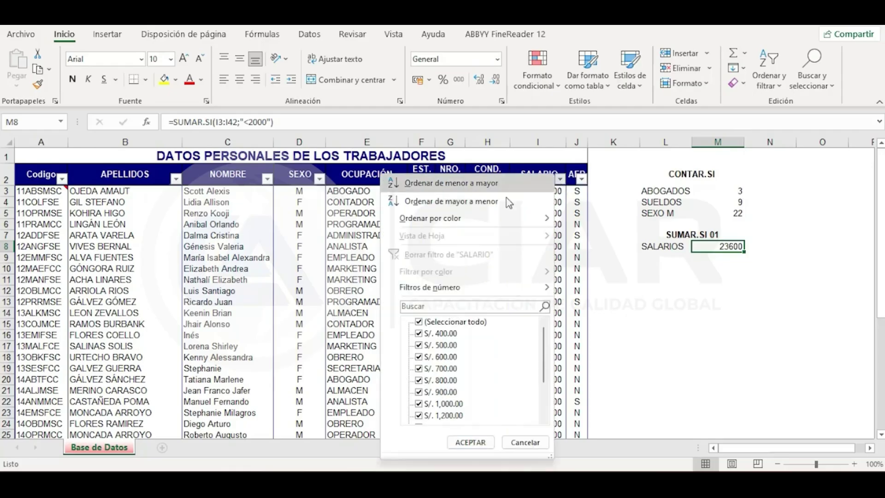
mouse_move(535, 287)
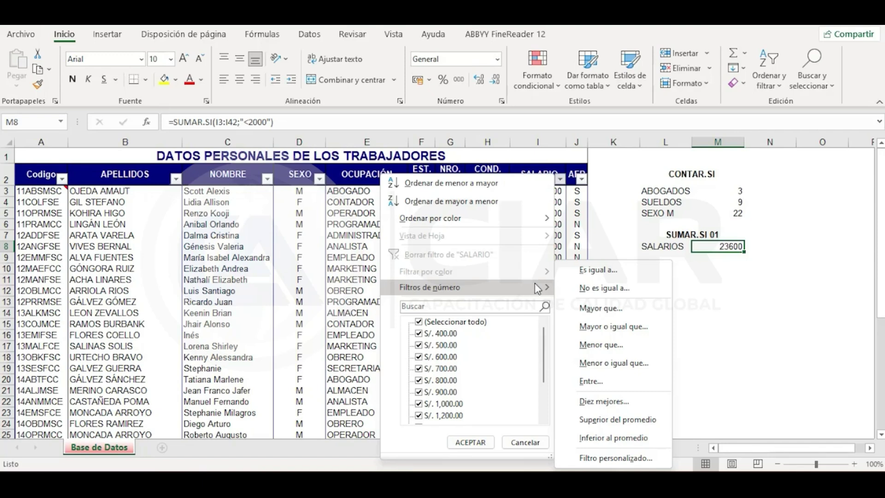
left_click(617, 349)
left_click_drag(630, 183, 360, 174)
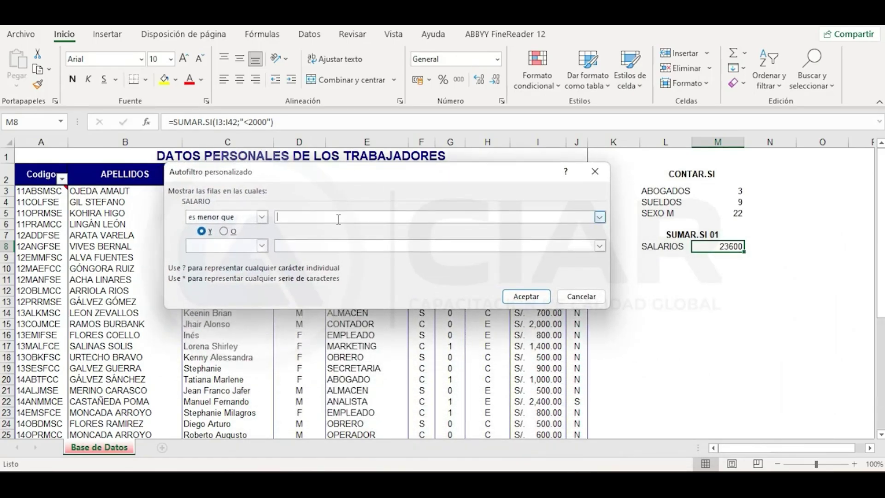
type("2000")
left_click(525, 296)
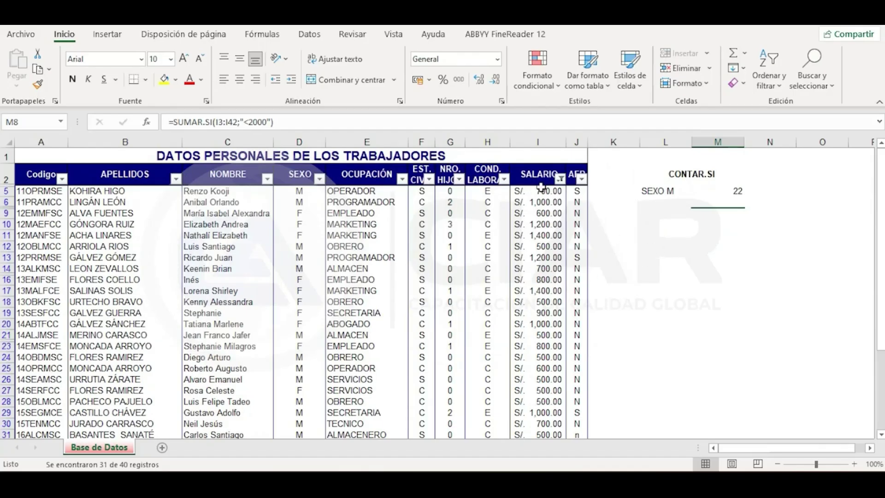
Select the filtered salaries in I5:I41 and check their sum against the SUMAR.SI formula.
scroll(580, 277, "down", 6)
scroll(580, 277, "up", 6)
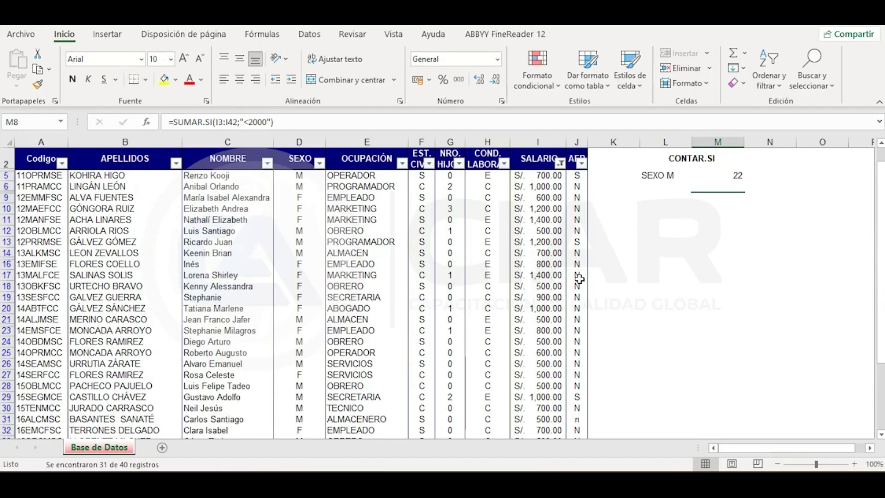
left_click_drag(537, 176, 537, 408)
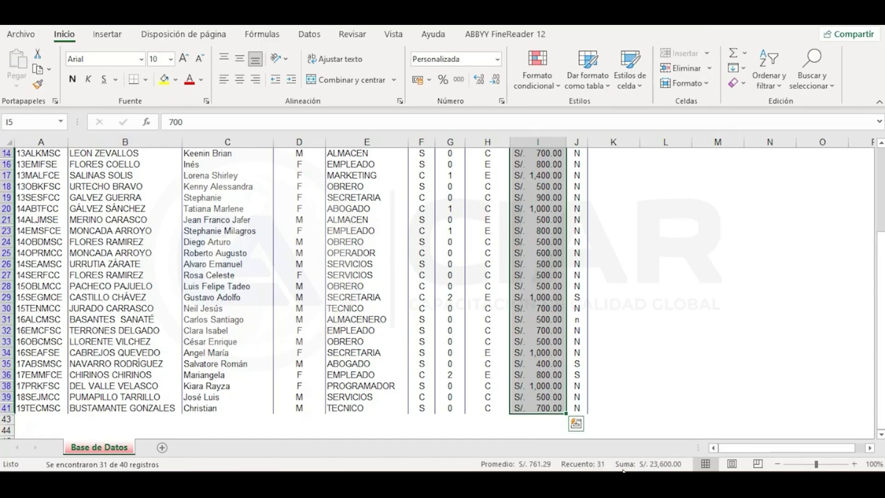
mouse_move(599, 467)
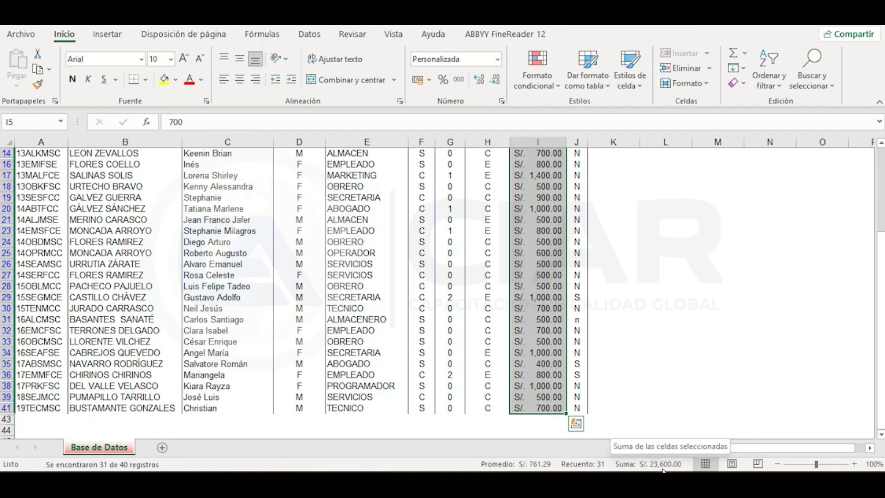
scroll(782, 306, "up", 3)
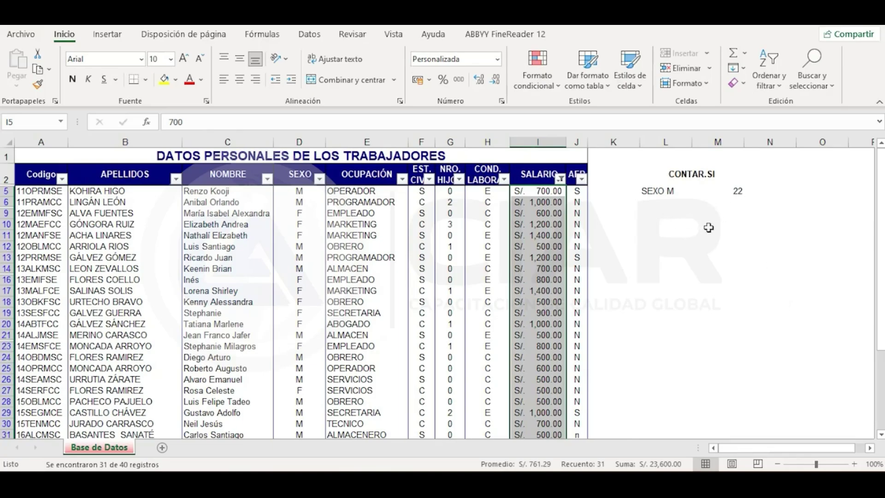
Clear the filter from the SALARIO column and select the SUMAR.SI result in M8 for comparison.
left_click(560, 178)
left_click(454, 256)
left_click(784, 231)
left_click(731, 247)
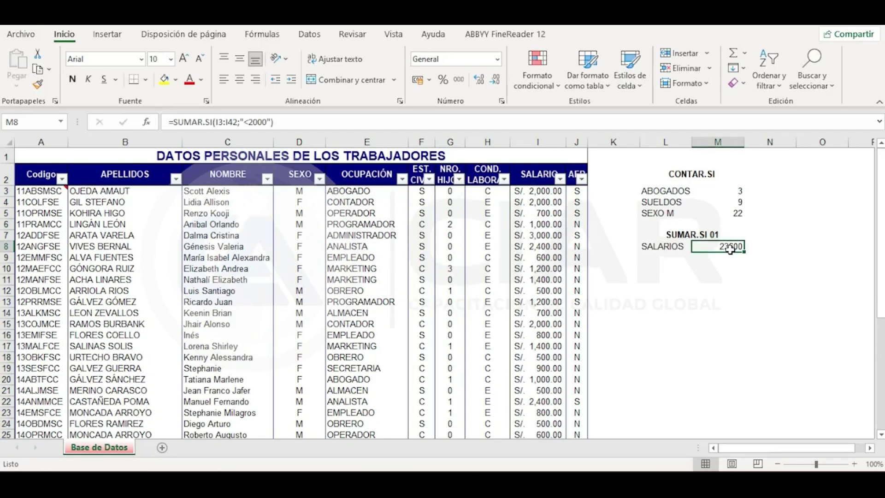
left_click(760, 244)
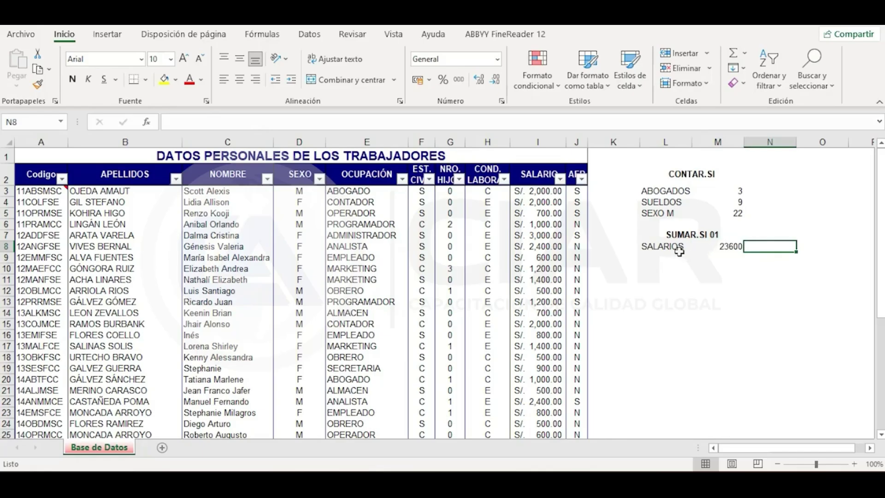
left_click(722, 249)
left_click(678, 248)
left_click(722, 249)
left_click(682, 247)
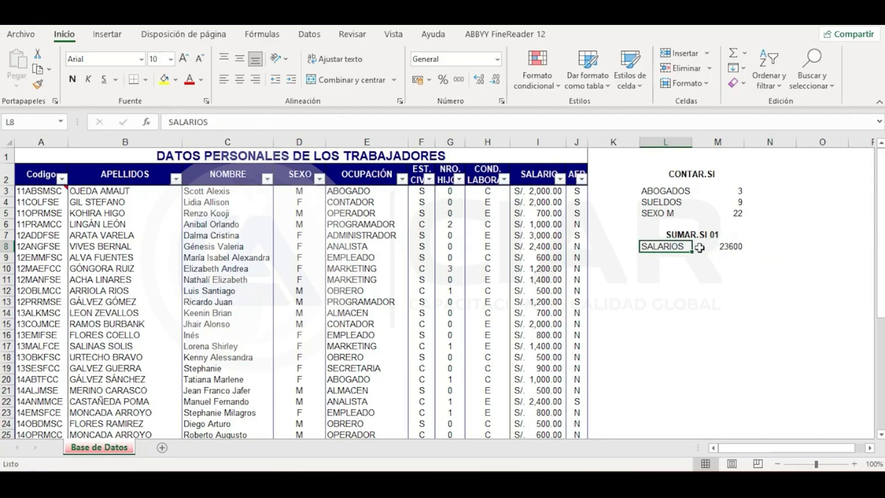
left_click(727, 247)
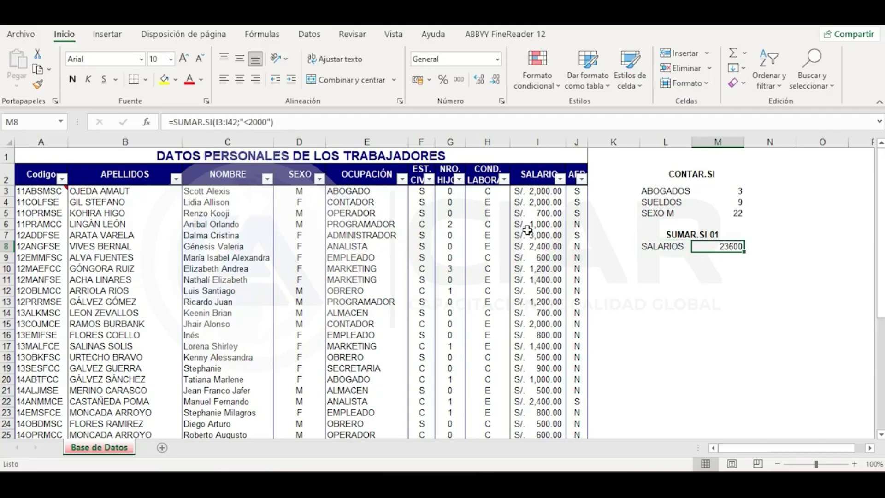
Fill the SALARIOS label from L8 down into L9.
left_click(673, 260)
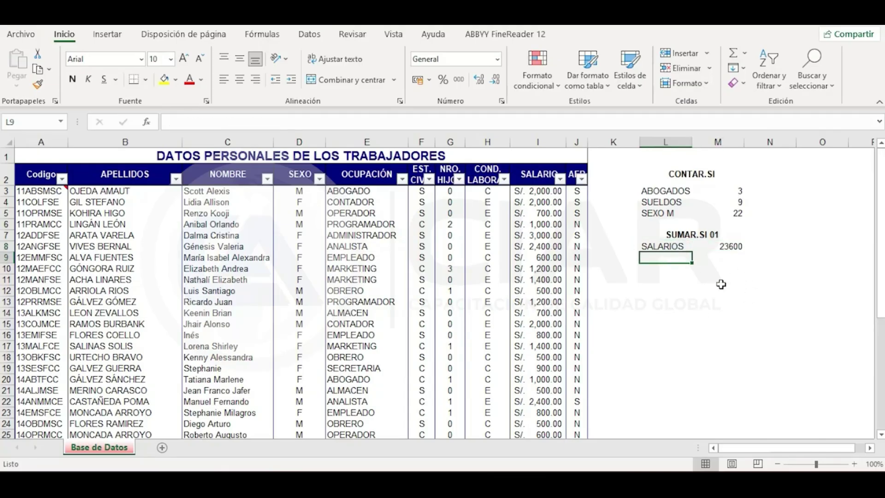
left_click(675, 248)
left_click_drag(692, 252, 723, 258)
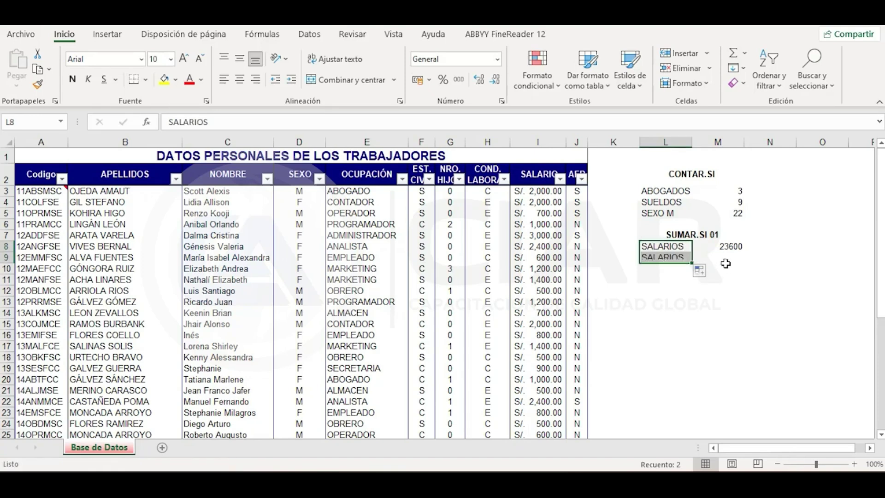
Sum the salaries of 2000 or more in M9 with a SUMAR.SI formula over I3:I42 and the criterion ">=2000".
left_click(729, 258)
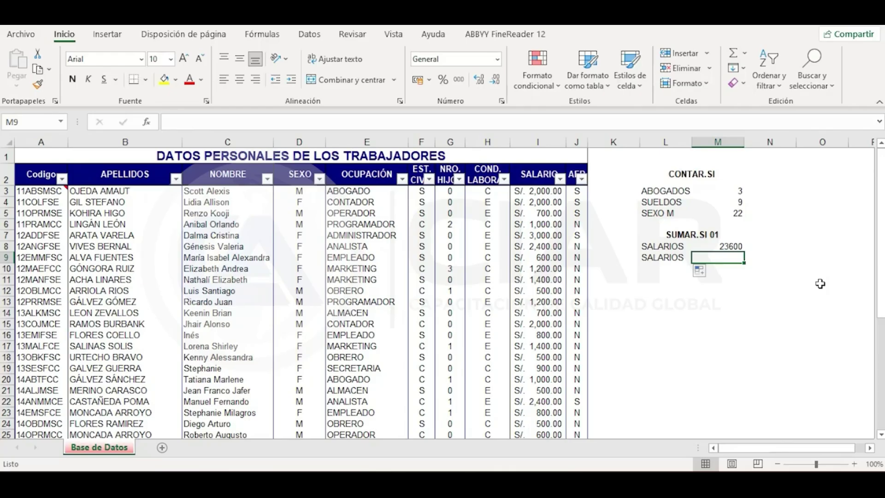
type("=")
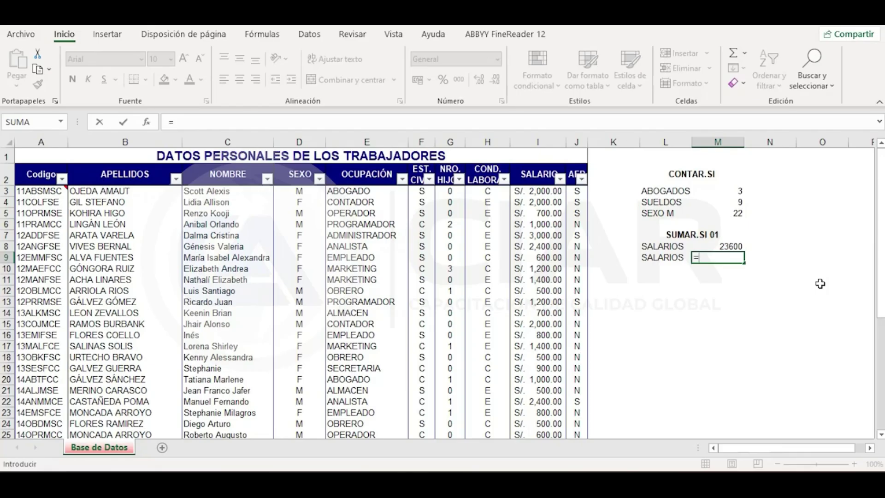
type("SU")
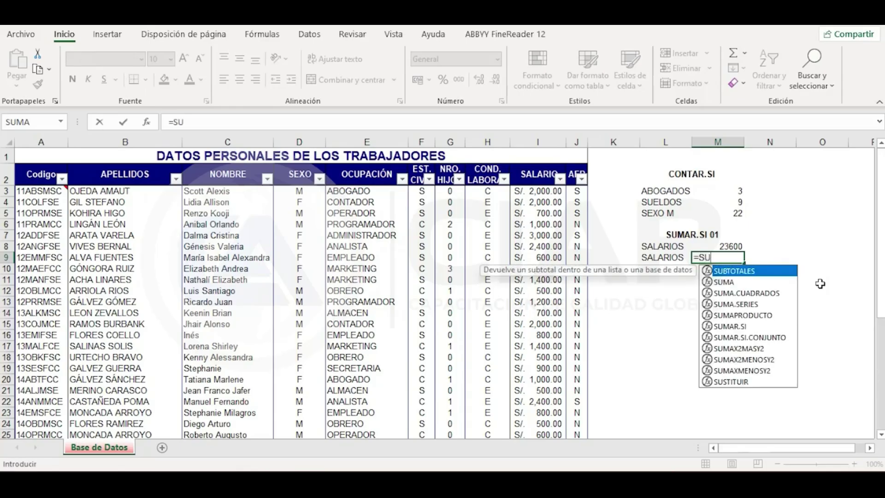
key("Down")
key("Down")
key("Down")
key("Down")
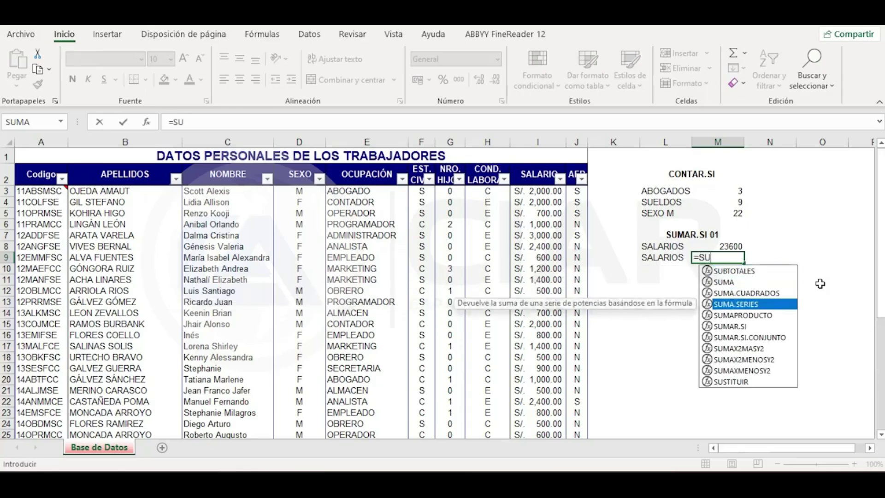
key("Tab")
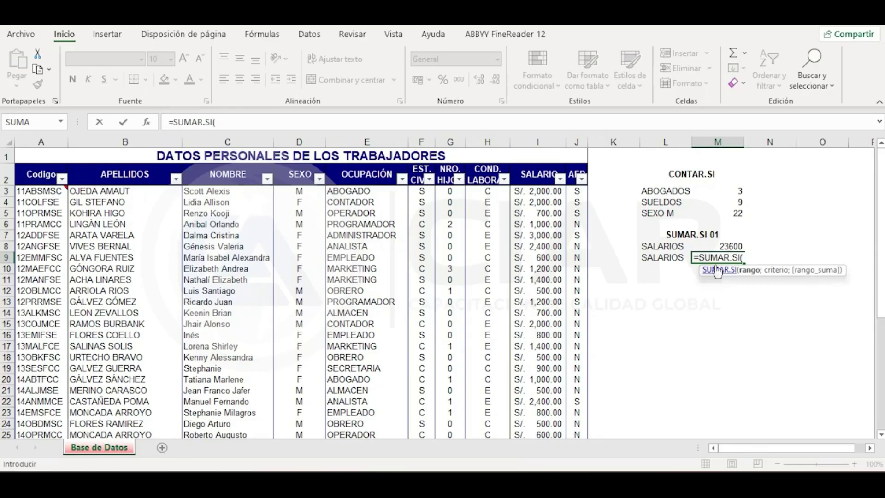
left_click_drag(540, 191, 547, 422)
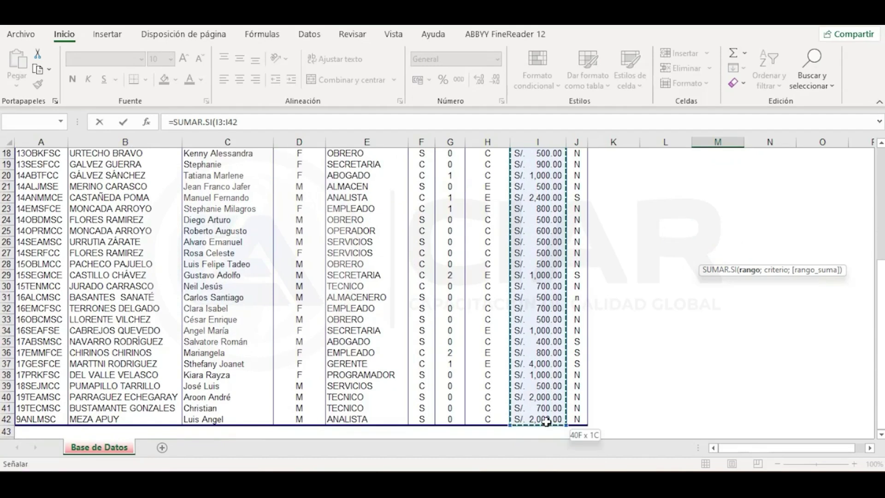
scroll(779, 291, "up", 6)
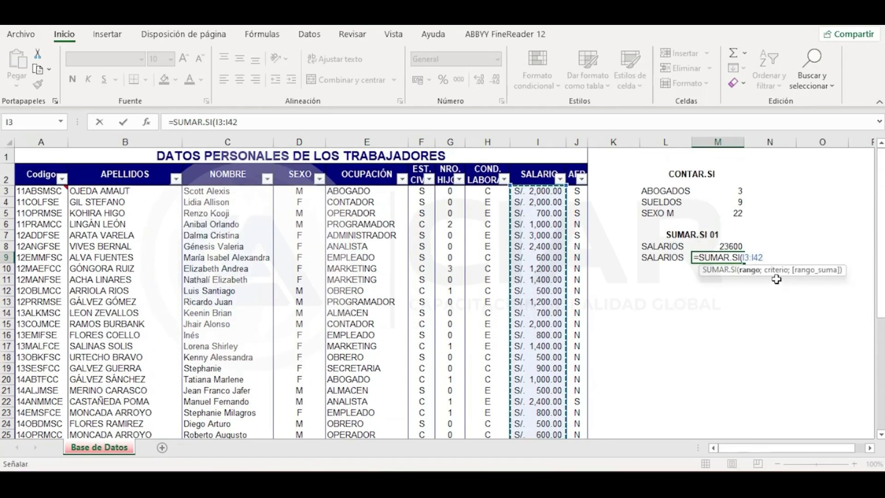
type(";\">=200")
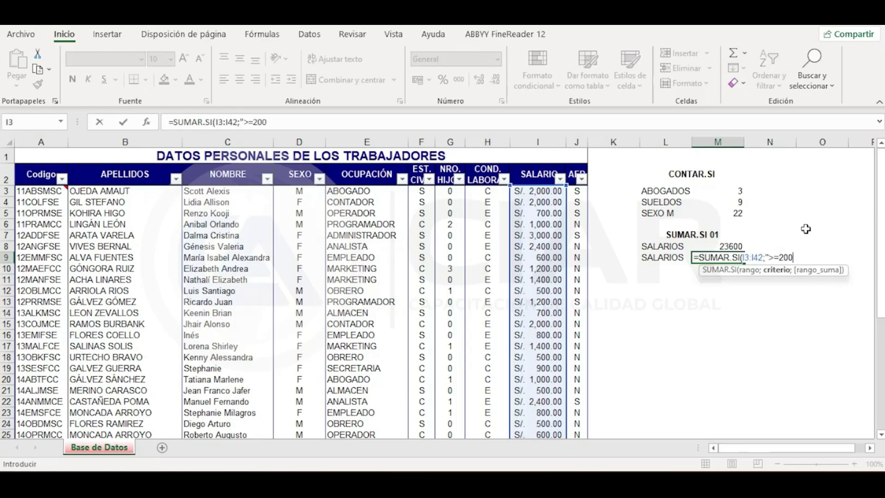
type("0\")")
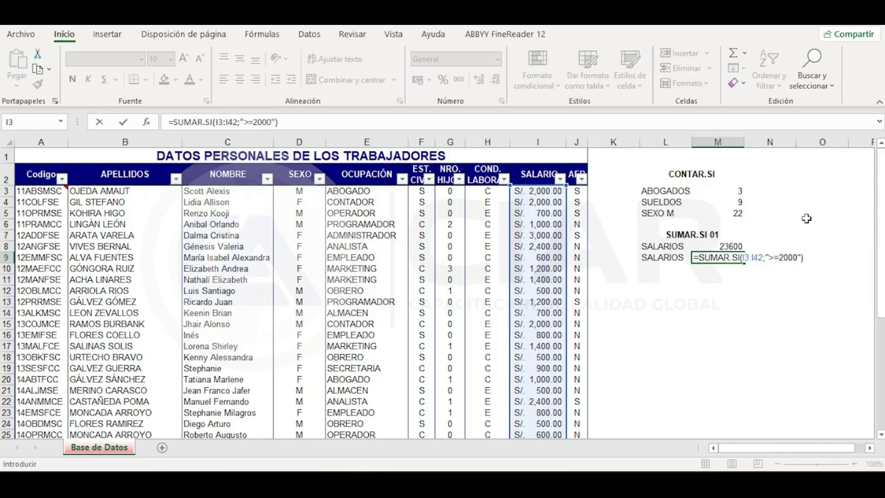
key("Return")
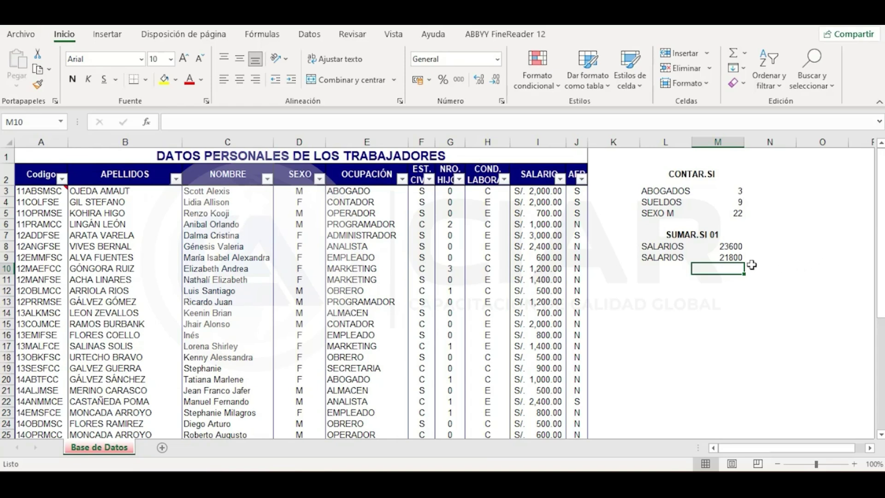
left_click(731, 258)
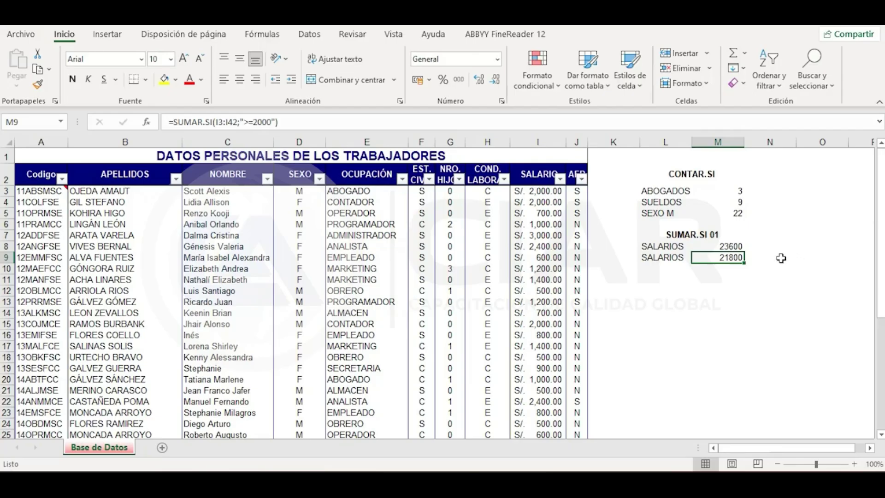
Copy the SUMAR.SI 01 heading to L11:M11 and change its text to SUMAR.SI 02.
left_click(737, 281)
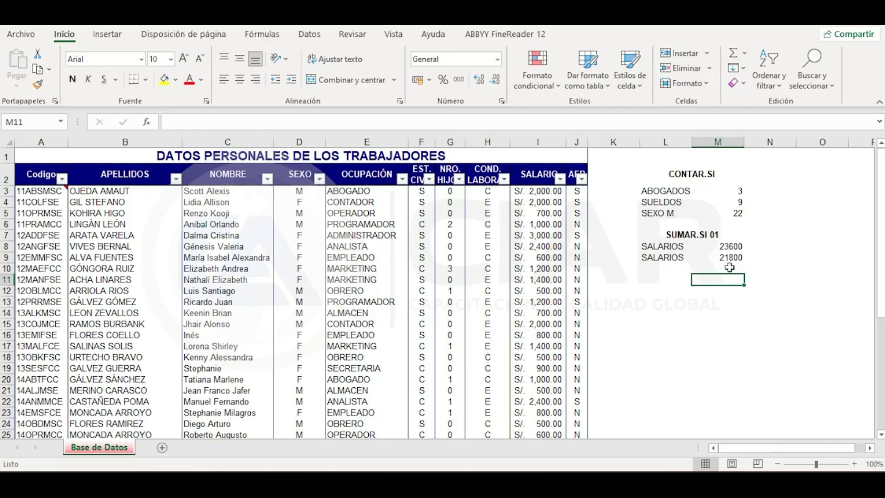
left_click(710, 237)
left_click_drag(704, 246, 718, 279)
double_click(718, 279)
key("BackSpace")
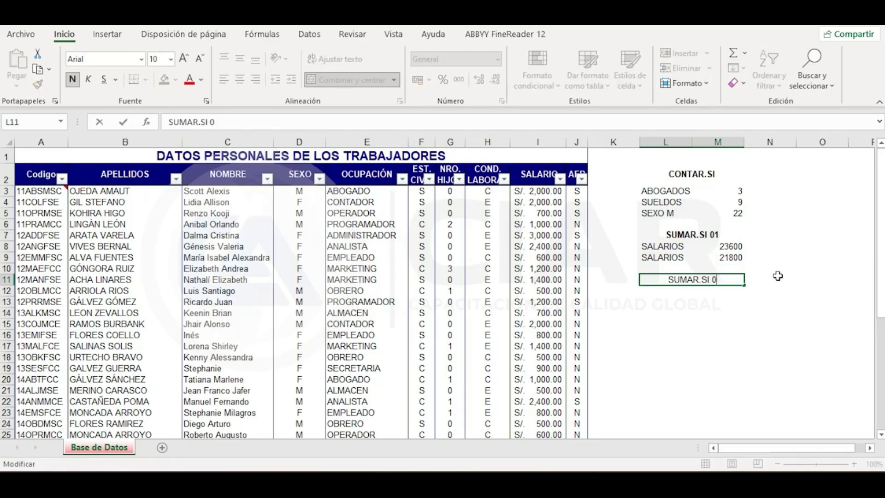
type("2")
key("Return")
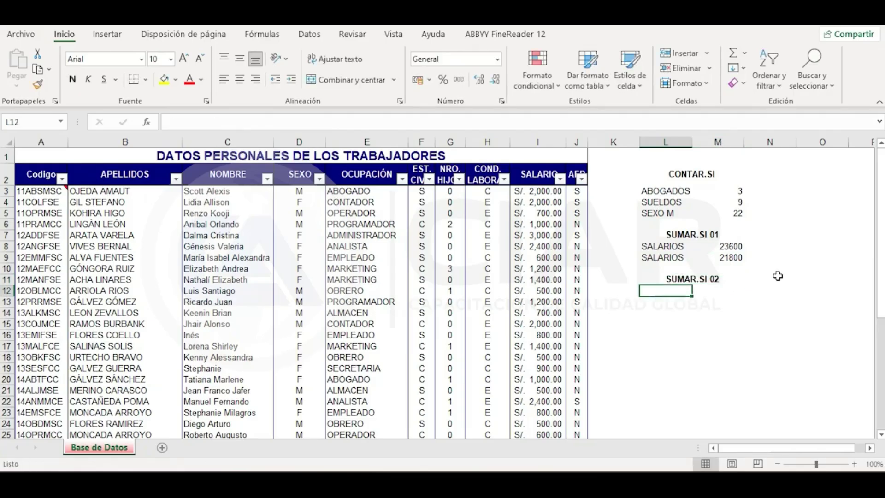
Switch to the PowerPoint presentation and review the slide "Función SUMAR.SI (Caso 2)".
key("alt+Tab")
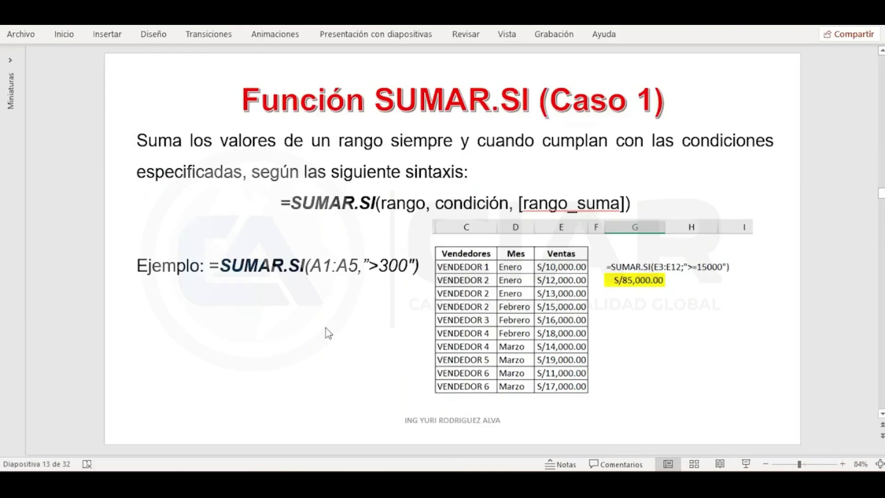
scroll(328, 333, "down", 1)
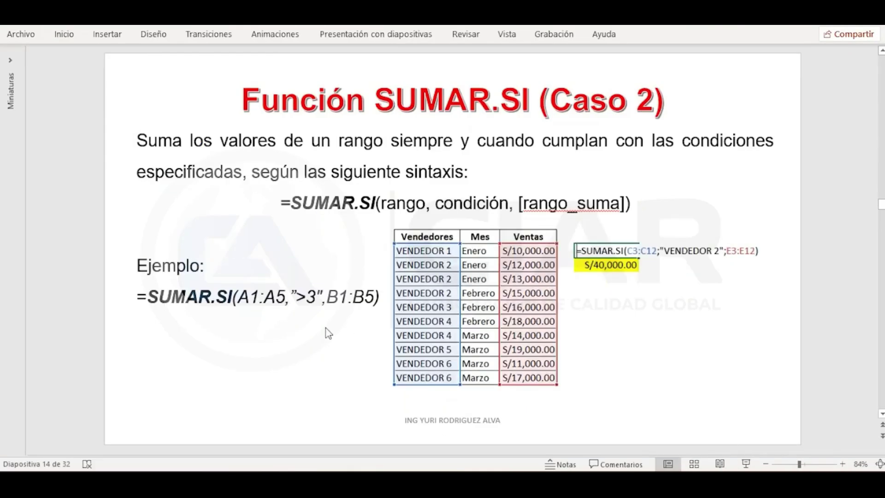
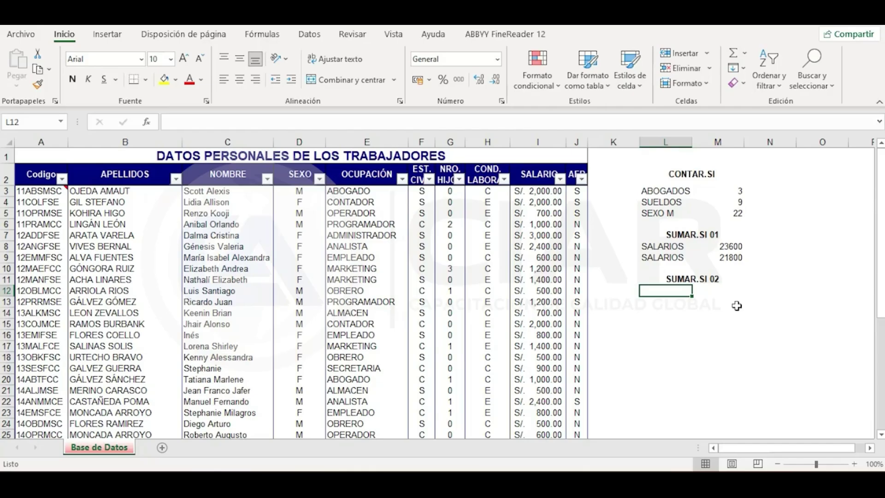
Back in the Excel workbook, enter the label LABORAL in L12.
type("LA")
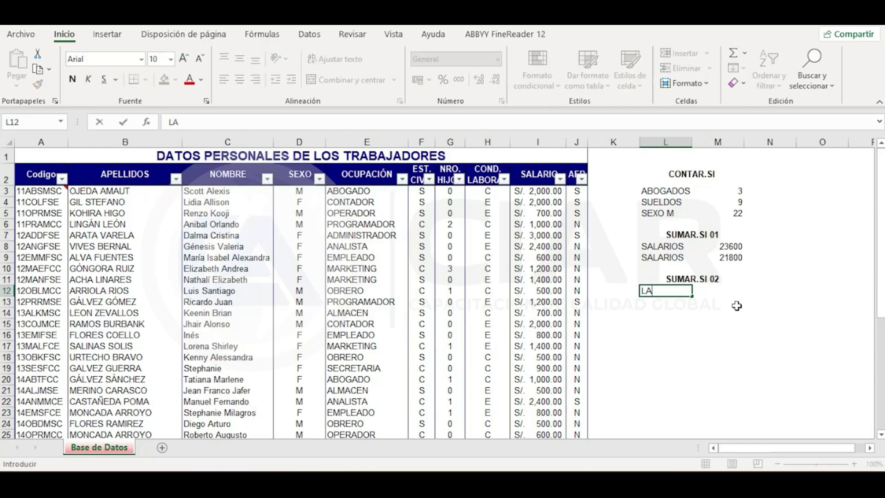
type("O")
key("BackSpace")
type("BOTAL")
key("Return")
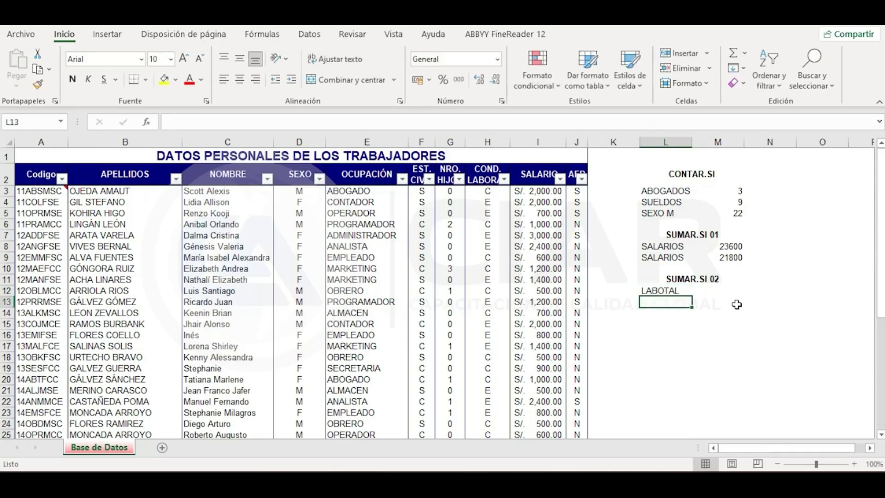
left_click(675, 284)
double_click(665, 291)
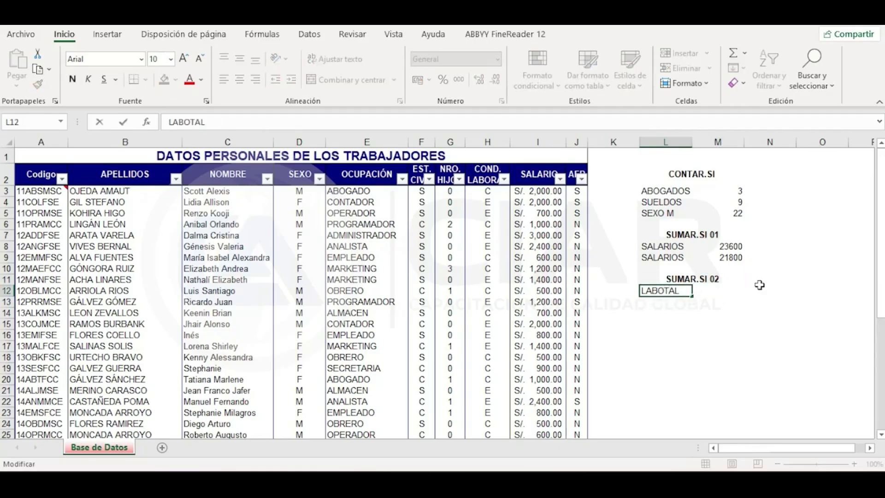
key("BackSpace")
type("R")
key("Return")
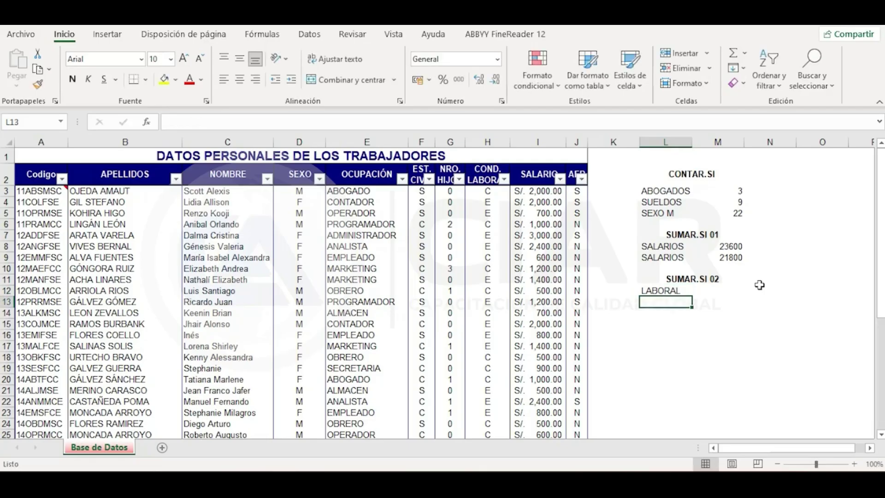
Start a SUMAR.SI formula in M12 with the COND. LABORAL cells H3:H42 as its range.
left_click(726, 292)
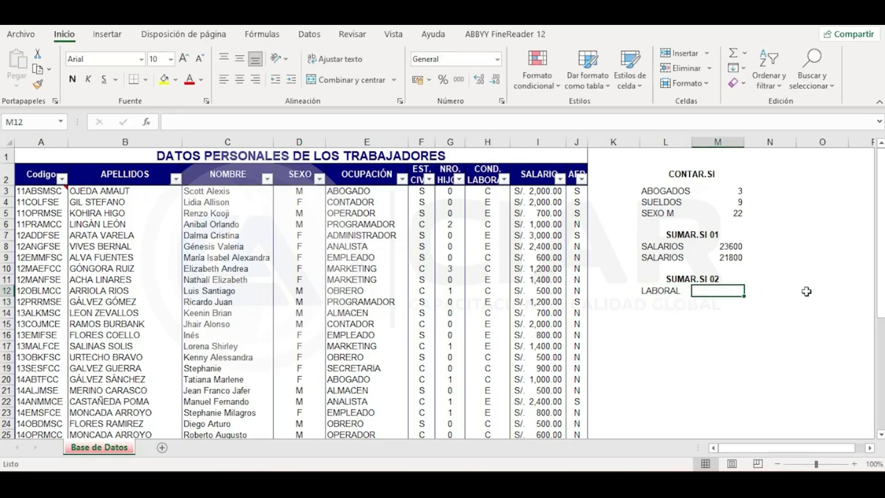
type("=")
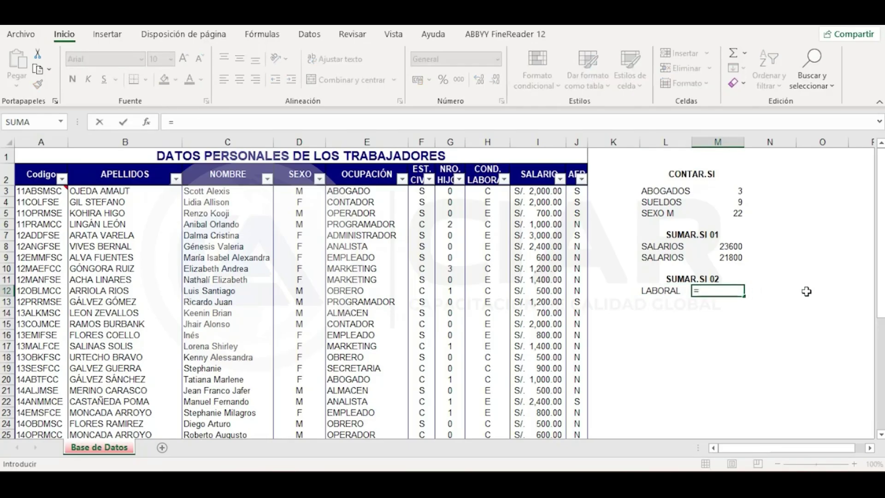
type("SUM")
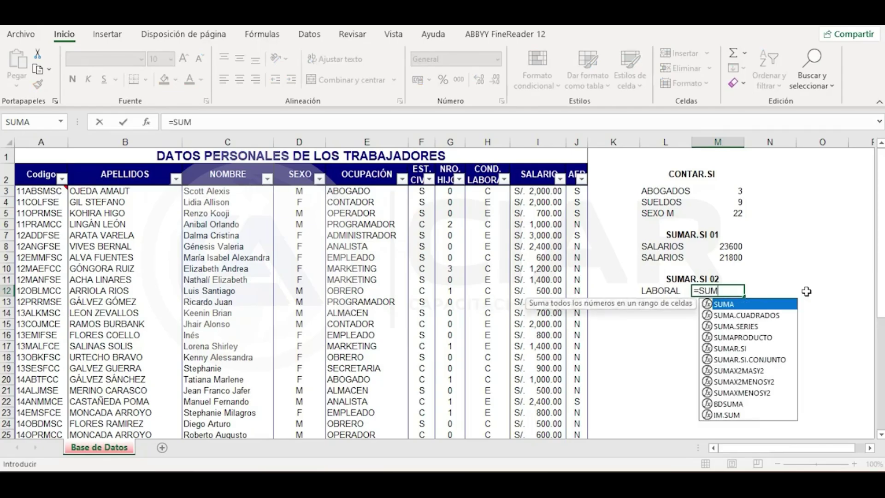
key("Down")
key("Down")
key("Down")
key("Down")
key("Tab")
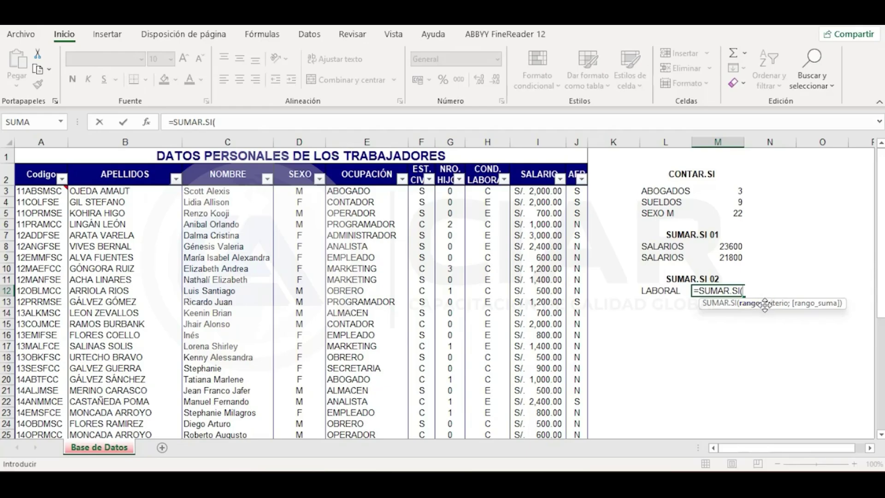
left_click_drag(488, 191, 498, 406)
scroll(765, 258, "up", 6)
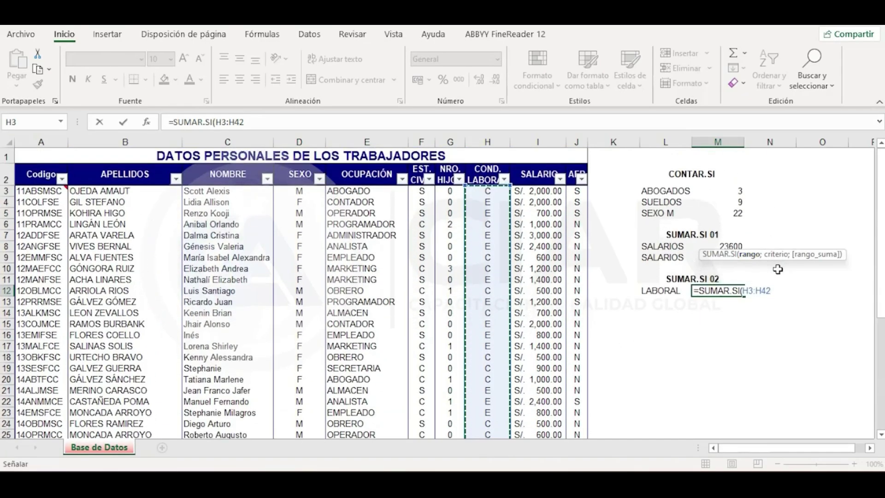
Complete the M12 formula with the criterion "E" and the salaries I3:I42 as the sum range.
type(";")
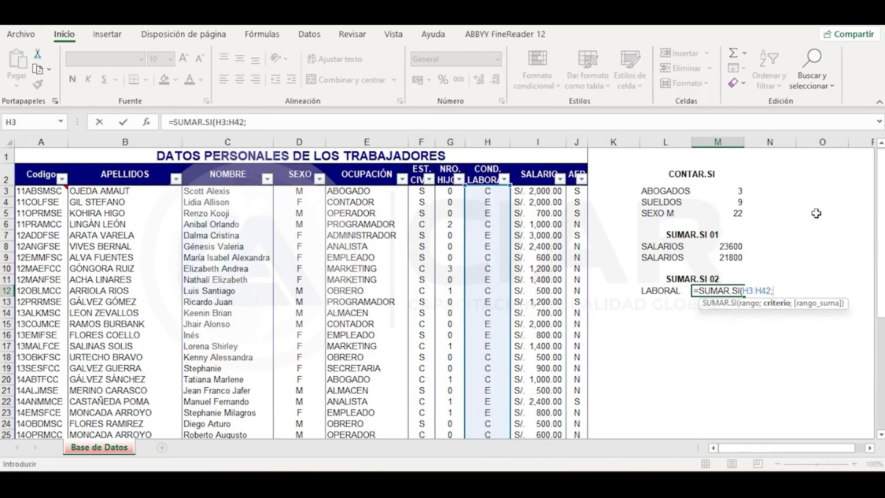
type("\"E\";")
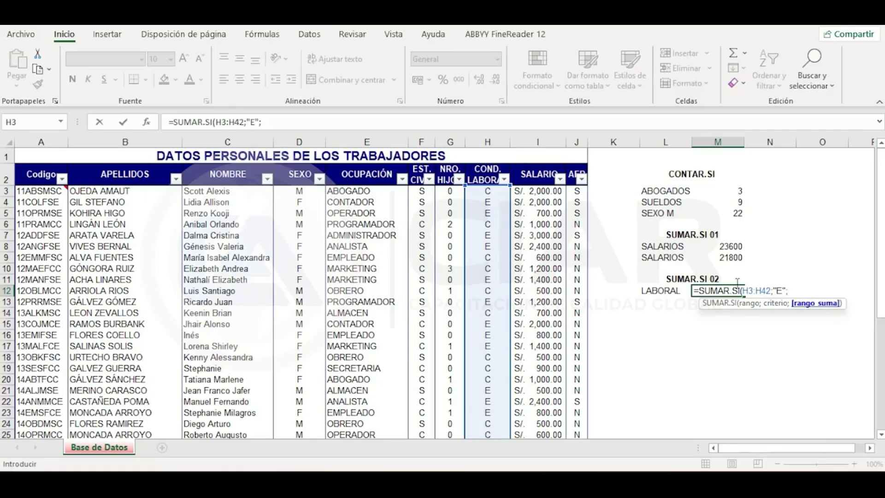
left_click_drag(538, 194, 553, 464)
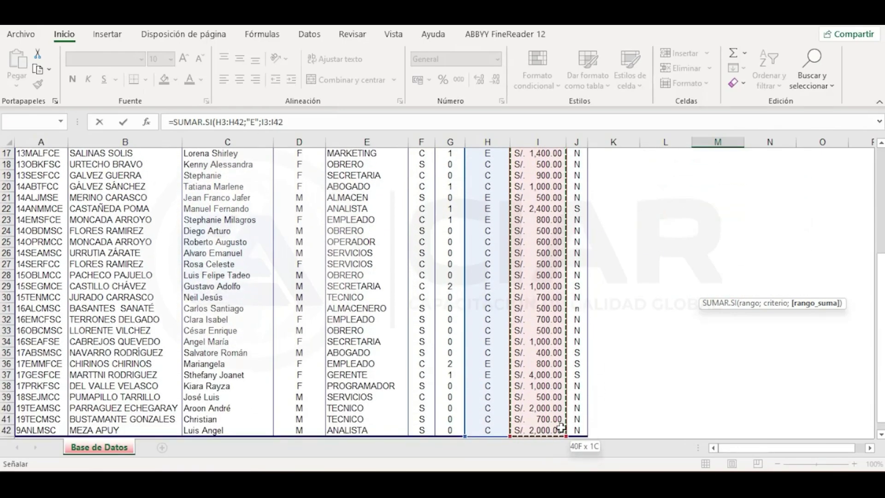
scroll(745, 351, "up", 5)
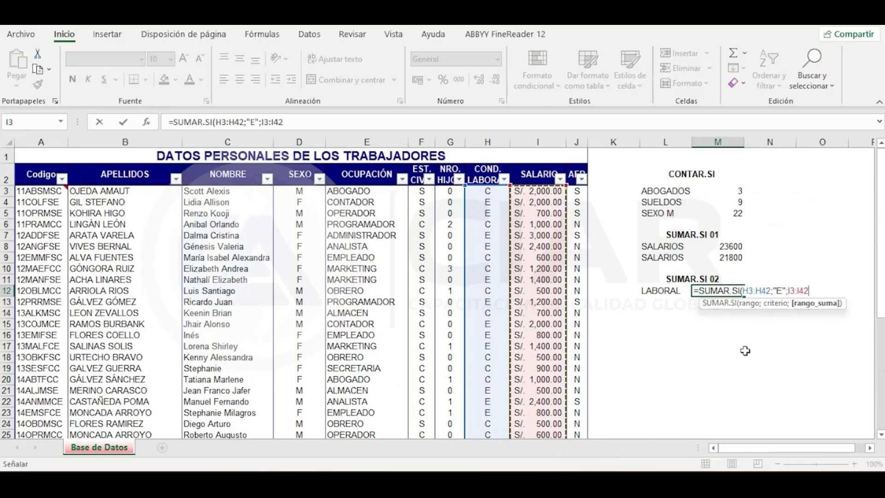
type(")")
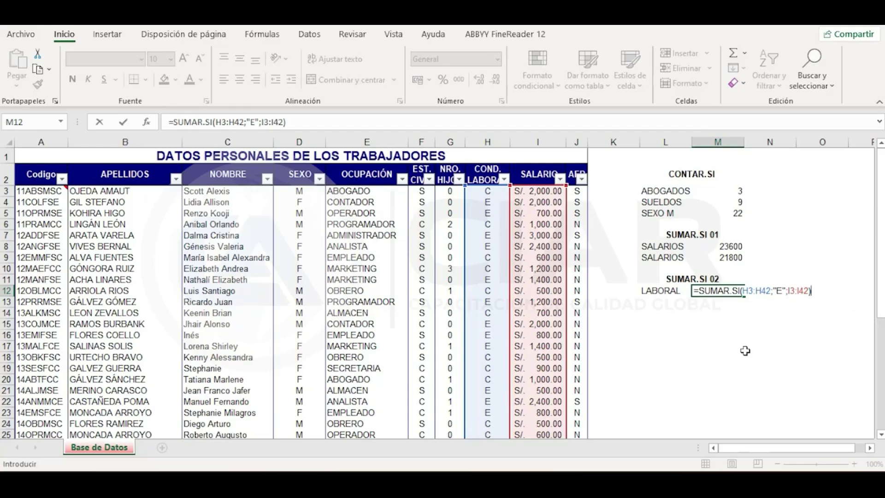
key("Return")
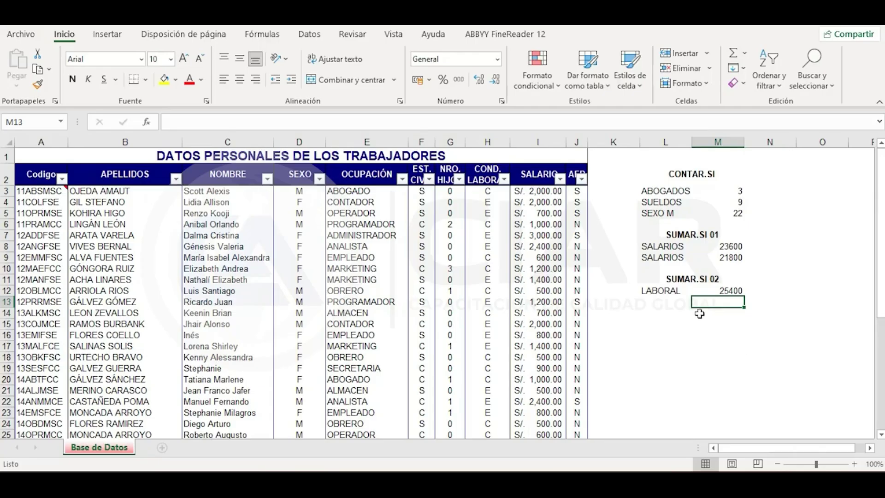
Filter COND. LABORAL to show only E and select the visible salaries to check their sum.
left_click(504, 179)
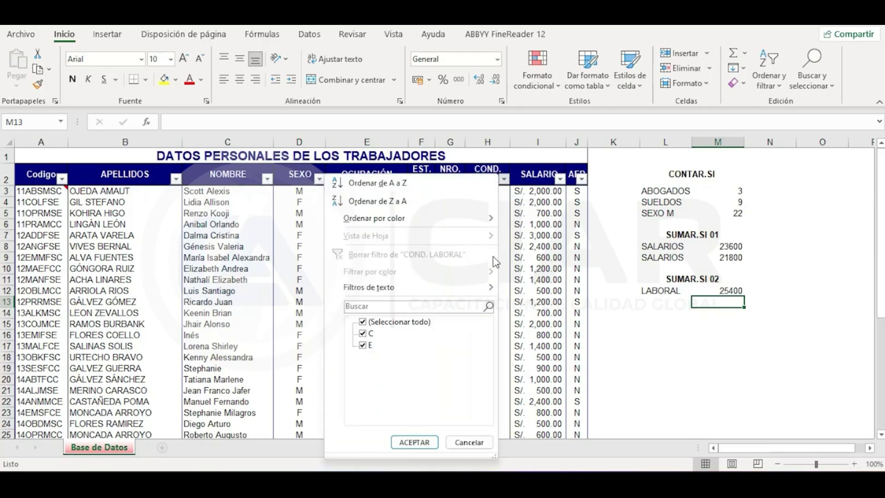
left_click(362, 333)
left_click(414, 442)
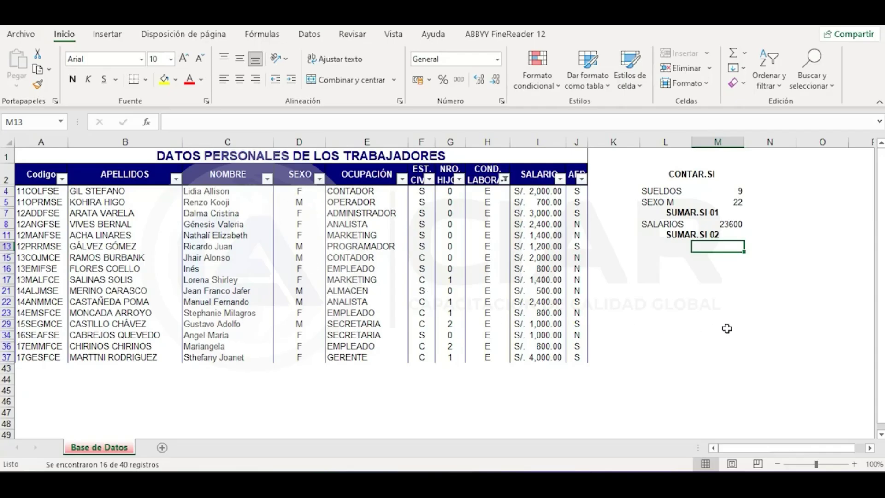
left_click_drag(540, 192, 559, 360)
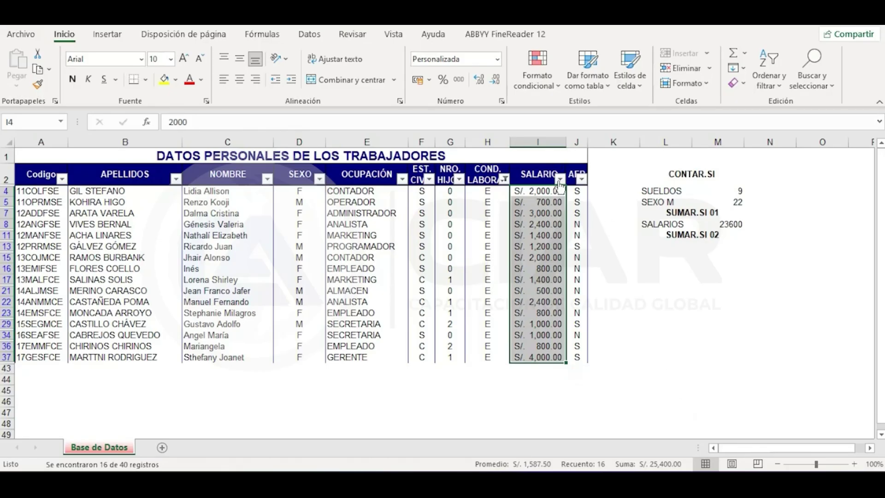
Clear the filter from the COND. LABORAL column.
left_click(505, 178)
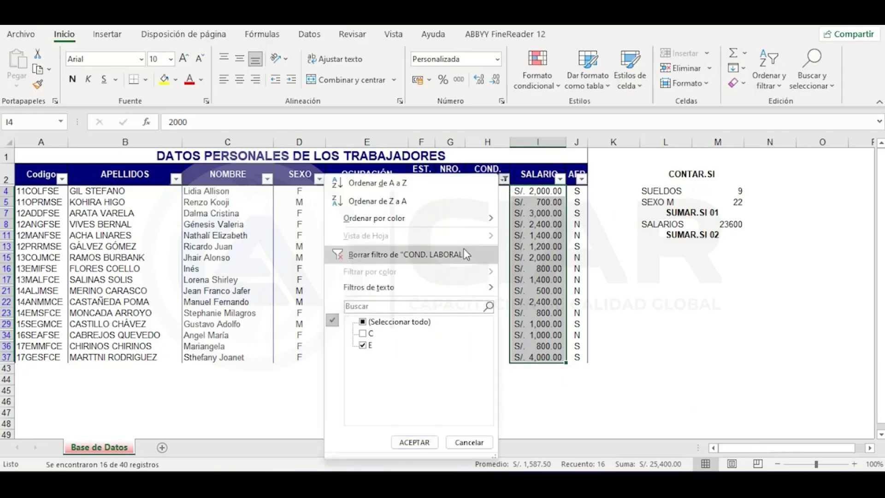
left_click(446, 253)
left_click(777, 306)
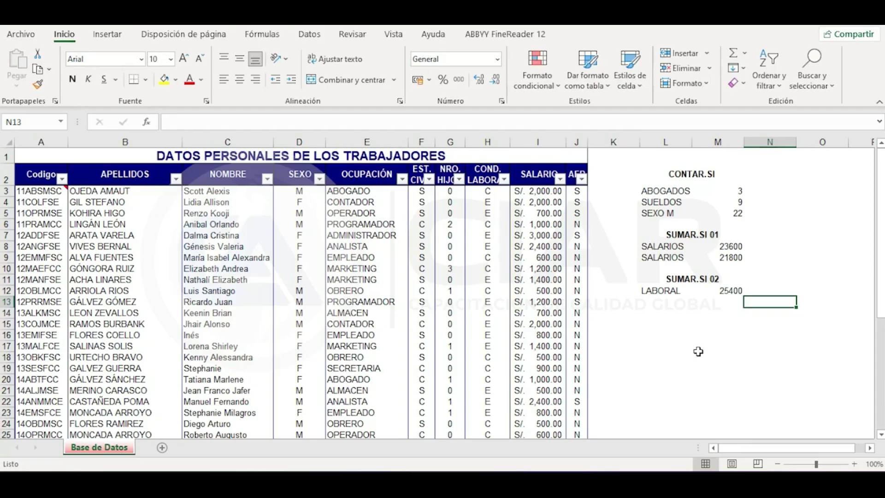
Review the SUMAR.SI formula in M12, examining its range, criterion and sum range without changing it.
left_click(731, 291)
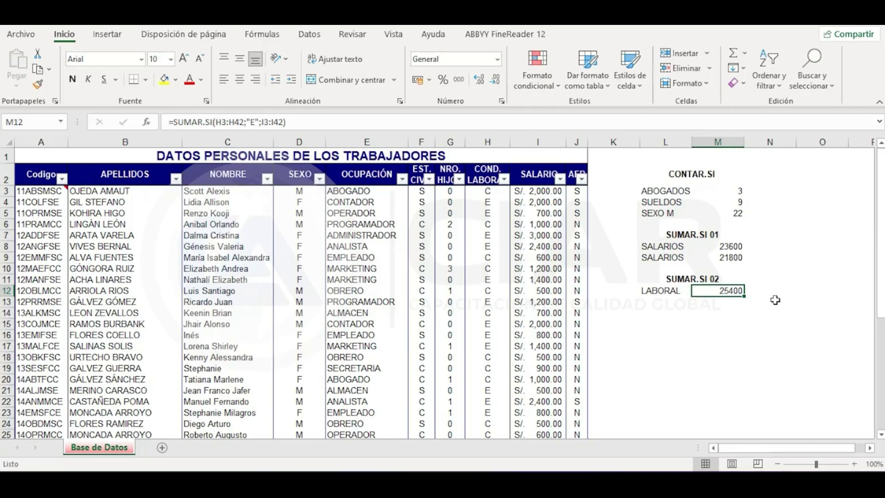
left_click(774, 300)
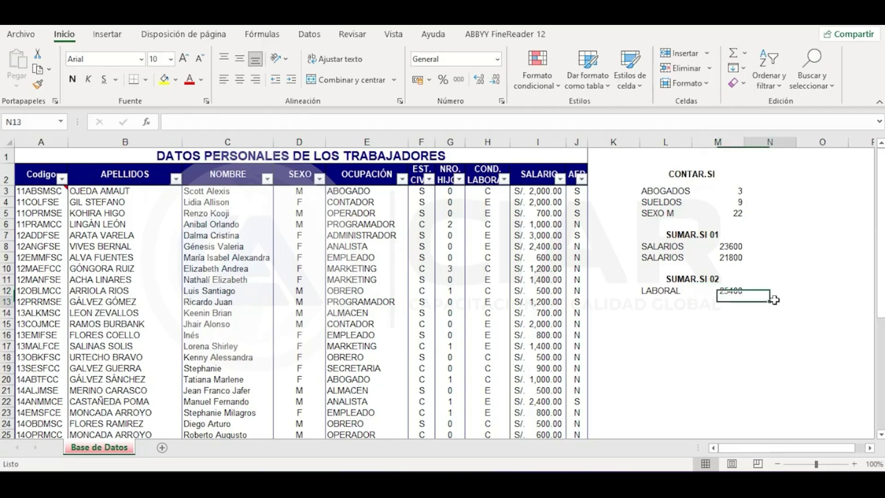
double_click(738, 292)
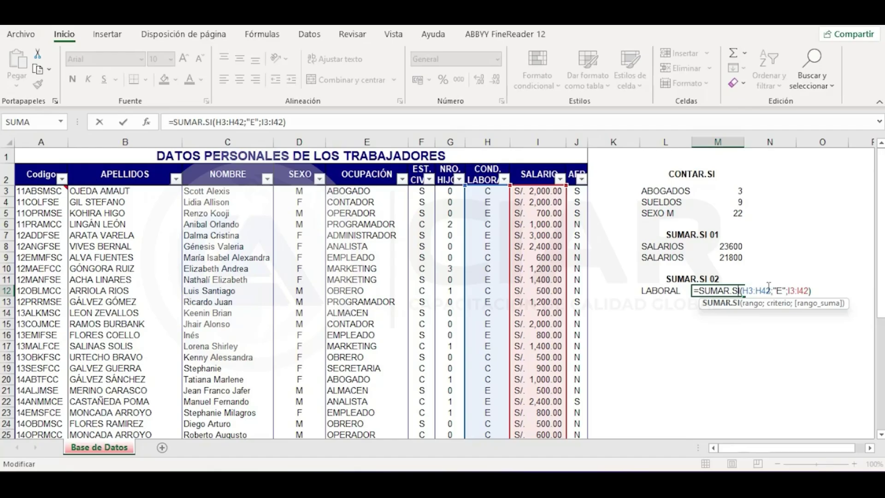
key("ctrl+Return")
left_click(815, 289)
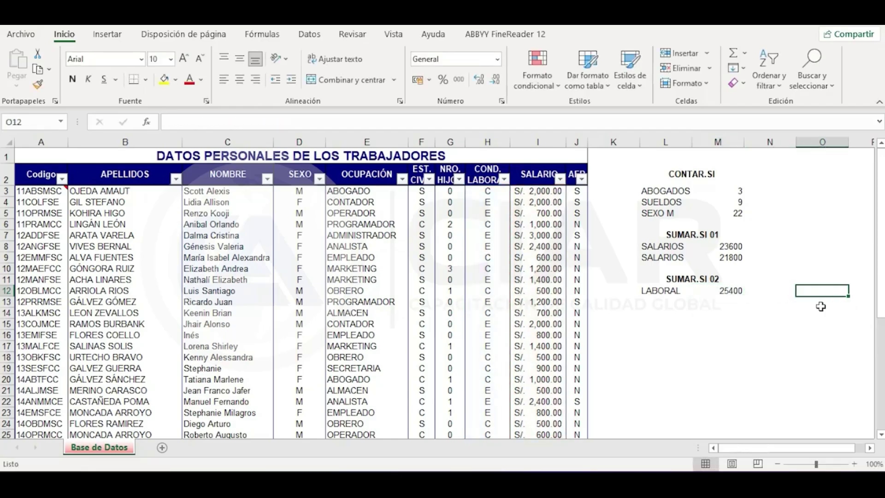
left_click(755, 306)
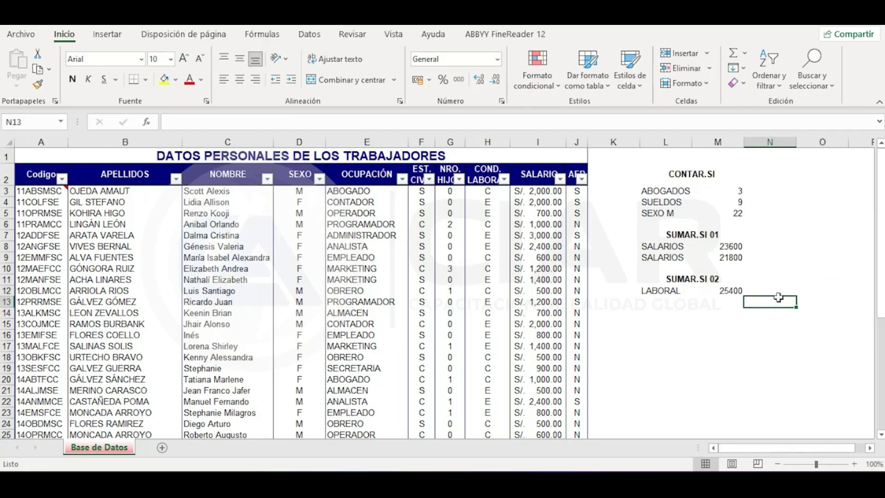
left_click(685, 301)
left_click(729, 291)
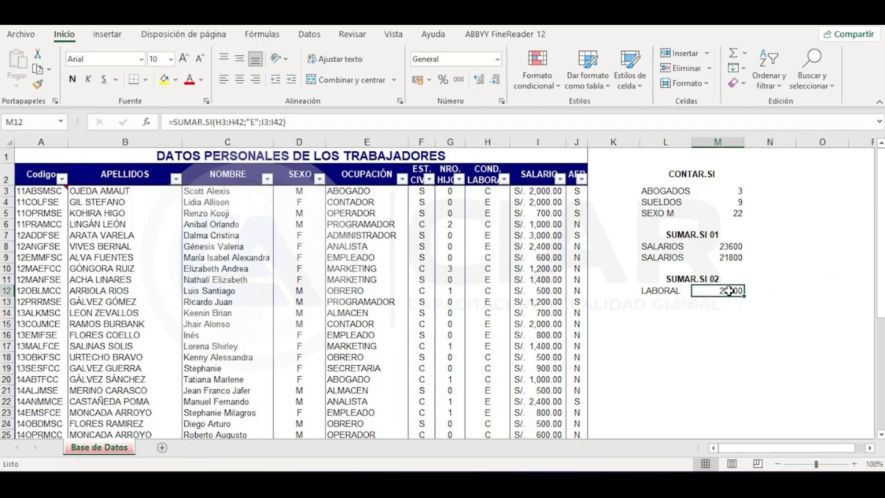
left_click(763, 263)
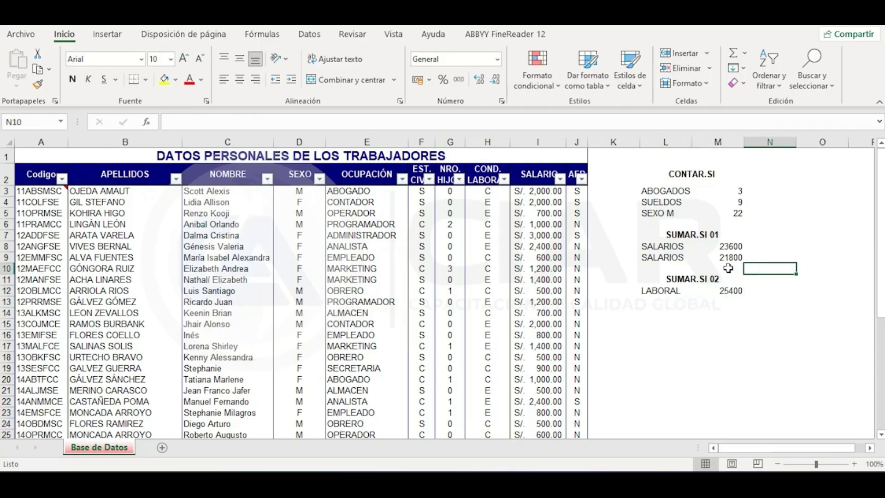
Check the NRO. HIJOS column and enter the label HIJOS in L13.
left_click(665, 302)
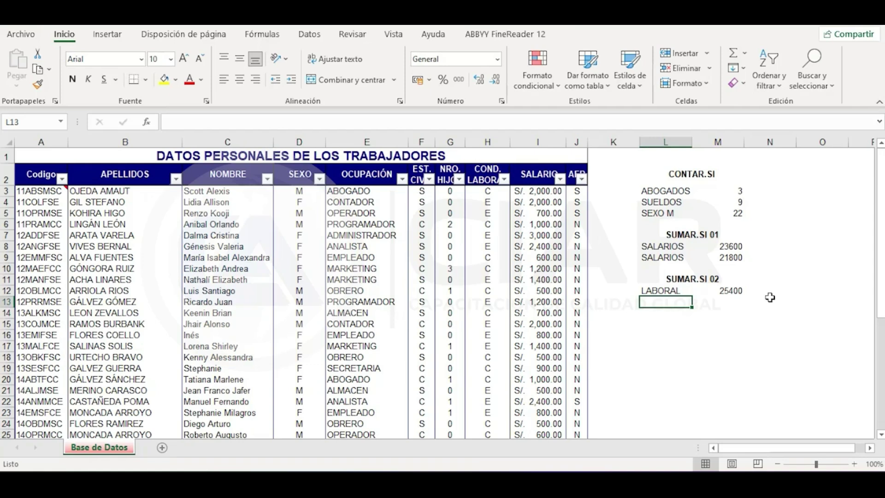
left_click(451, 141)
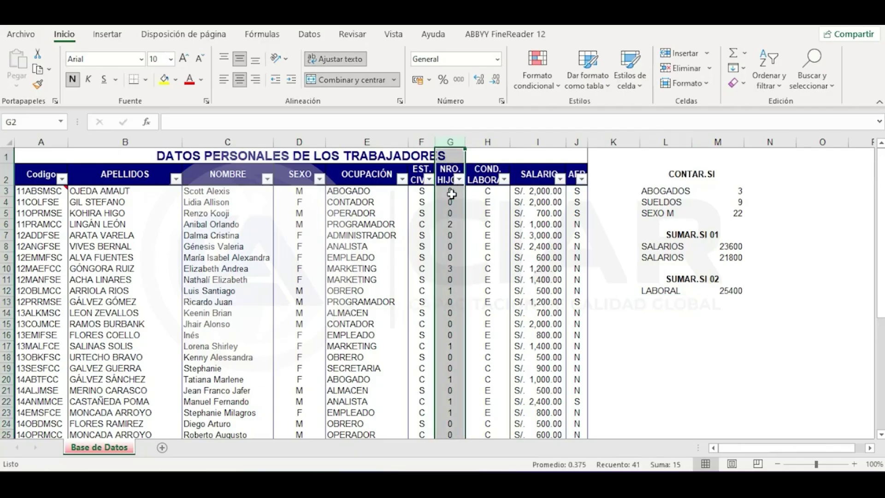
left_click(452, 191)
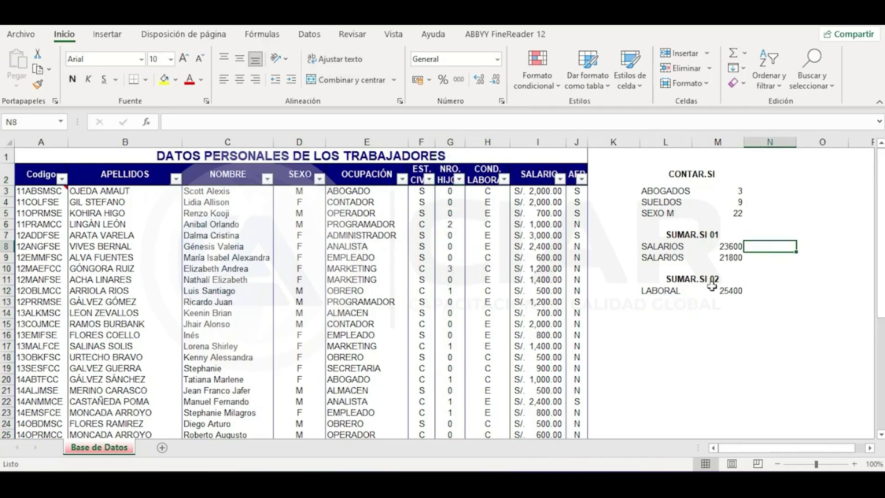
left_click(663, 302)
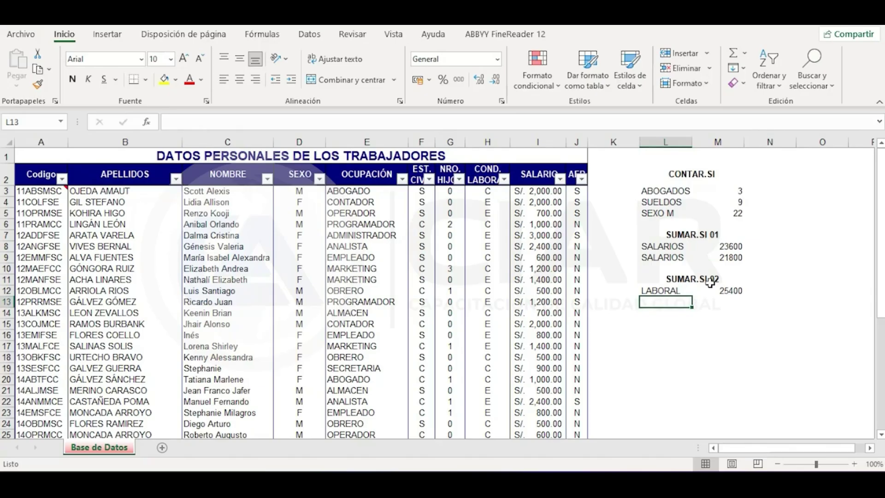
type("HIJOS")
key("Tab")
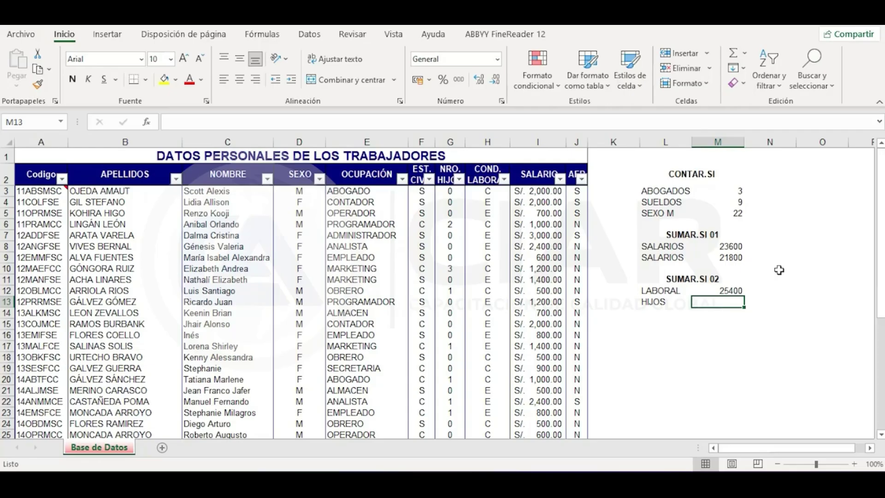
Enter =SUMAR.SI(G3:G42;">0";I3:I42) in M13 to sum the salaries of workers with children.
type("=SUMAR")
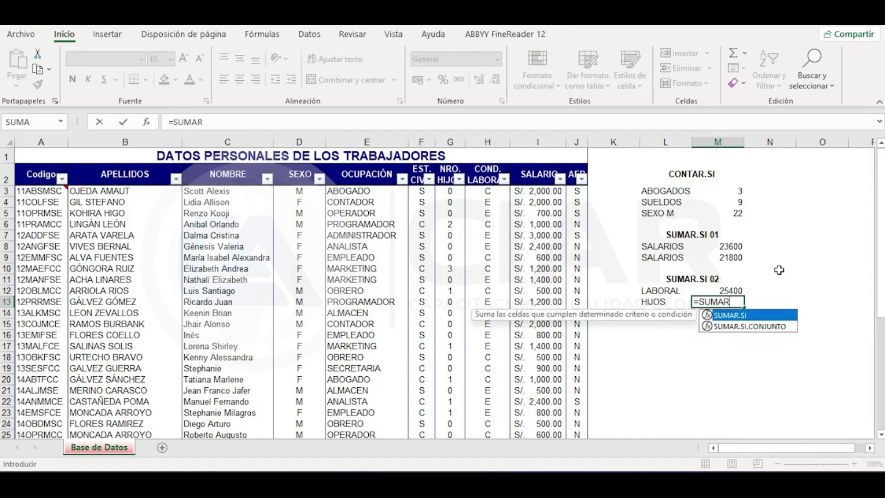
key("Tab")
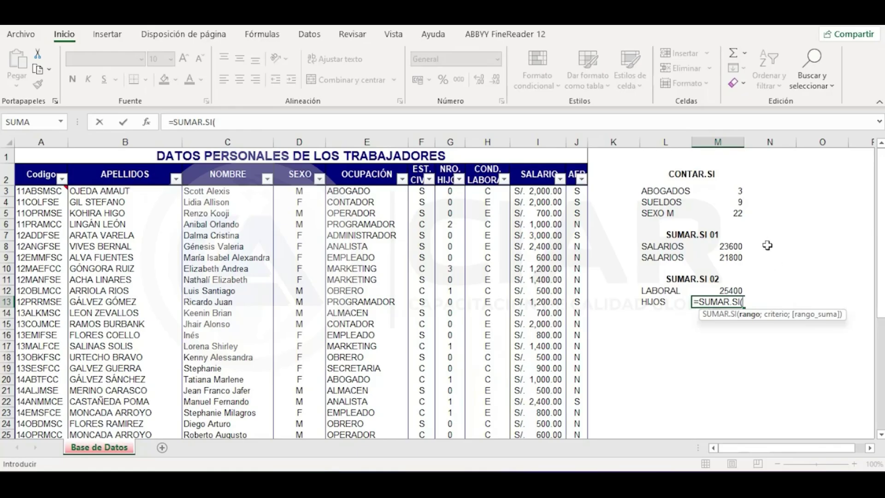
left_click_drag(450, 191, 451, 419)
scroll(754, 262, "up", 6)
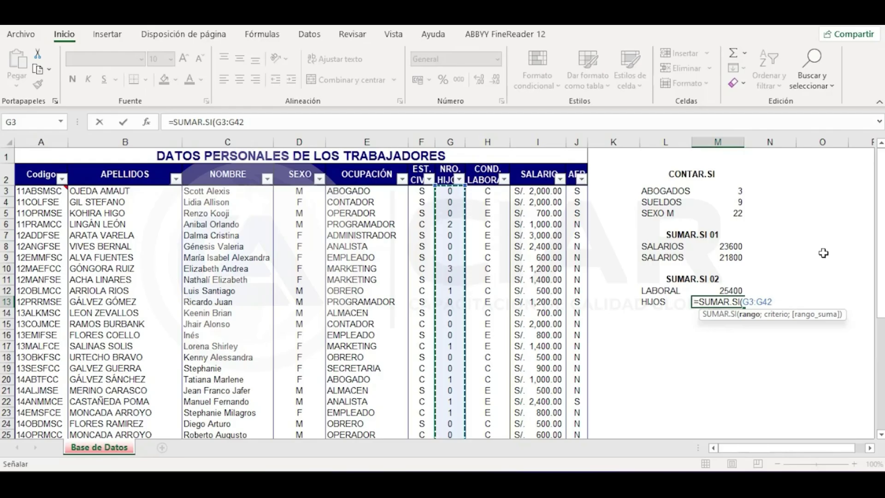
type(";\">")
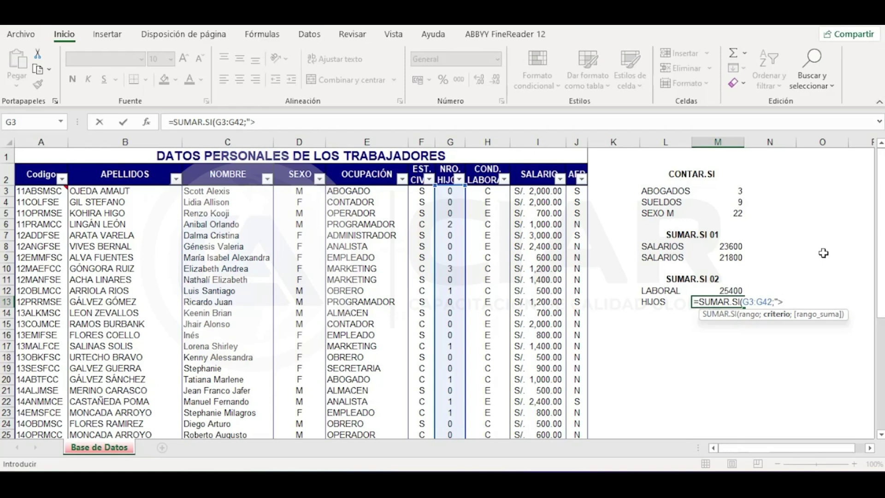
type("0")
type(";")
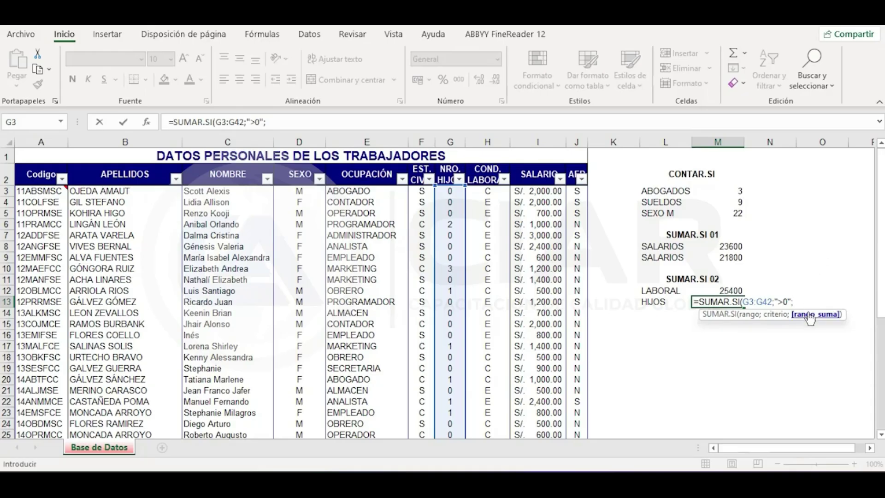
left_click_drag(544, 191, 541, 419)
scroll(819, 282, "up", 6)
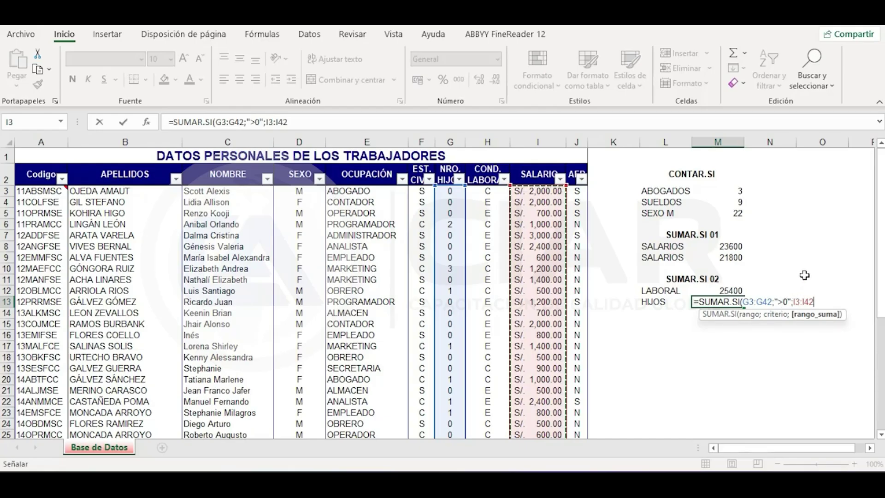
type(")")
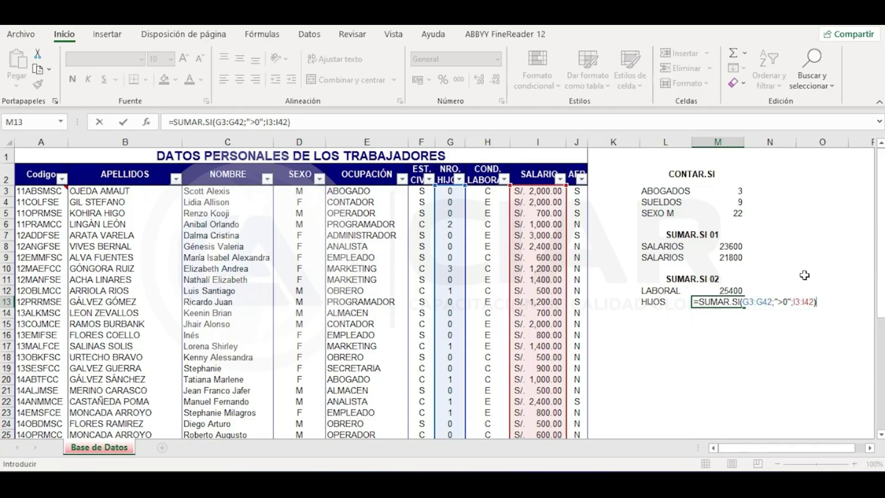
key("Return")
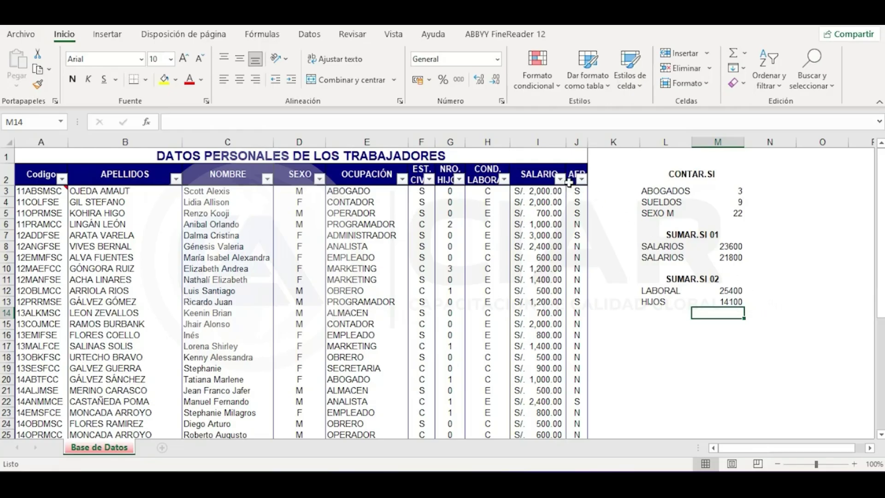
Filter NRO. HIJOS to values greater than 0 and select the visible salaries to check their sum.
left_click(459, 179)
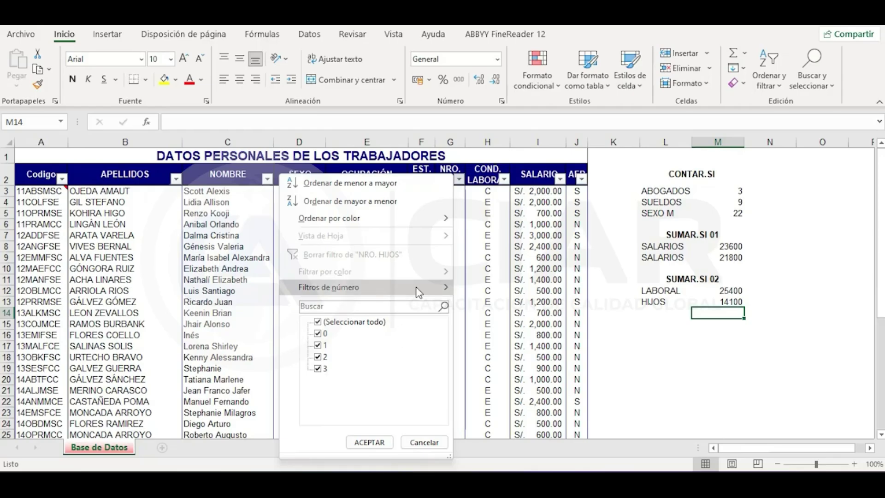
mouse_move(419, 291)
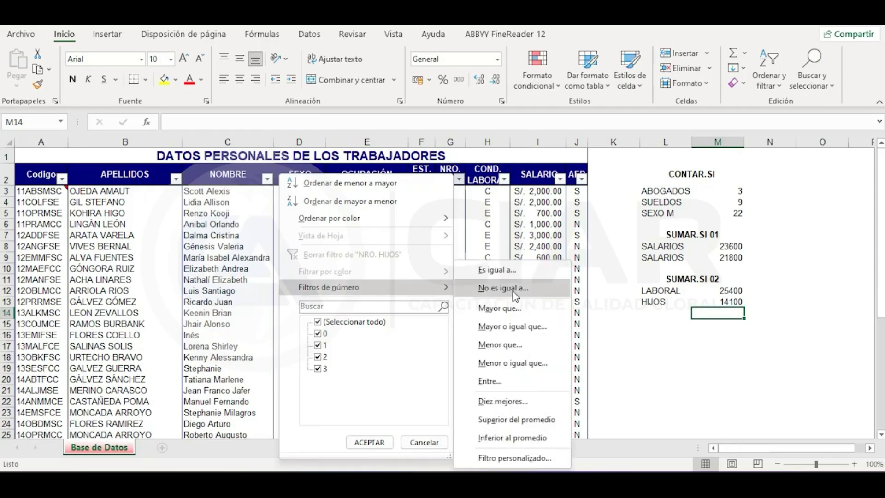
left_click(535, 309)
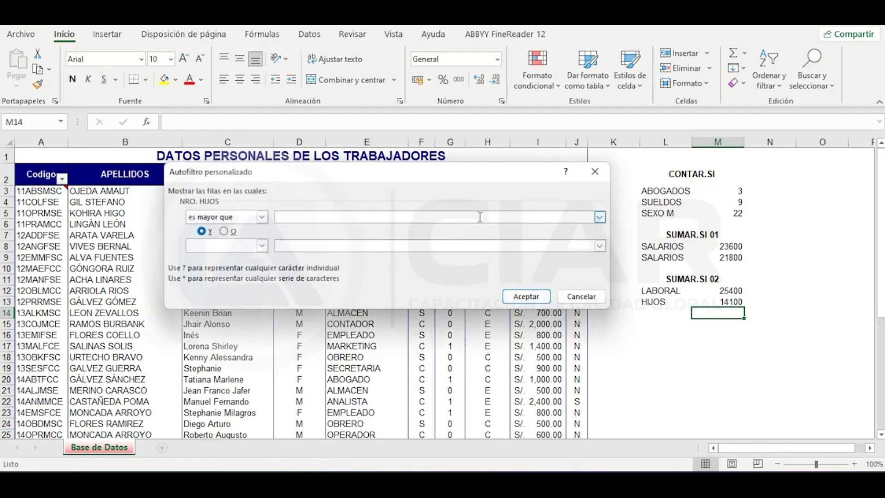
type("0")
left_click(522, 297)
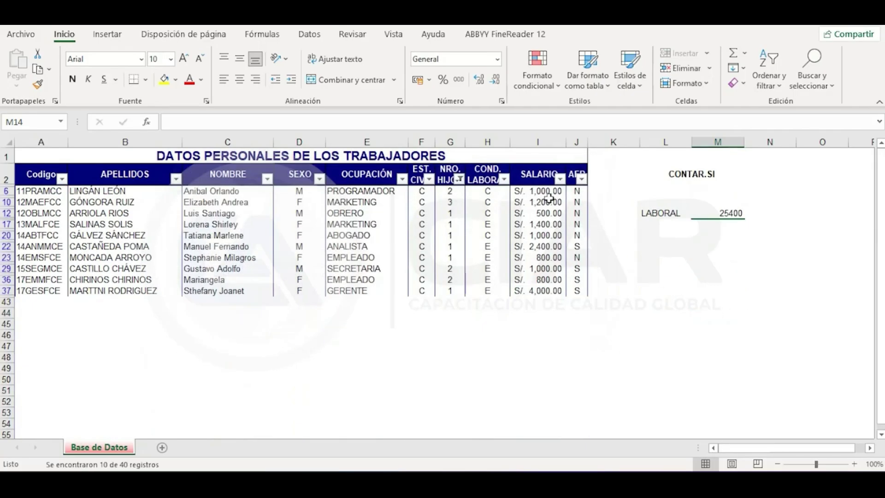
left_click_drag(523, 191, 539, 291)
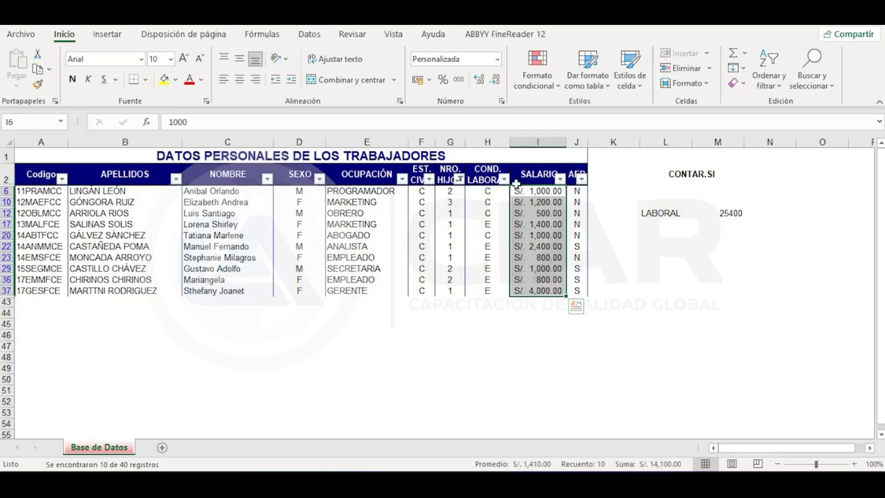
Clear the filter from the NRO. HIJOS column and review the SUMAR.SI formula in M13.
left_click(460, 179)
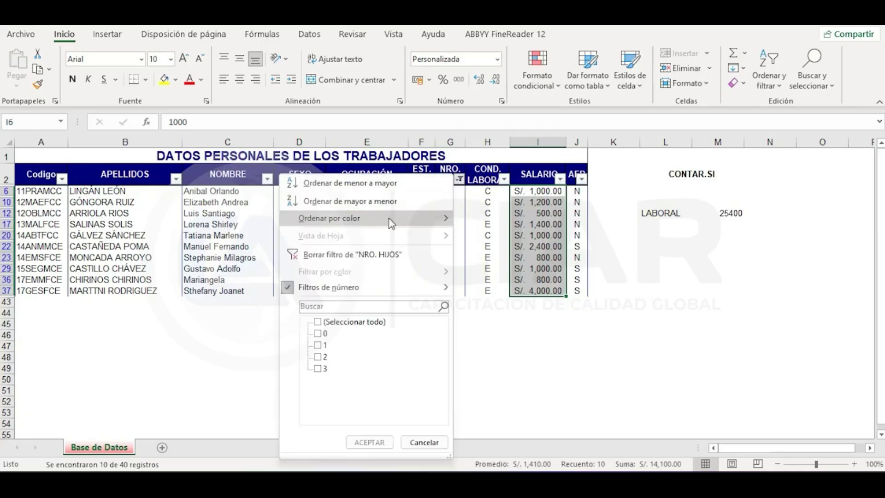
left_click(396, 255)
left_click(805, 321)
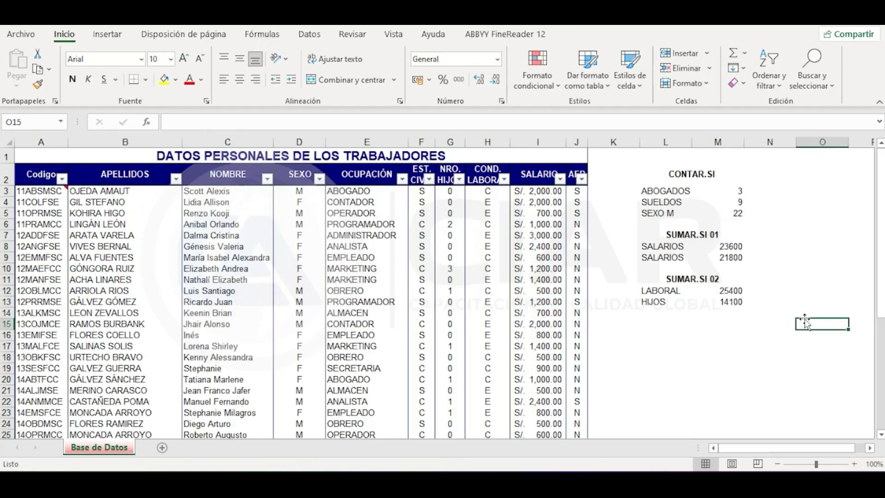
left_click(728, 301)
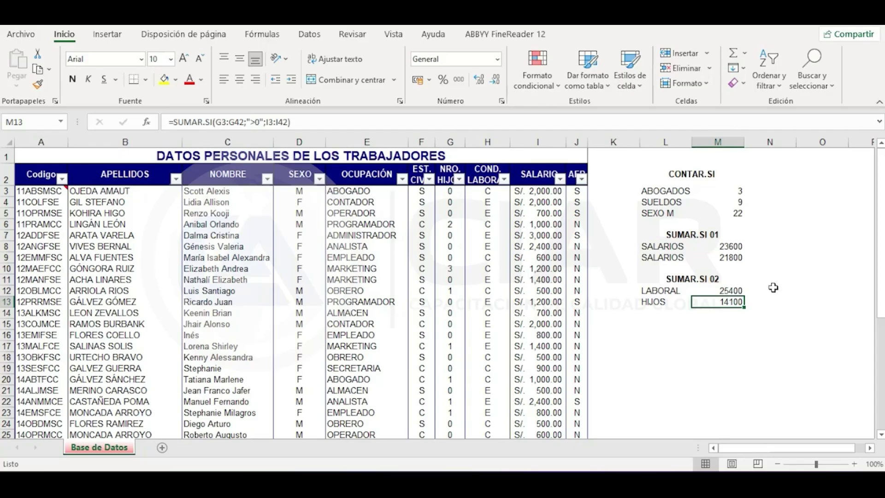
Switch to the PowerPoint presentation to check the PROMEDIO.SI (Caso 1) slide, and return to the Excel workbook.
left_click(464, 481)
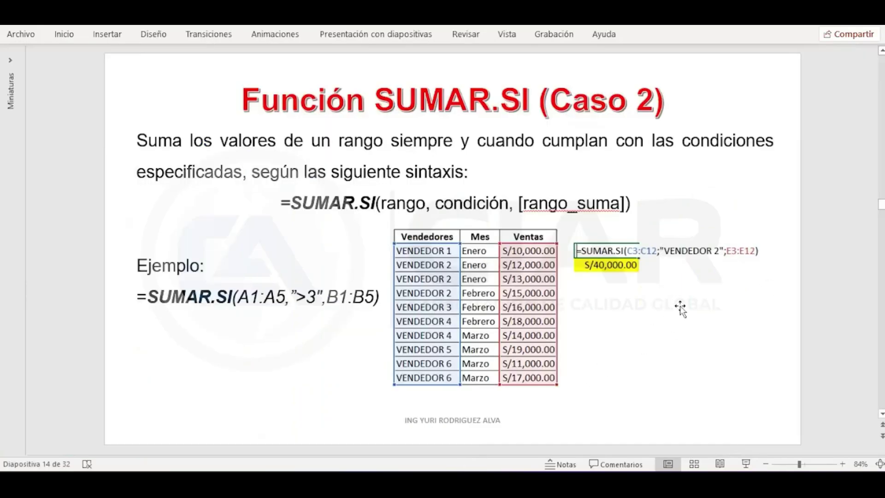
scroll(680, 306, "down", 1)
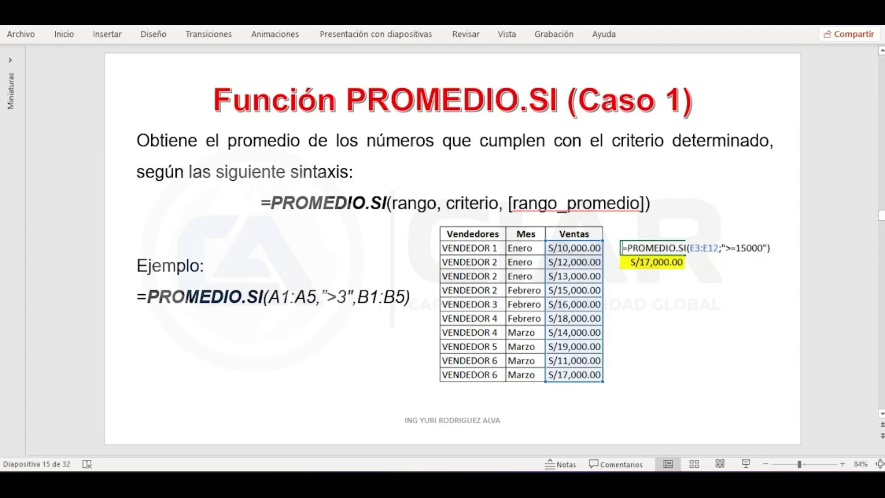
left_click(810, 13)
left_click(698, 315)
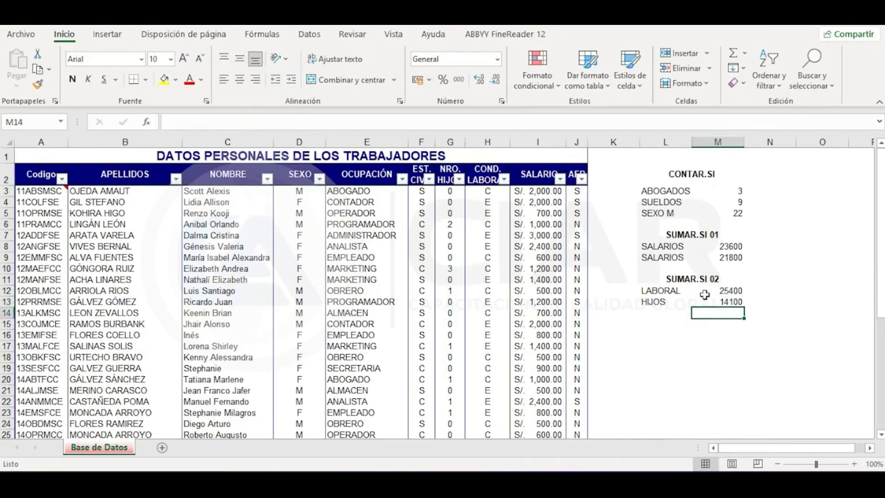
Copy the SUMAR.SI 02 heading to L15 and change the copy's text to PROMEDIO.SI 01.
left_click(694, 278)
left_click_drag(699, 289, 688, 323)
double_click(688, 323)
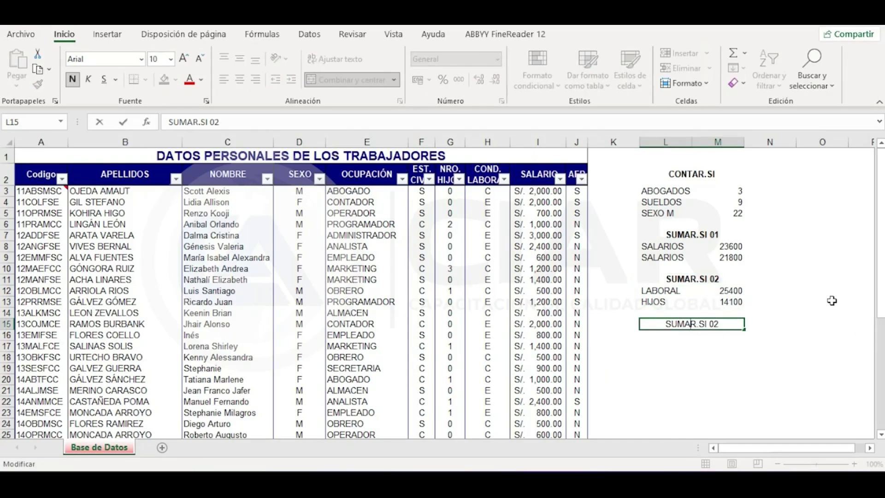
key("BackSpace")
key("BackSpace")
key("BackSpace")
key("BackSpace")
key("BackSpace")
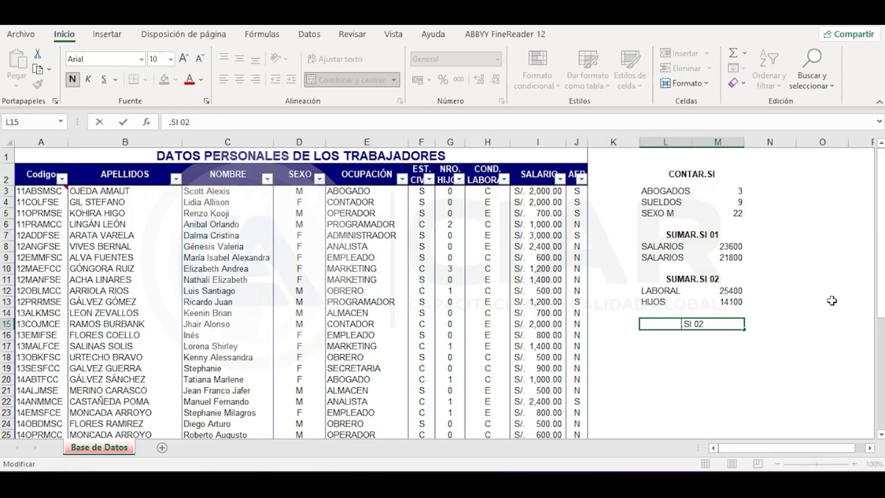
type("PROMEDIO")
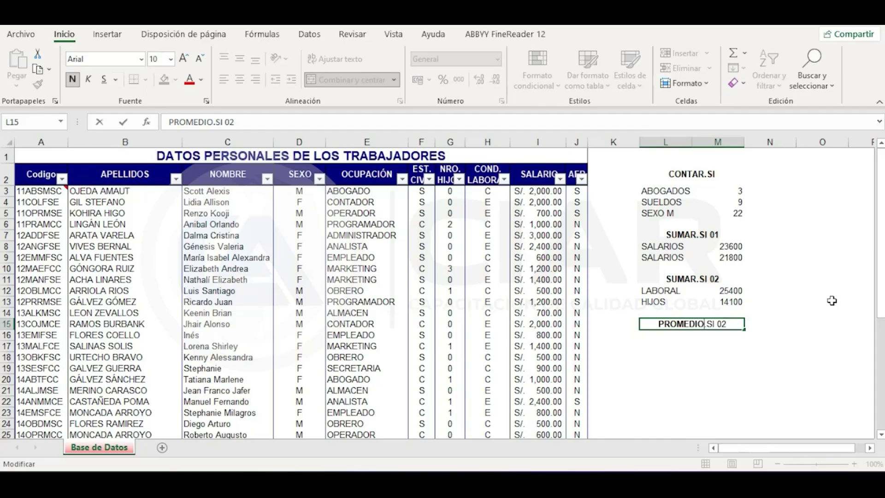
key("Right")
key("Right")
key("Right")
key("Right")
key("Right")
key("Right")
key("BackSpace")
type("1")
key("Return")
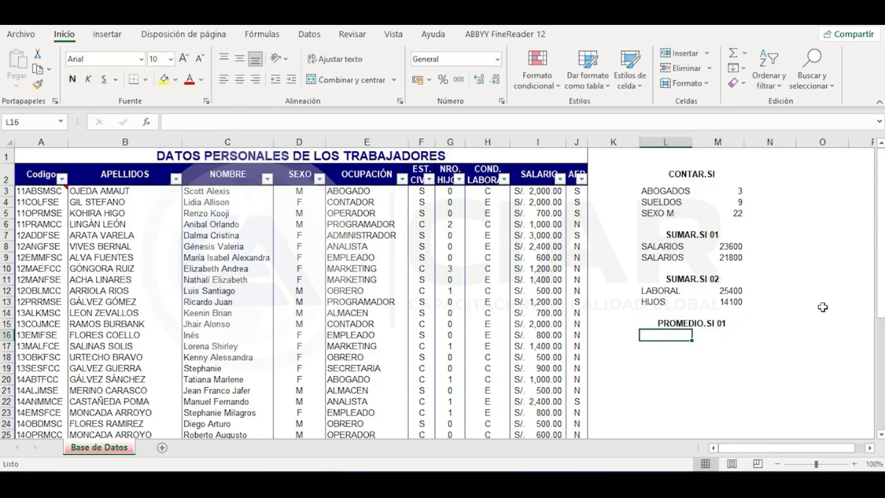
Copy the two SALARIOS labels from L8:L9 to L16:L17, below the PROMEDIO.SI 01 heading.
left_click(674, 248)
left_click(677, 257)
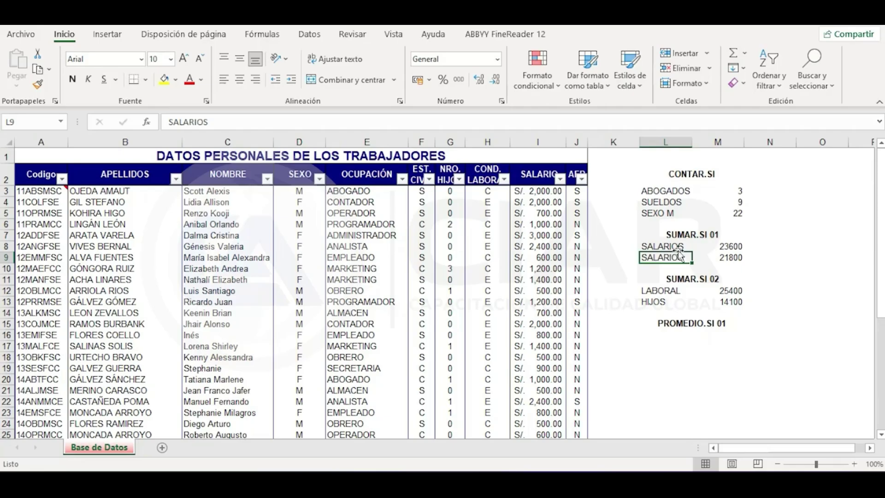
left_click_drag(679, 246, 676, 346)
Enter =PROMEDIO.SI(I3:I42;"<1500") in M16 to average the salaries below 1500.
left_click(738, 334)
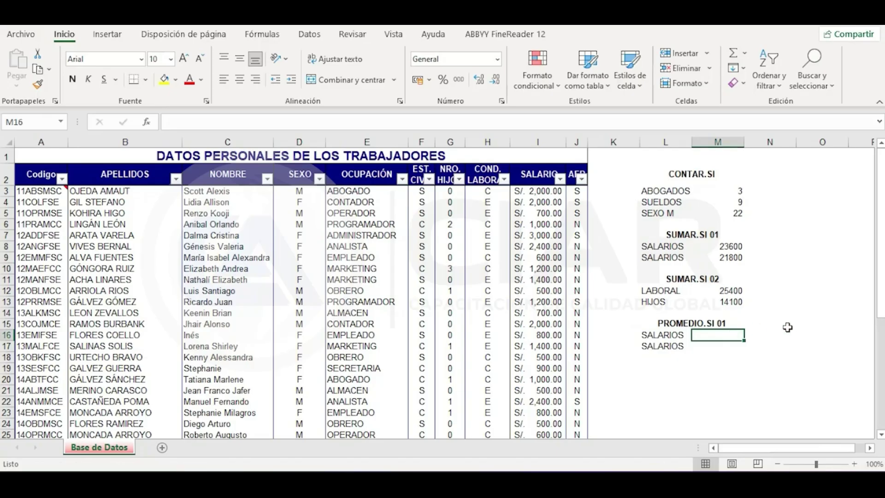
type("=")
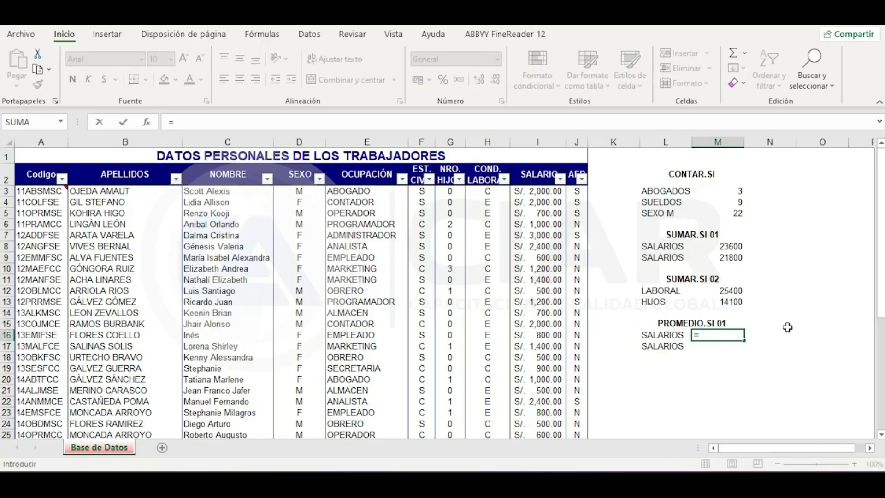
type("PRO")
key("Down")
key("Down")
key("Down")
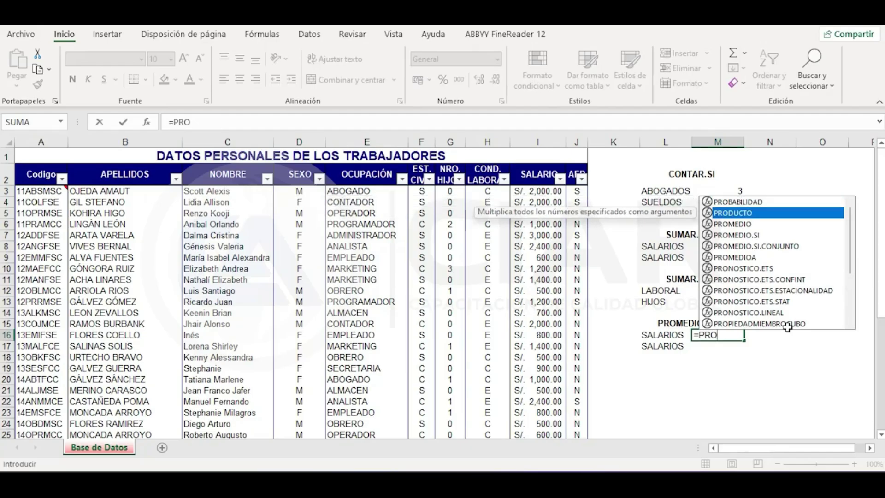
key("Tab")
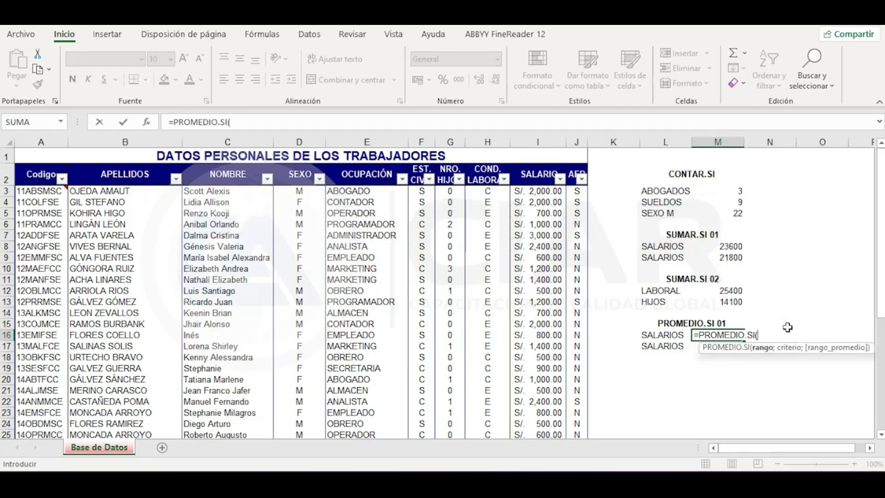
left_click_drag(542, 191, 556, 420)
scroll(819, 279, "up", 4)
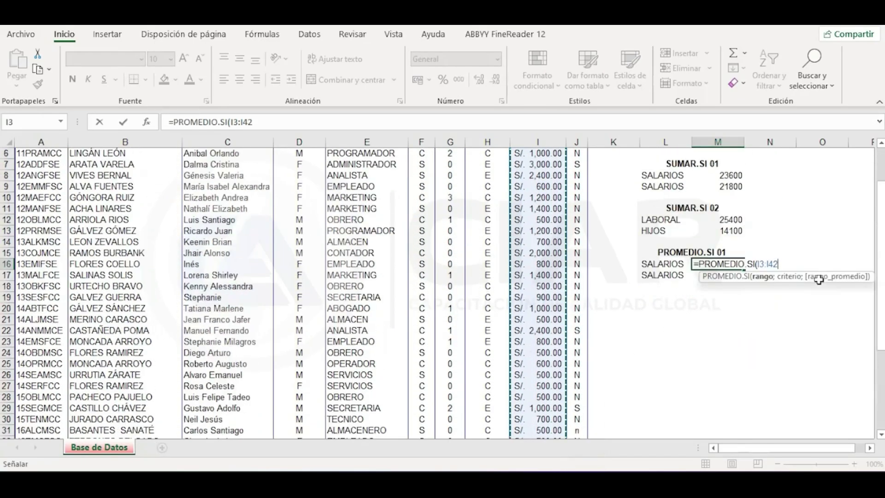
scroll(819, 276, "up", 2)
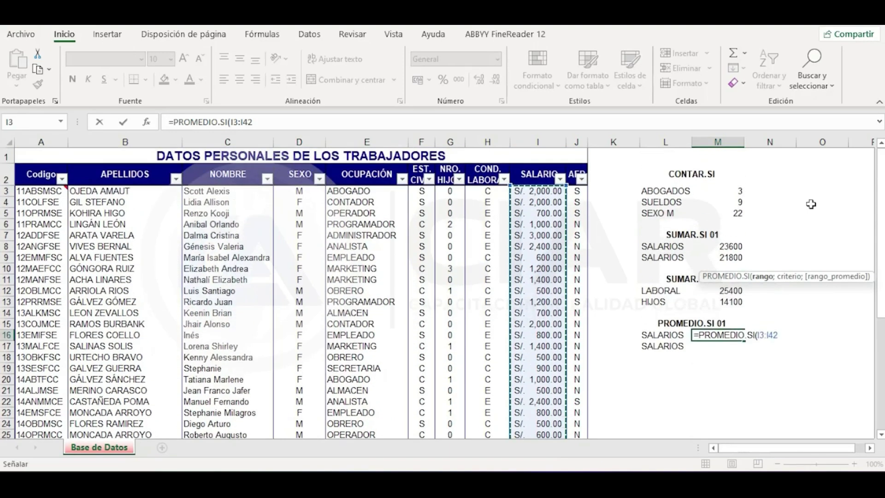
type(";")
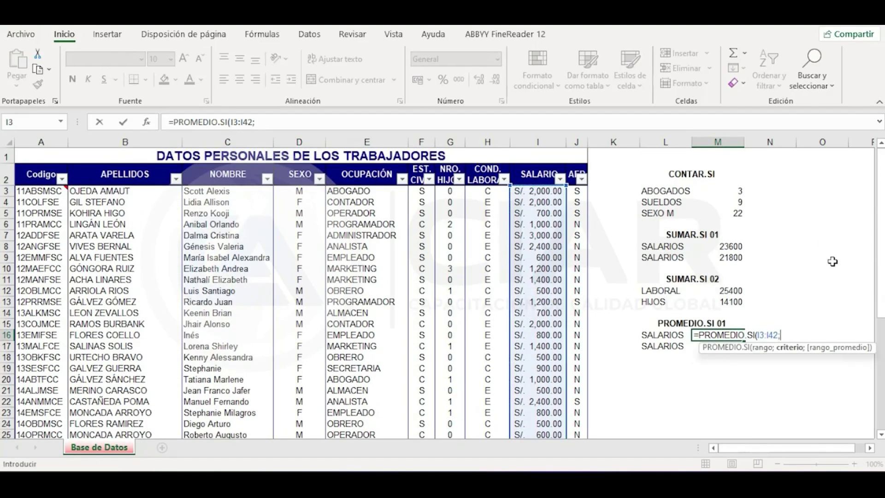
type("\"<1500\"")
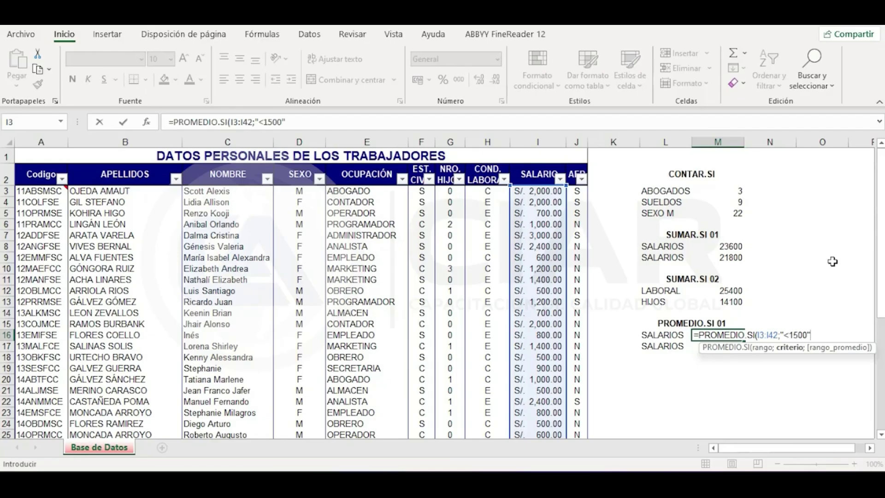
type(")")
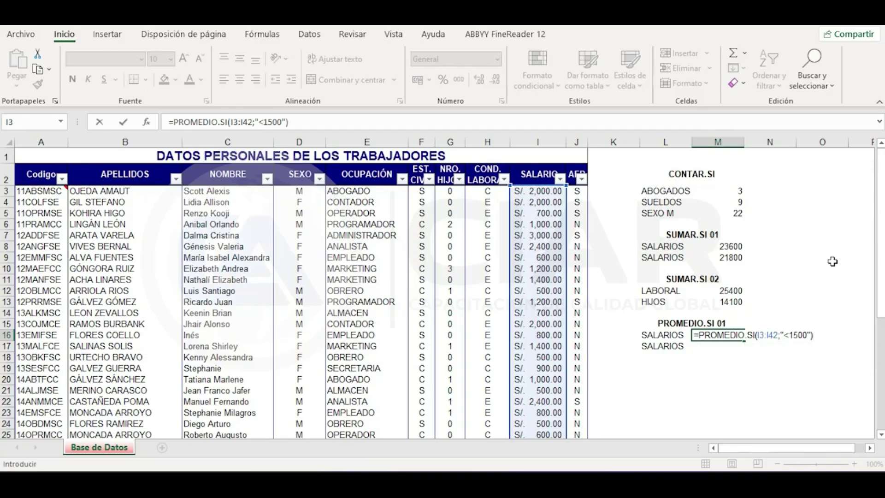
key("Return")
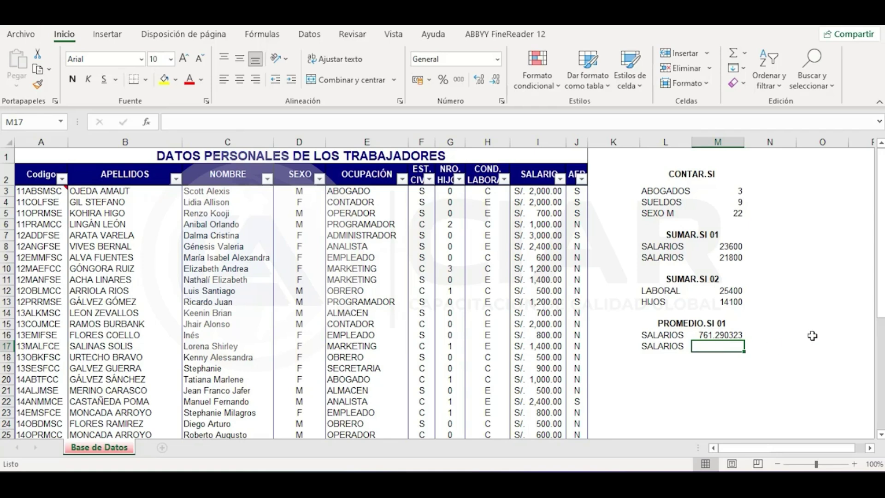
Enter =PROMEDIO.SI(I3:I42;">1200") in M17 to average the salaries above 1200.
type("=")
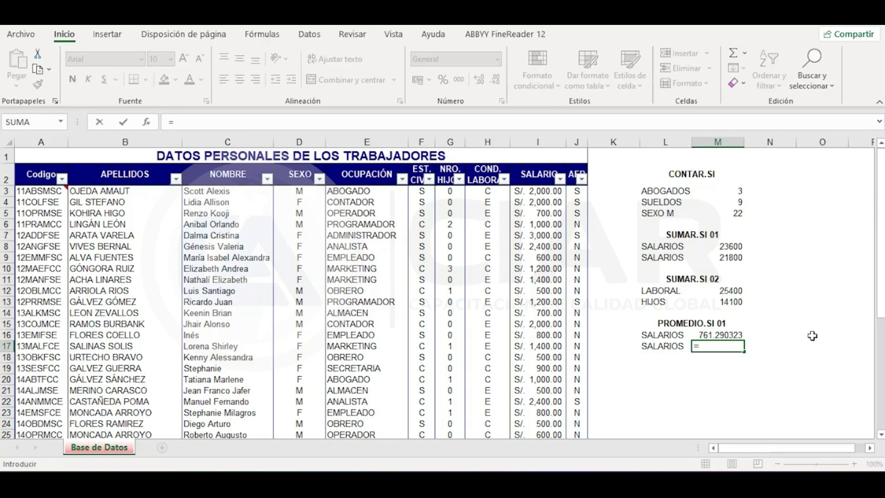
type("PROME")
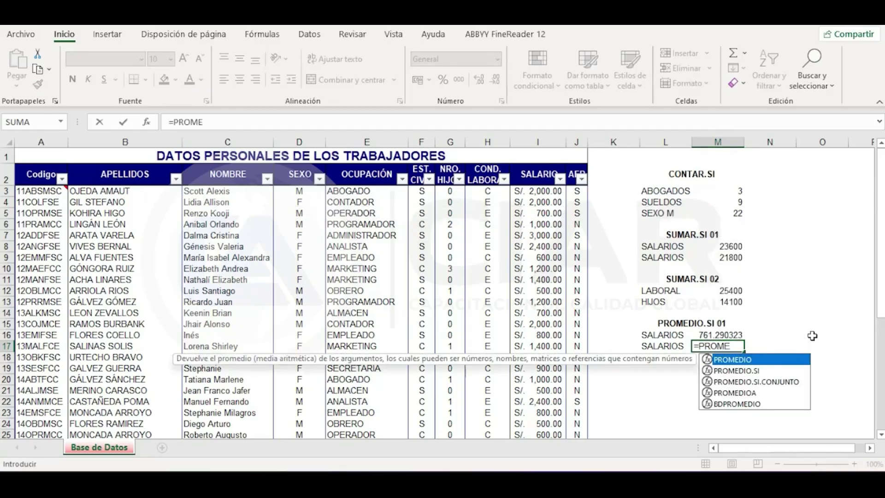
key("Down")
key("Tab")
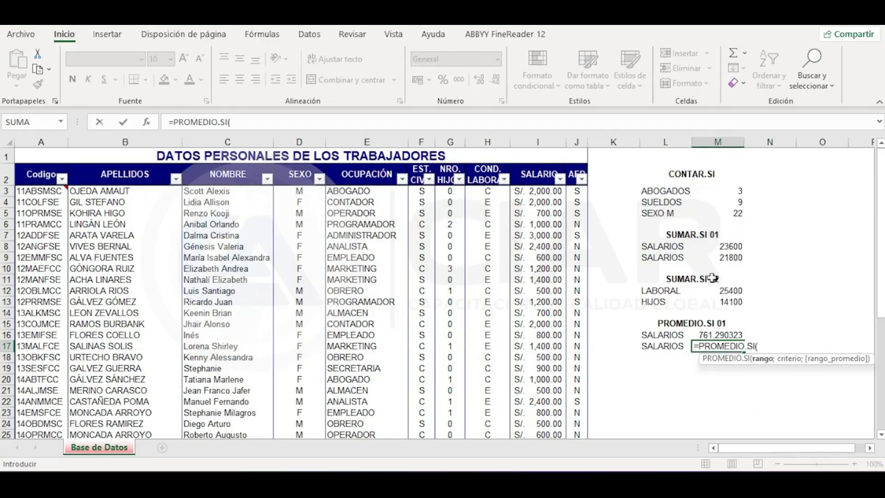
left_click_drag(553, 194, 558, 419)
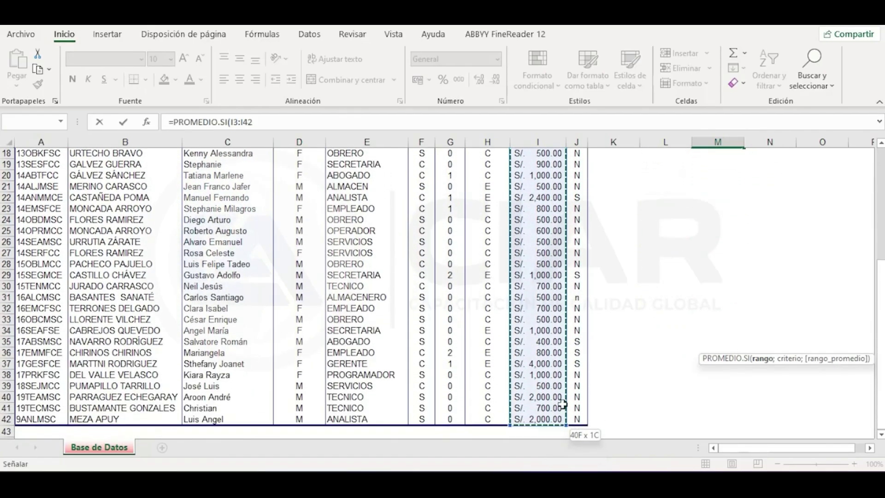
scroll(786, 293, "up", 1)
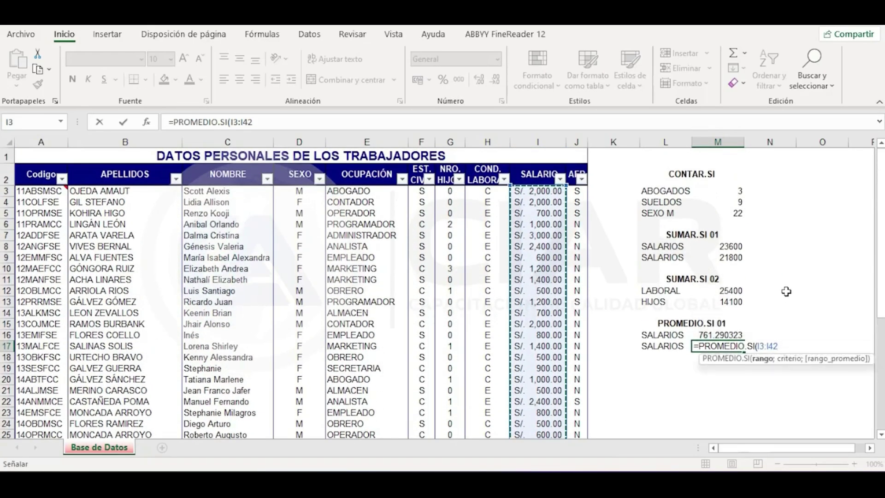
type(";\"")
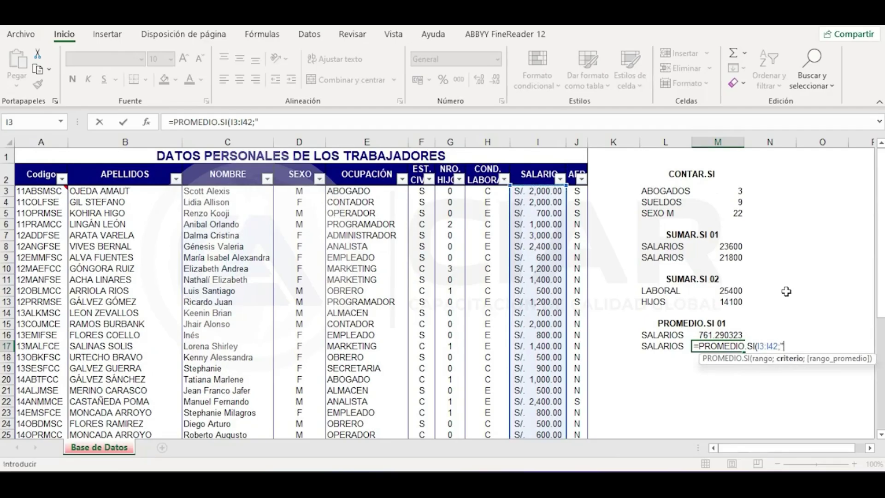
type(">1200\")")
key("Return")
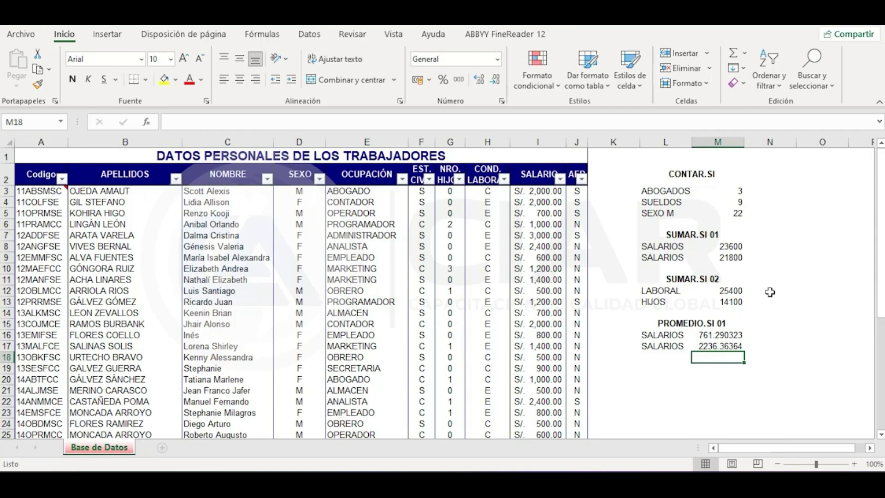
left_click(720, 346)
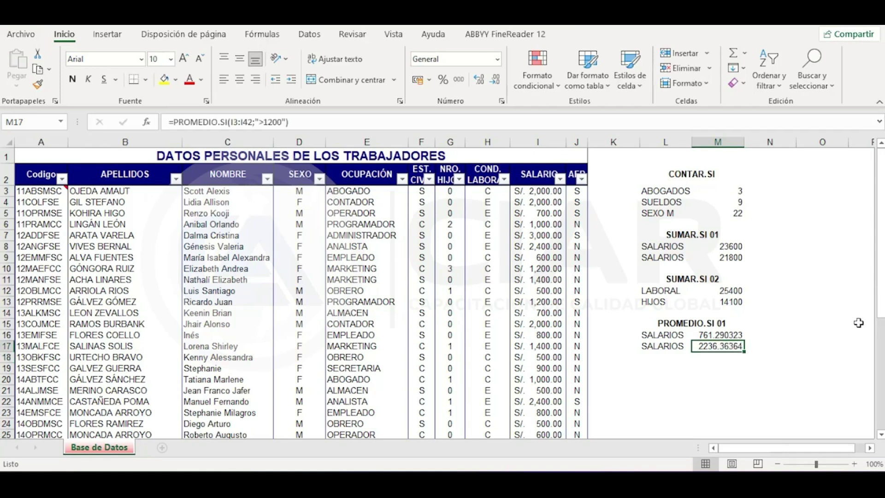
left_click(837, 311)
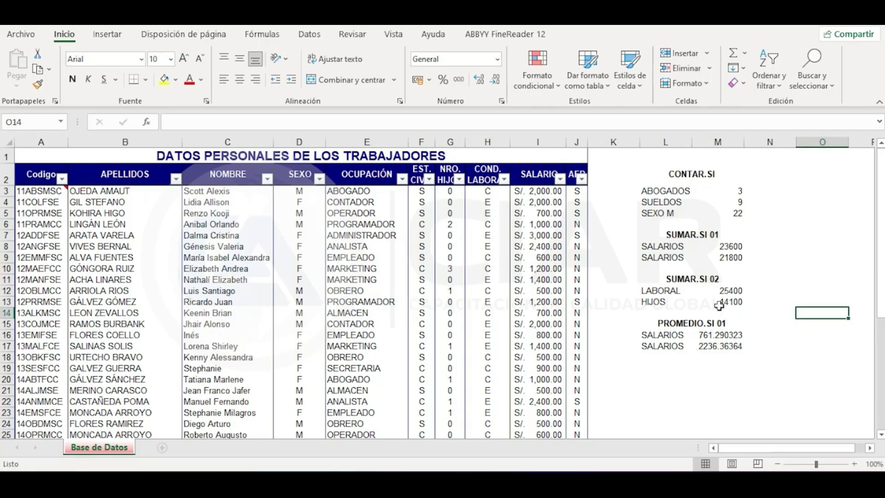
Copy the PROMEDIO.SI 01 heading to L19 and change the copy's text to PROMEDIO.SI 02.
left_click(686, 322)
left_click_drag(698, 330, 705, 369)
double_click(727, 369)
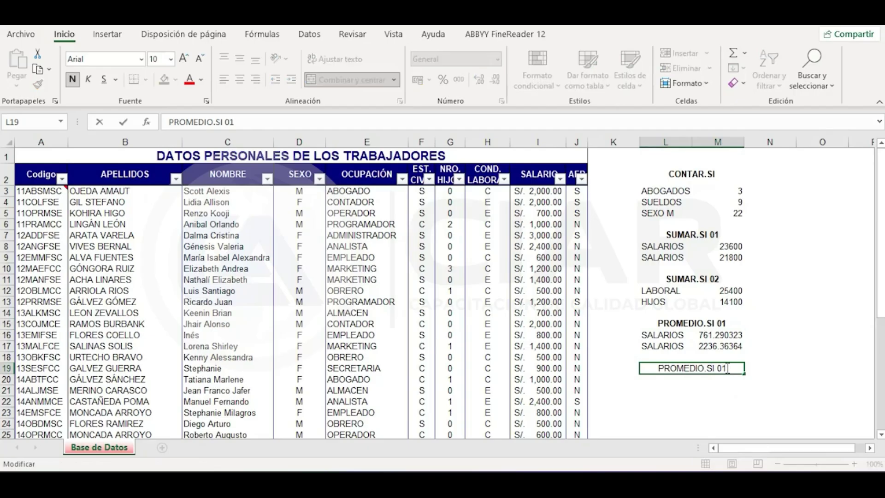
key("BackSpace")
type("2")
key("Return")
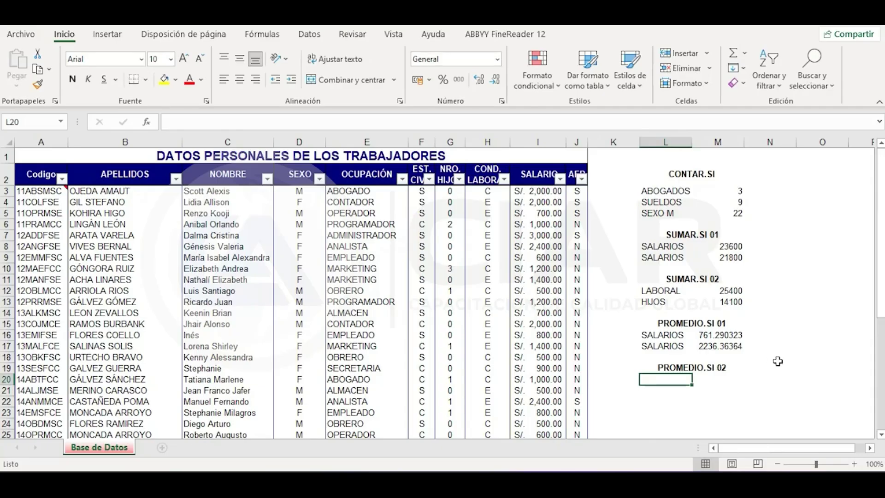
Copy the LABORAL and HIJOS labels from L12:L13 to L20:L21, below the PROMEDIO.SI 02 heading.
left_click_drag(661, 290, 657, 396)
left_click(702, 406)
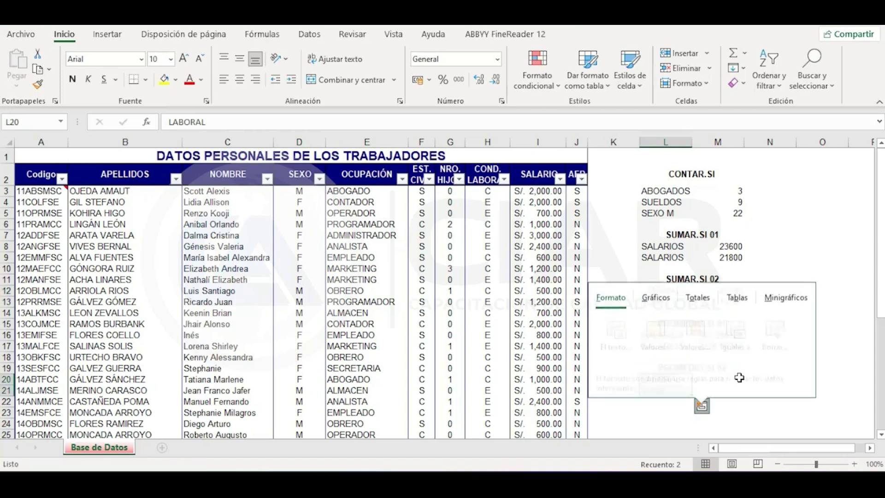
left_click(823, 314)
Enter =PROMEDIO.SI(H3:H42;"C";I3:I42) in M20 to average the salaries of workers whose labour condition is C.
left_click(728, 378)
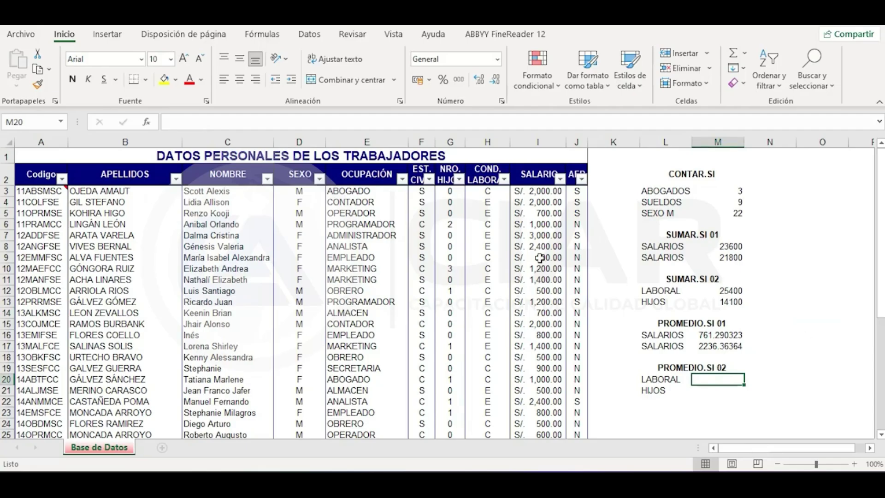
left_click(492, 145)
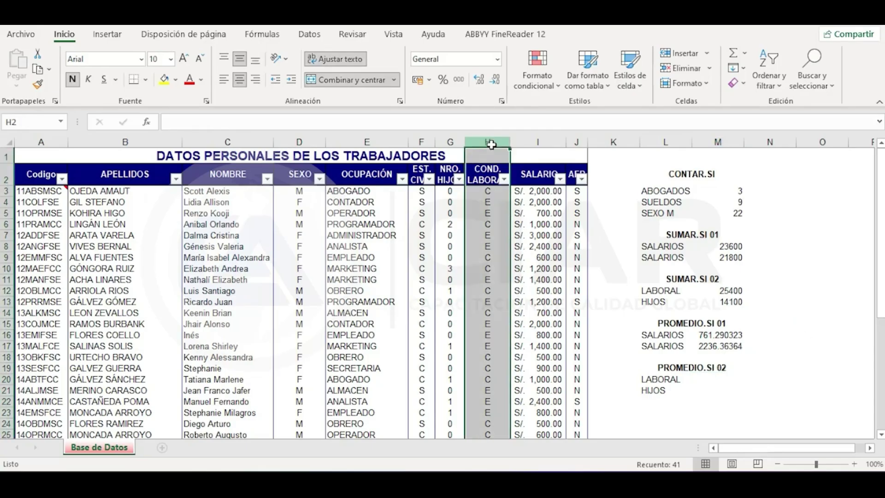
left_click(488, 192)
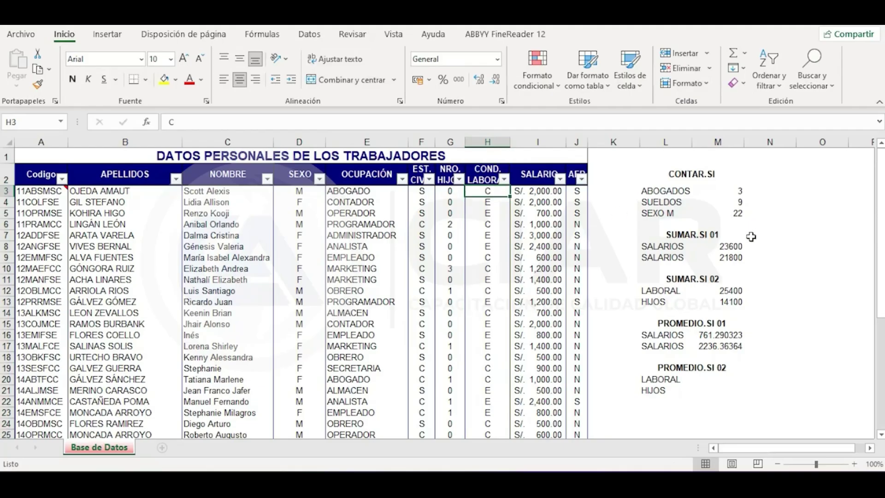
left_click(707, 381)
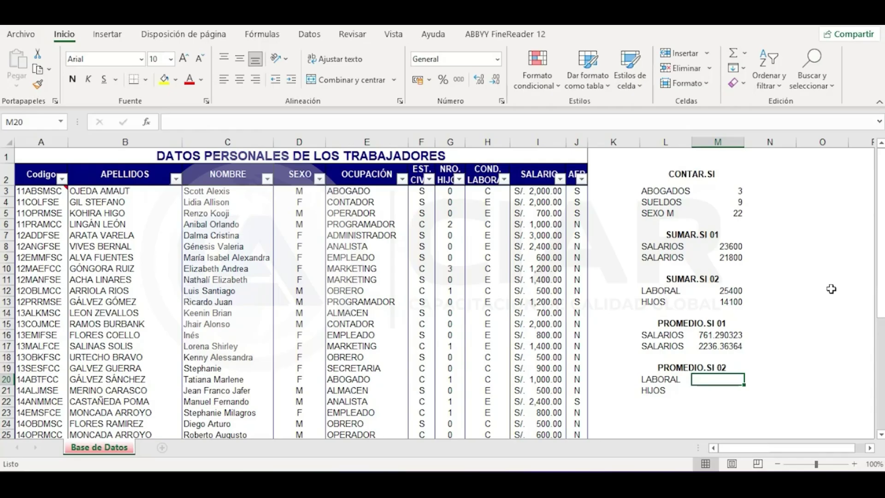
type("=")
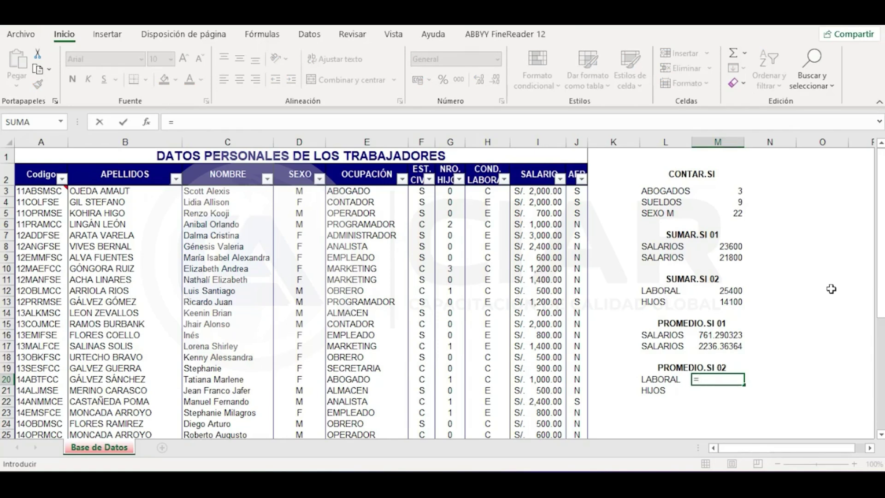
type("PRO")
key("Down")
key("Down")
key("Down")
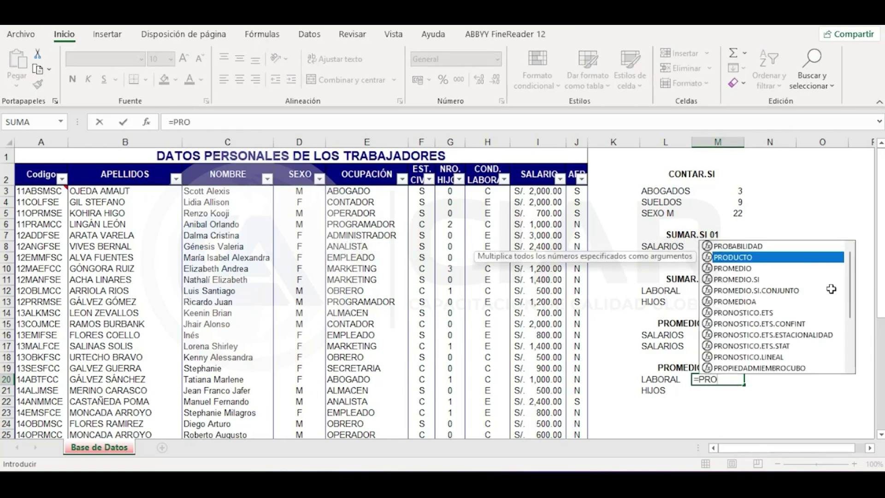
key("Tab")
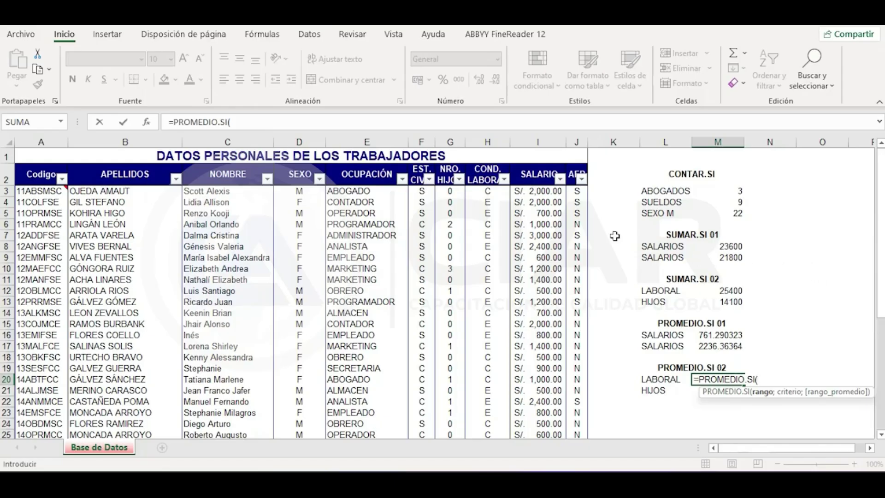
left_click_drag(489, 193, 490, 419)
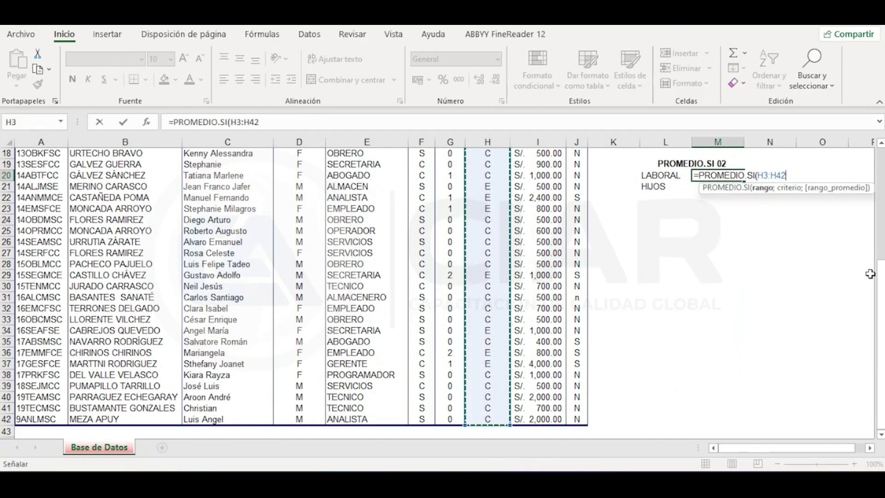
scroll(867, 273, "up", 5)
scroll(858, 271, "down", 2)
scroll(829, 268, "up", 3)
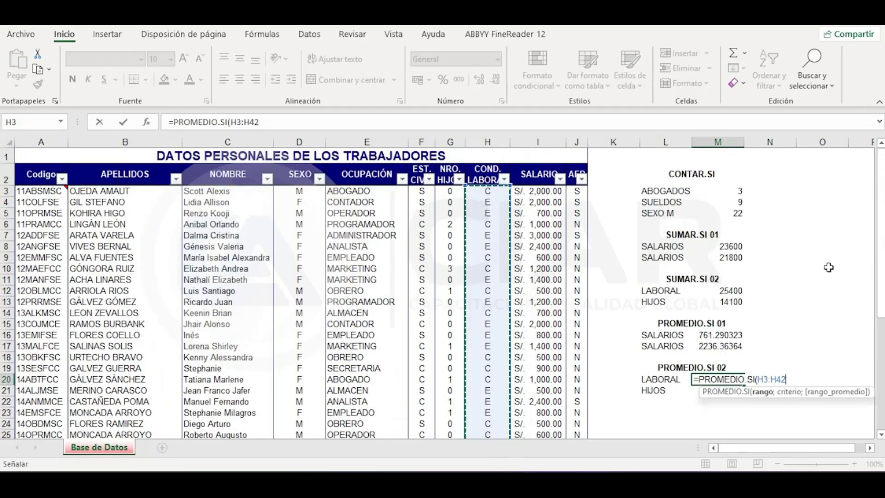
type(";\"")
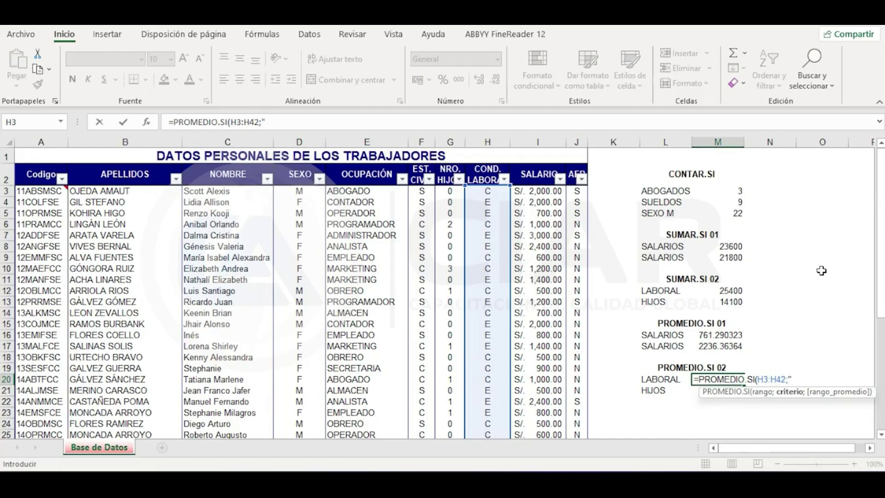
type("C\"")
type(";")
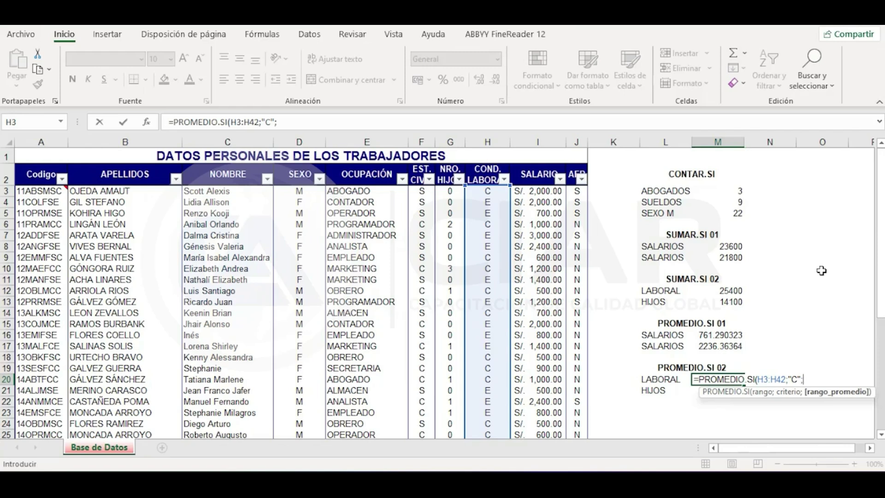
left_click_drag(543, 192, 544, 431)
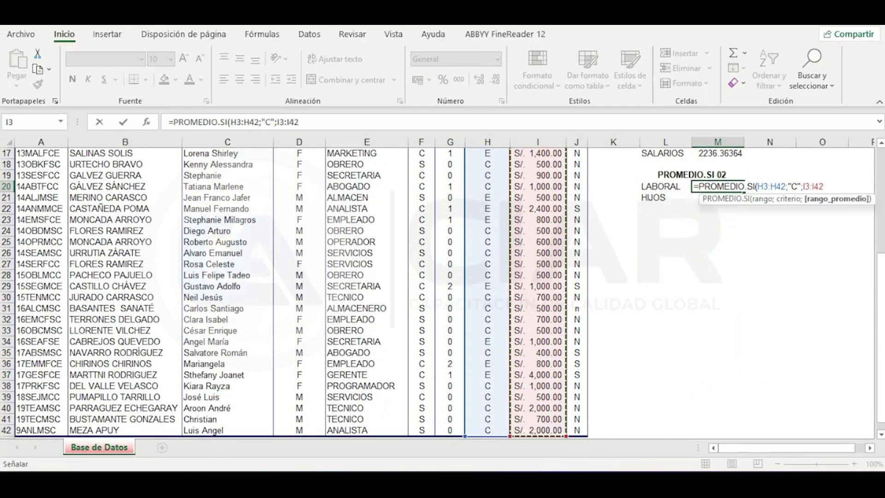
scroll(837, 321, "up", 5)
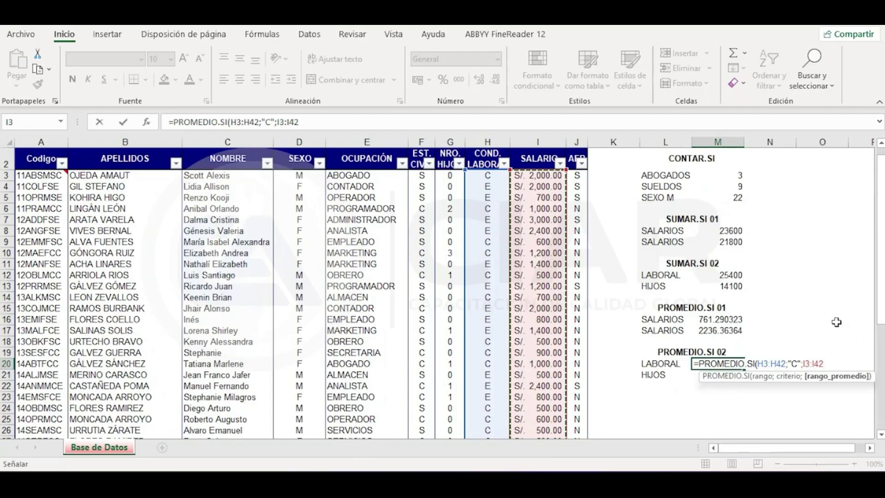
type(")")
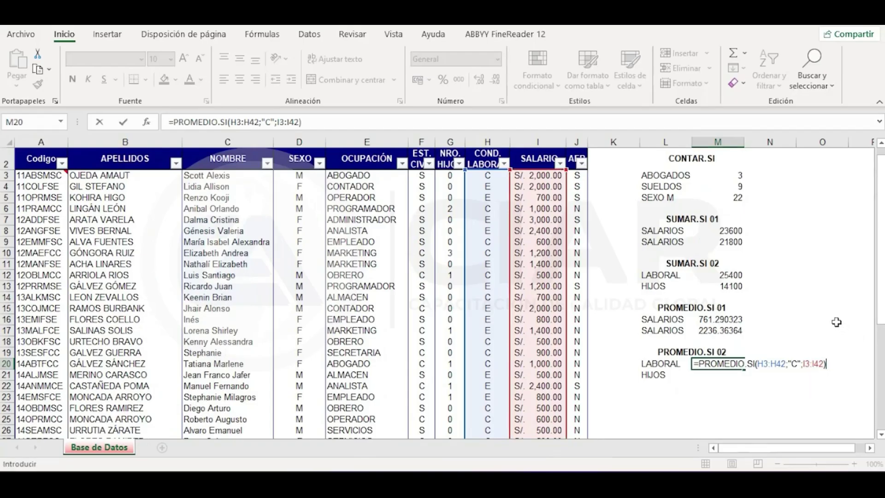
key("Return")
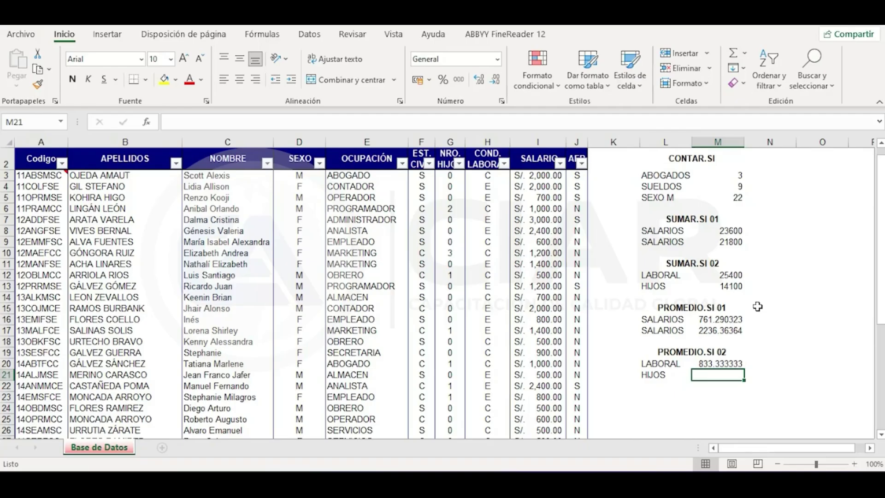
Enter =PROMEDIO.SI(G3:G42;"<1";I3:I42) in M21 to average the salaries of workers with fewer than one child.
type("=")
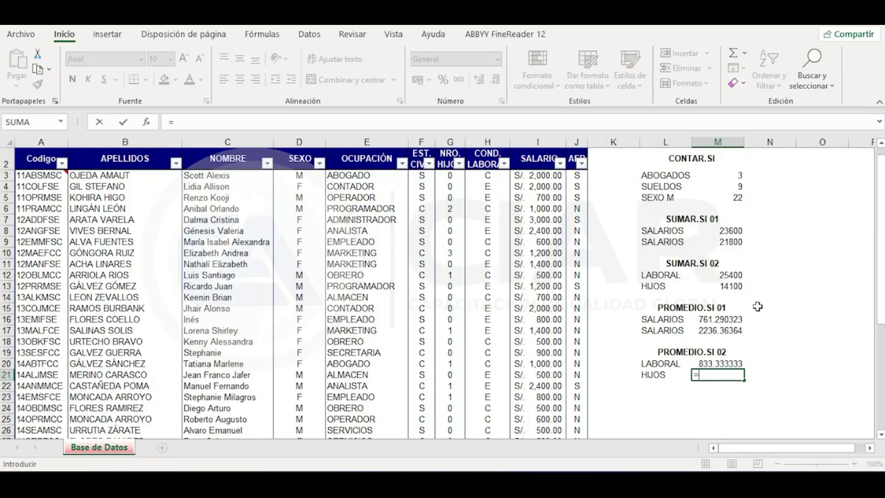
type("PRO")
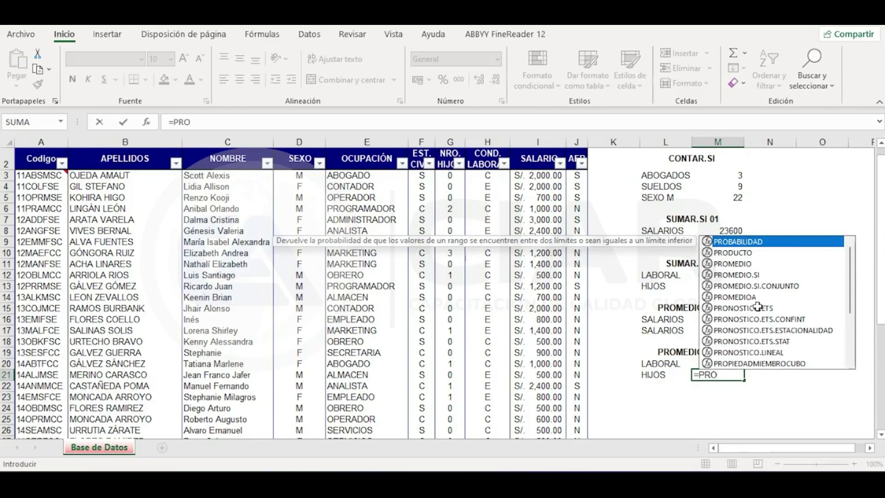
key("Down")
key("Down")
key("Down")
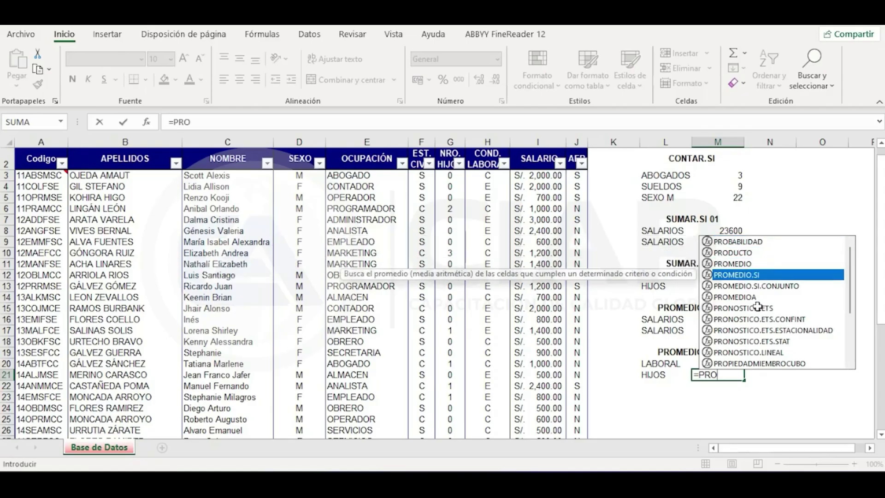
key("Tab")
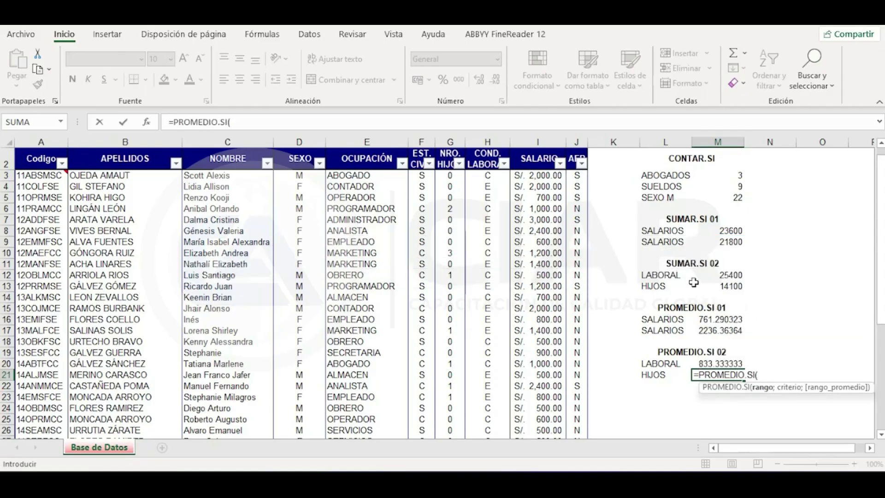
left_click_drag(442, 176, 461, 441)
scroll(792, 294, "up", 5)
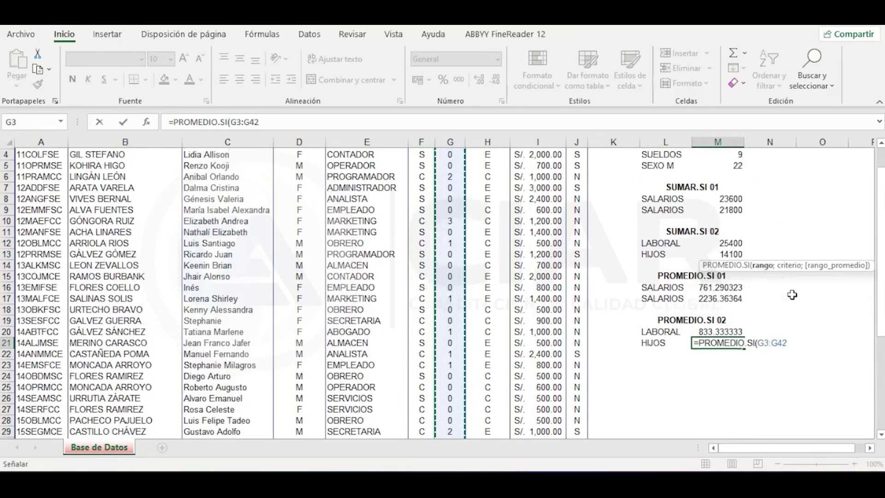
scroll(799, 297, "down", 1)
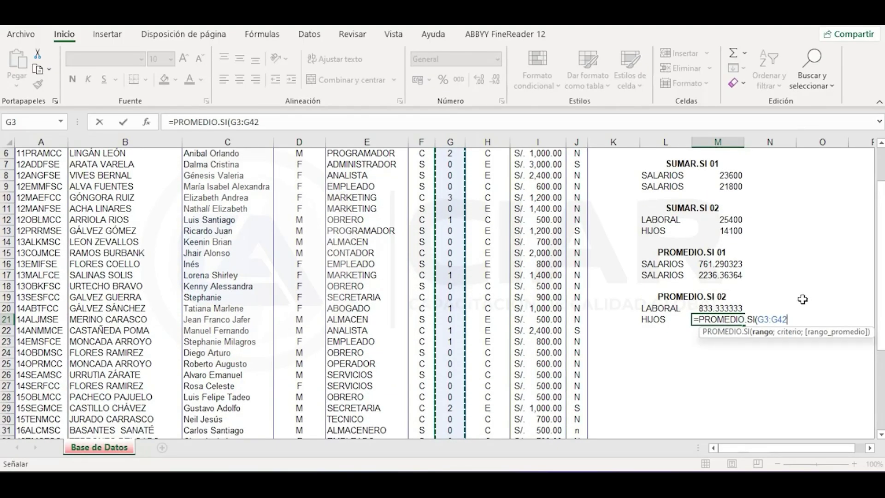
type(";\"")
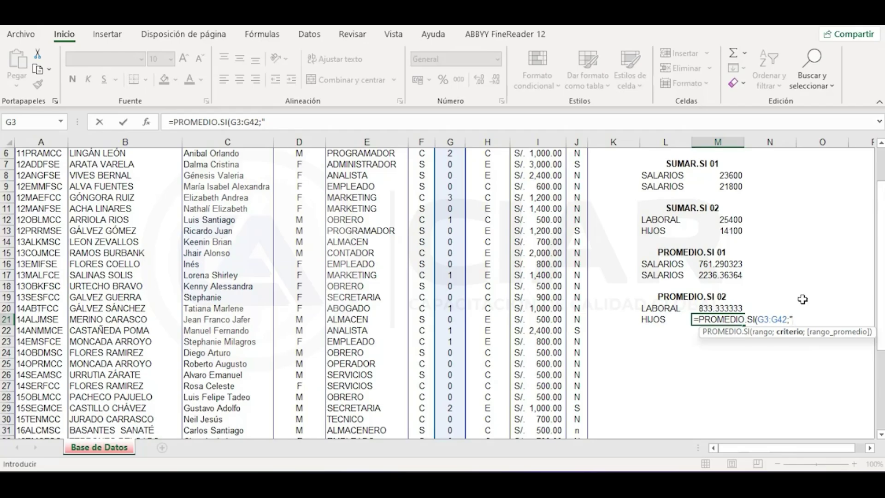
type("<1\";")
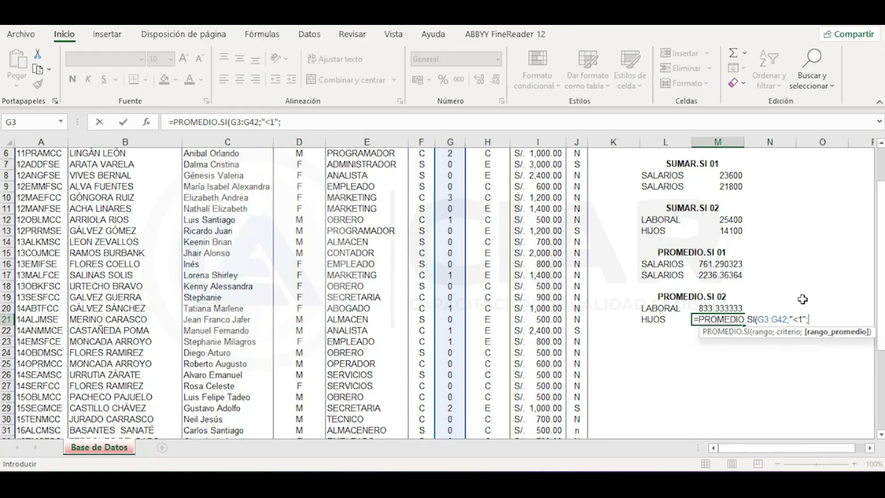
scroll(746, 254, "up", 2)
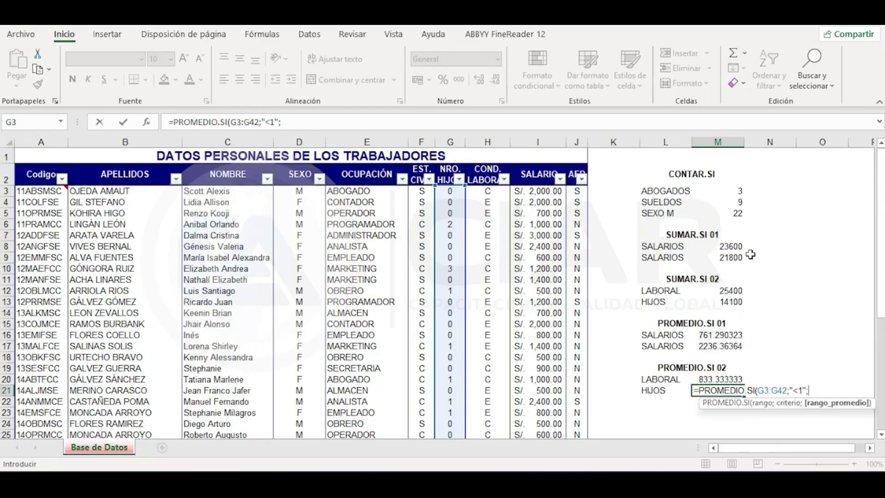
left_click_drag(553, 192, 546, 407)
scroll(775, 286, "up", 3)
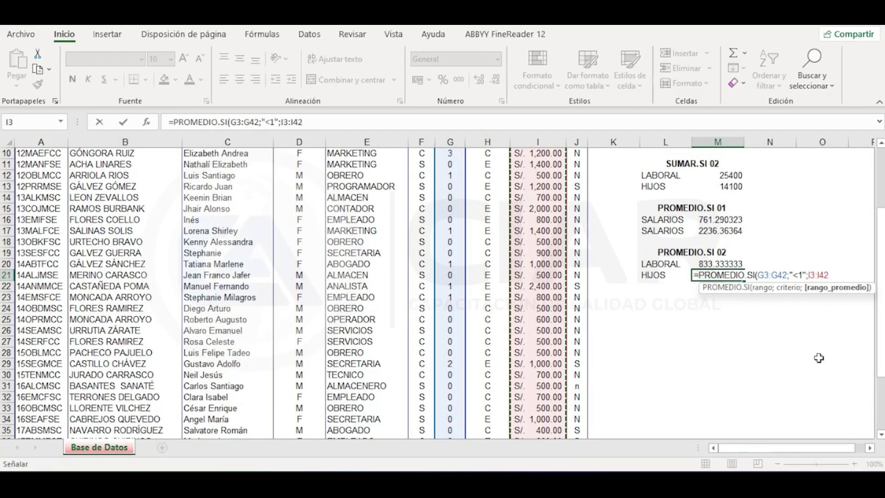
type(")")
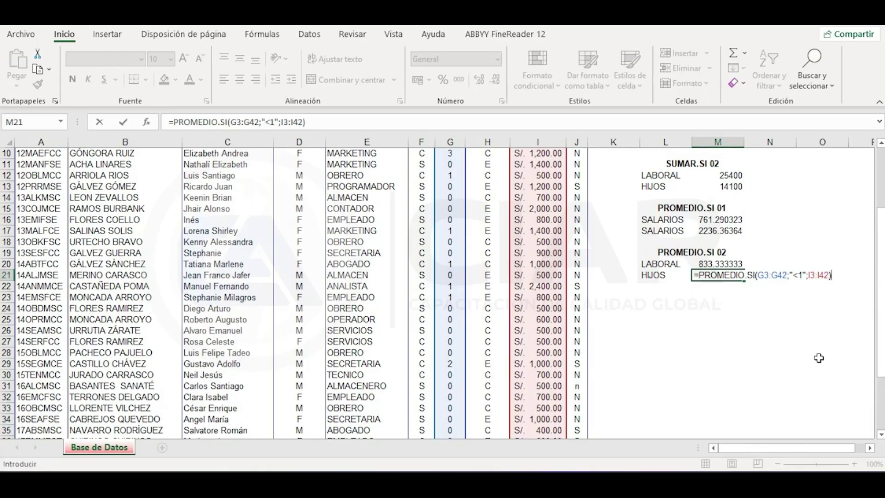
key("Return")
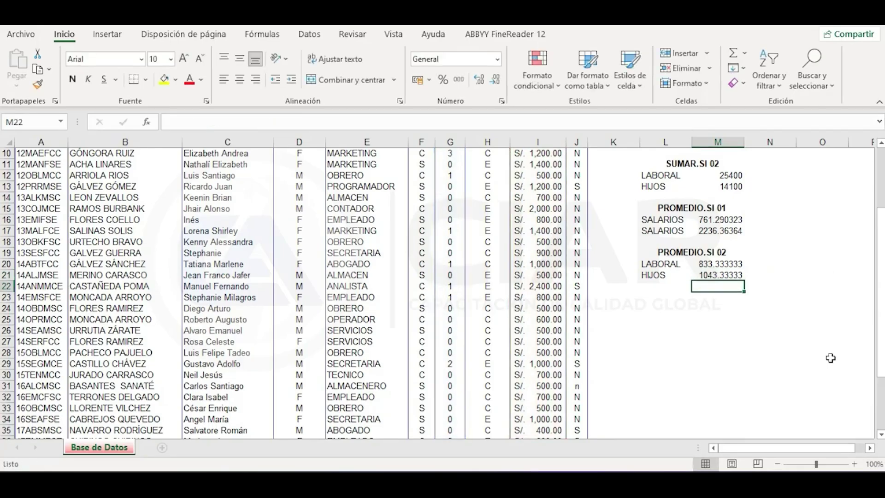
scroll(816, 355, "up", 3)
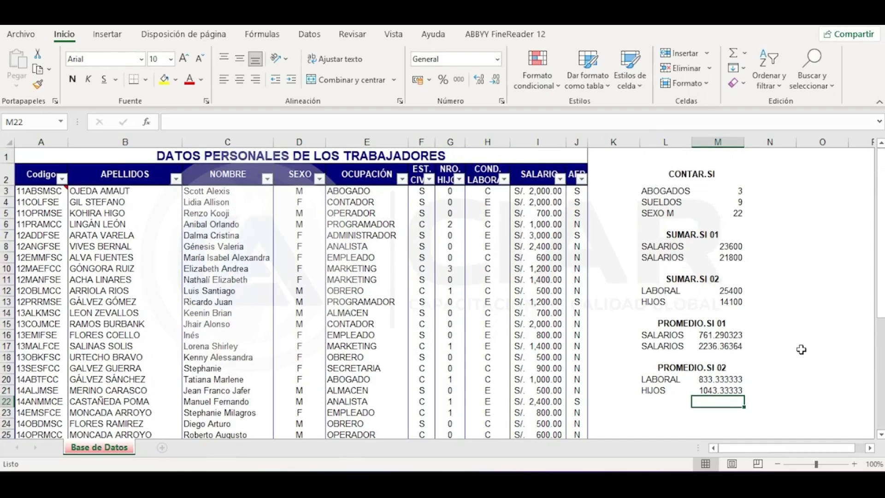
scroll(801, 350, "down", 1)
left_click(717, 342)
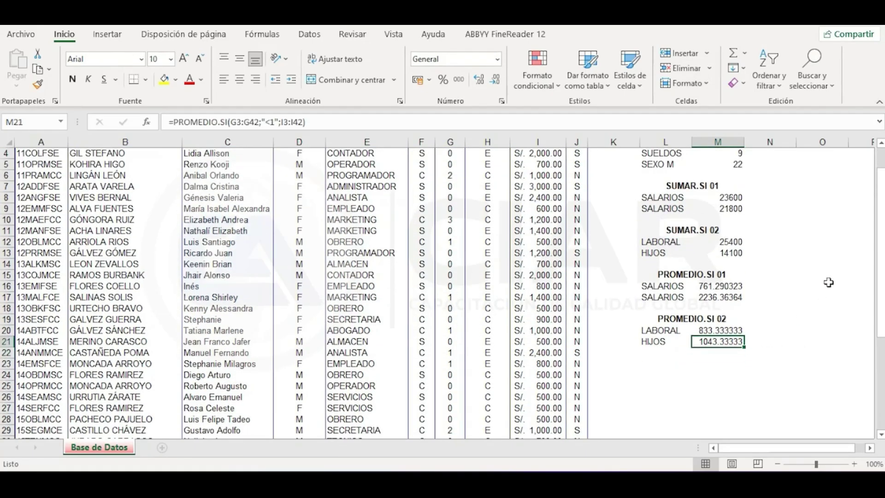
Filter the NRO. HIJOS column to show only the workers with 0 children.
scroll(784, 281, "up", 1)
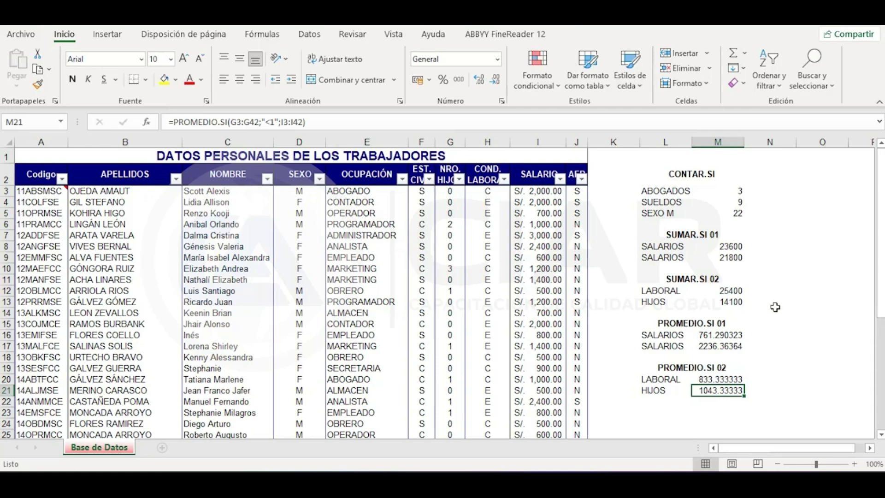
left_click(459, 180)
left_click(354, 322)
left_click(325, 334)
left_click(369, 442)
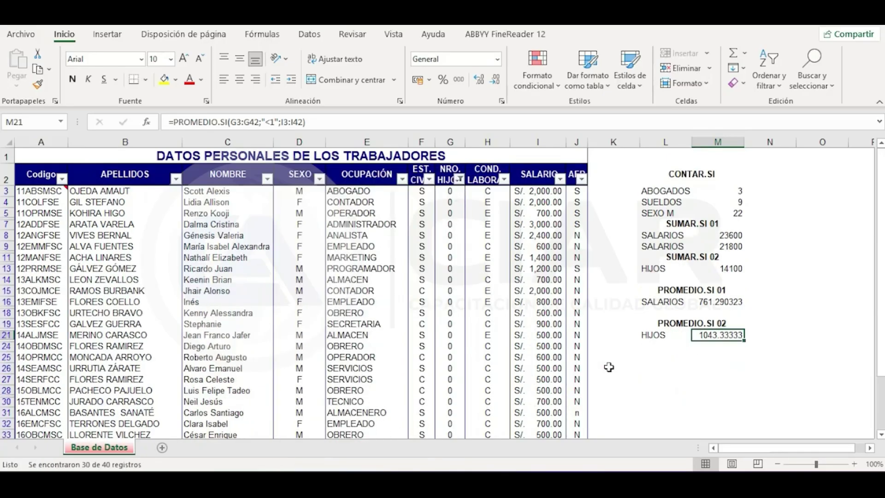
Select all the filtered salaries in I3:I42 and compare their average with the PROMEDIO.SI 02 HIJOS result in M21.
scroll(708, 346, "down", 3)
scroll(708, 346, "up", 3)
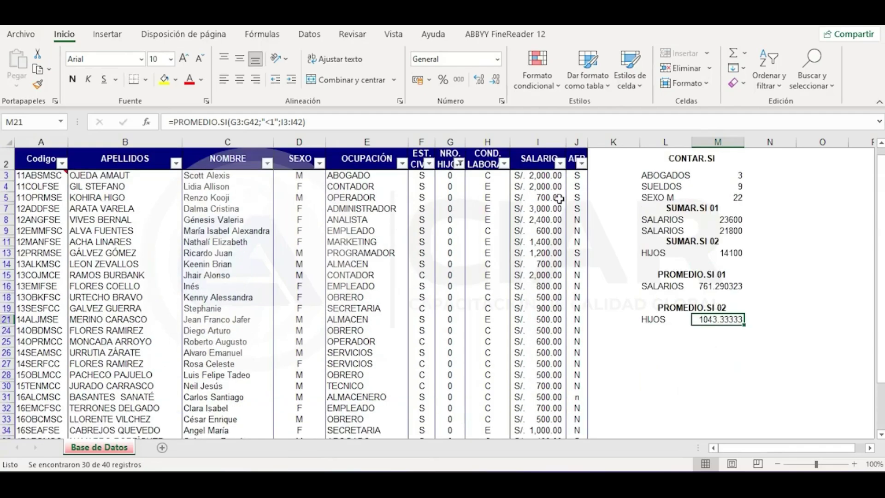
left_click_drag(536, 176, 535, 429)
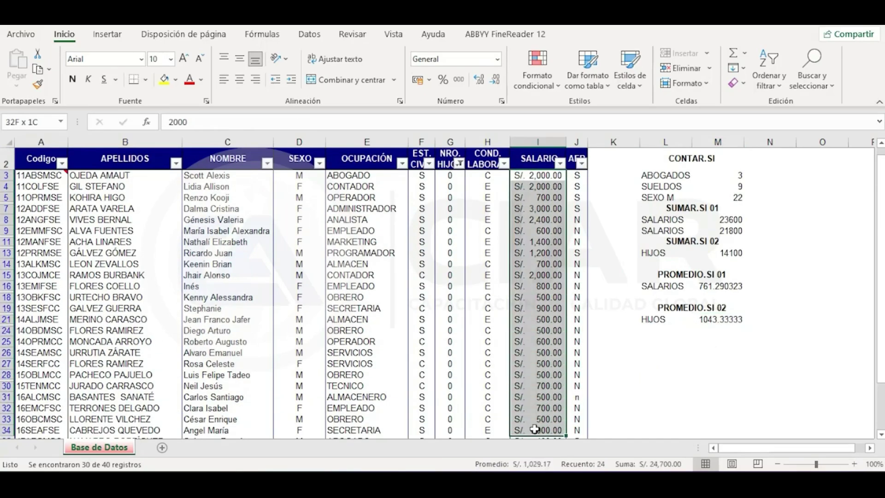
left_click(683, 365)
left_click_drag(538, 177, 574, 414)
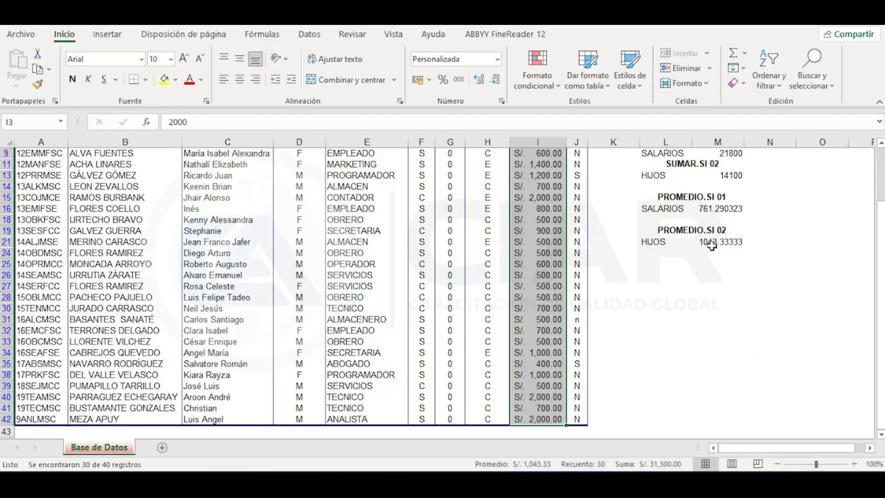
left_click(738, 244)
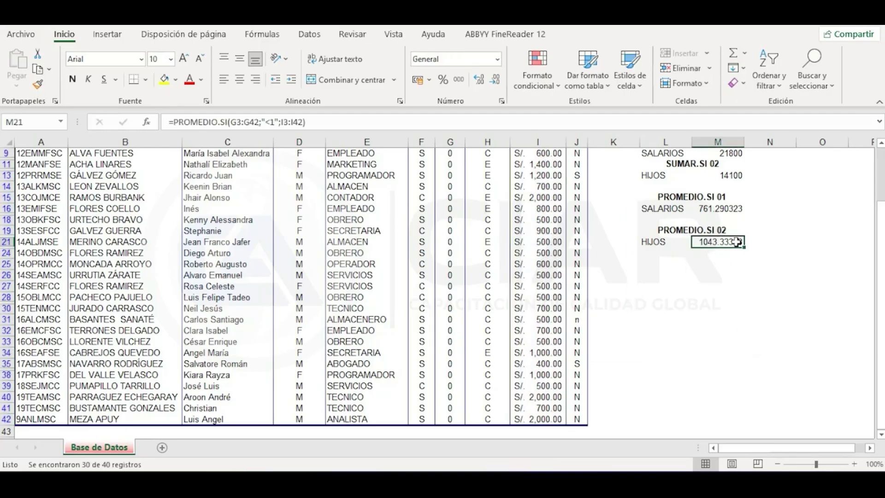
scroll(692, 295, "up", 3)
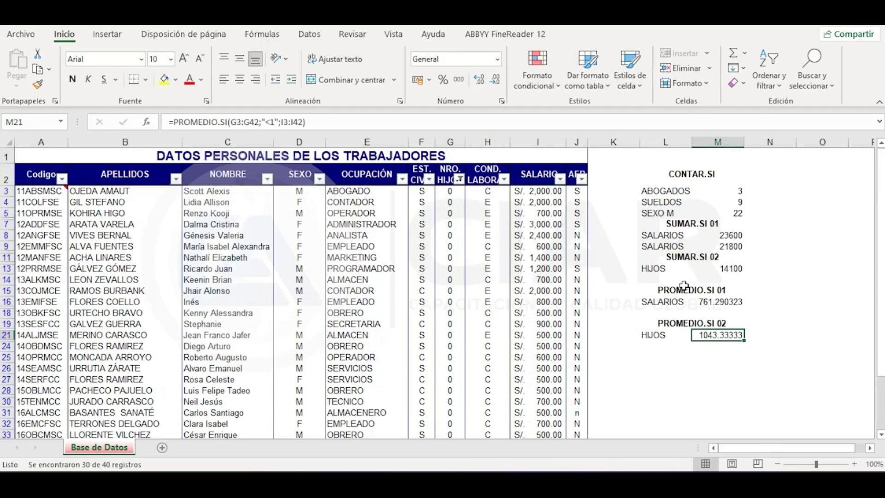
Clear the filter from the NRO. HIJOS column to list all the workers.
left_click(459, 179)
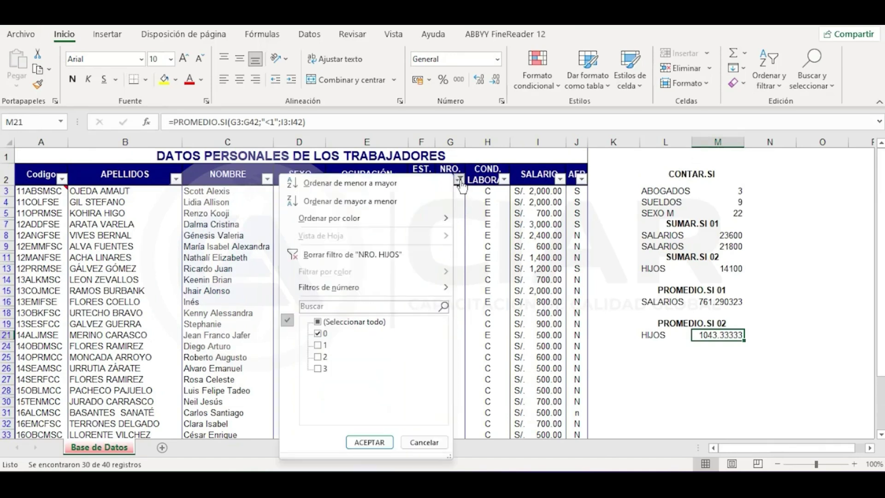
left_click(401, 256)
left_click(807, 312)
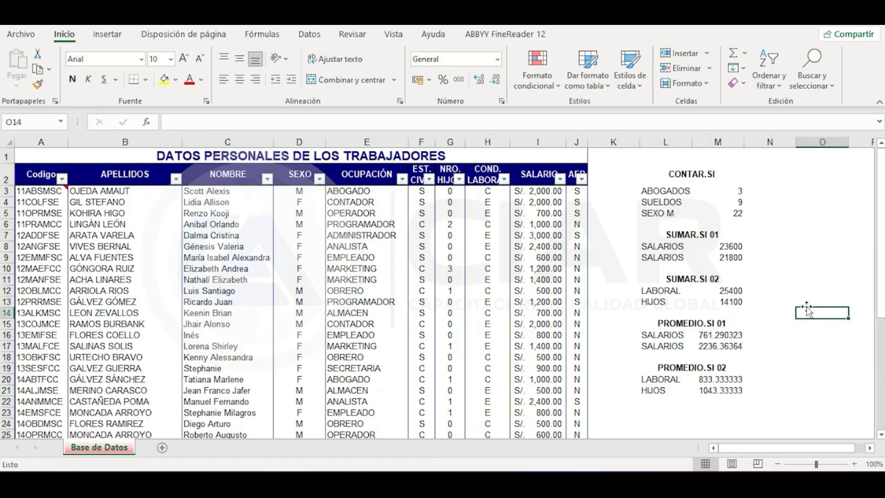
Switch to the PowerPoint presentation and review the slides from Función CONTAR.SI through Función PROMEDIO.SI (Caso 2).
left_click(731, 180)
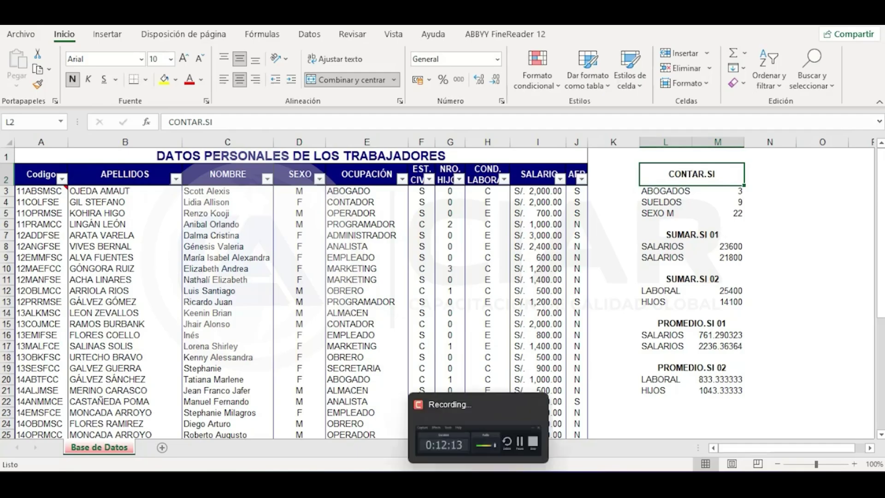
left_click(479, 483)
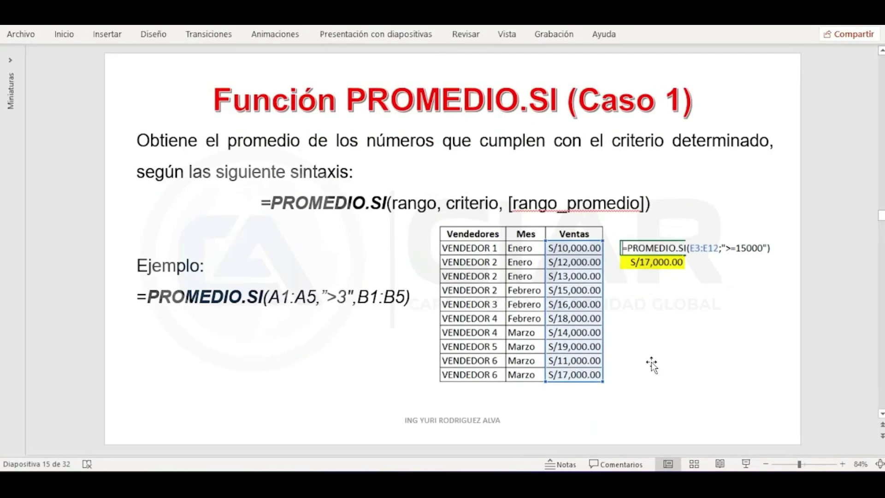
scroll(652, 364, "up", 3)
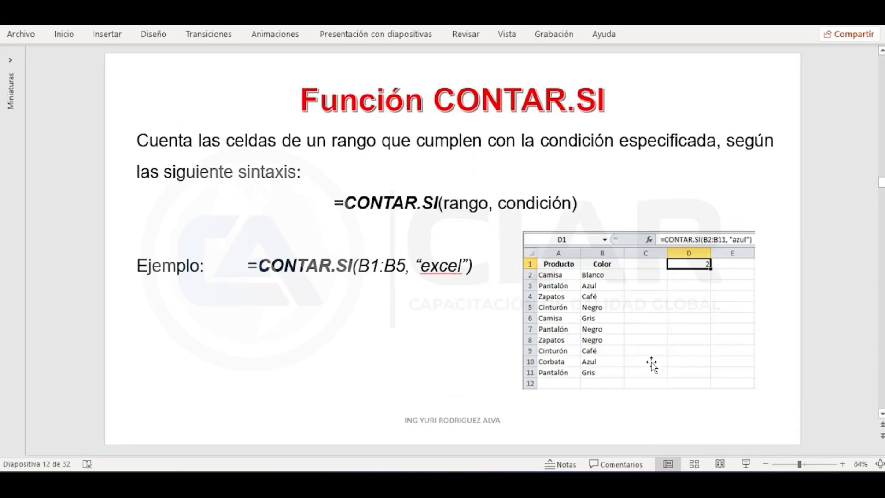
scroll(652, 364, "down", 1)
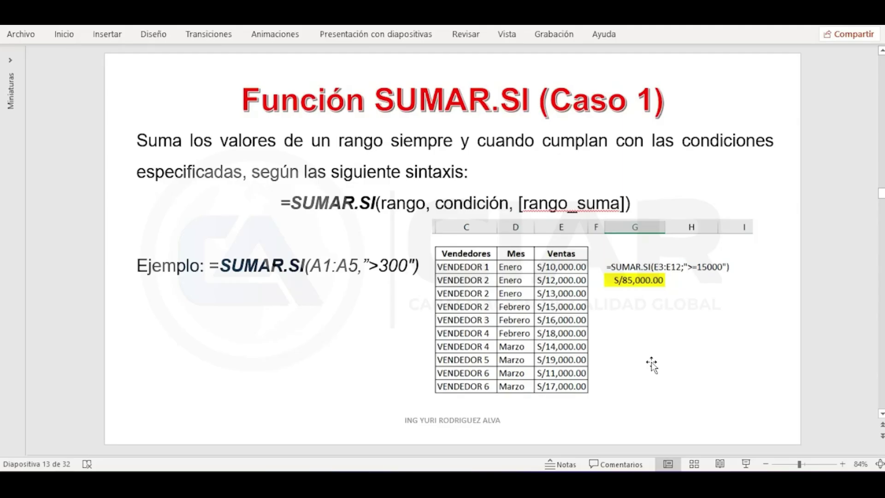
scroll(652, 364, "down", 1)
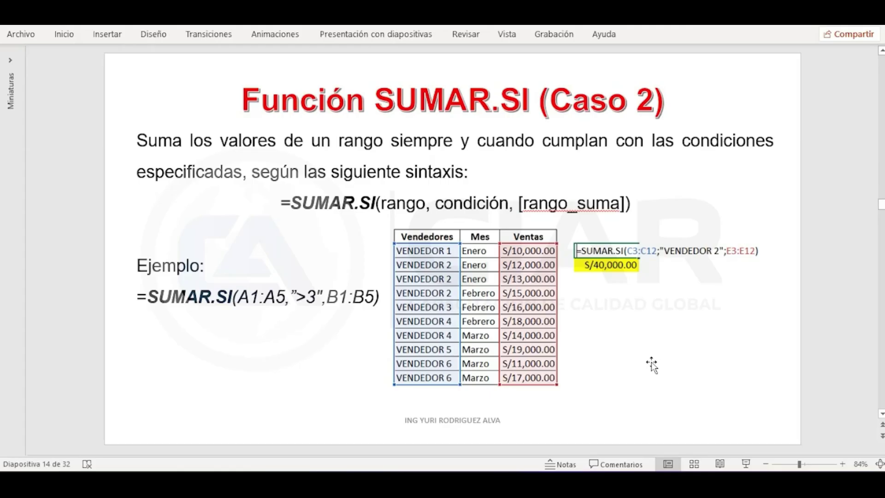
scroll(652, 364, "down", 1)
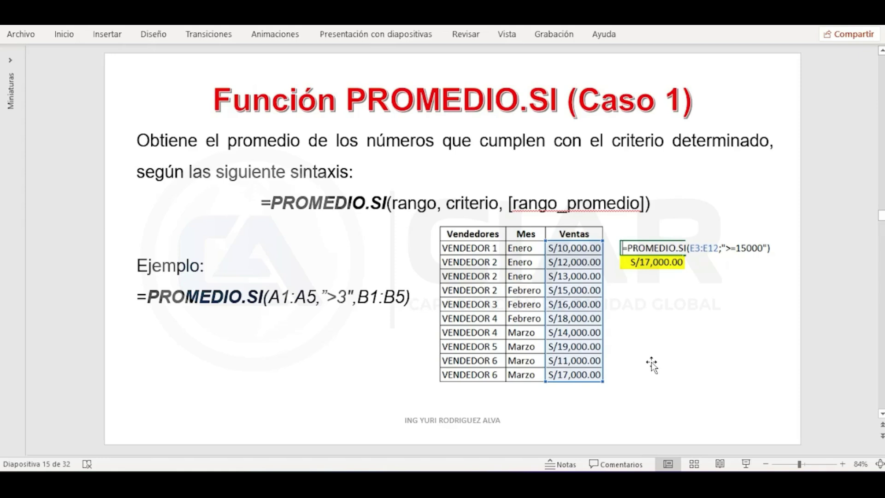
scroll(651, 365, "down", 1)
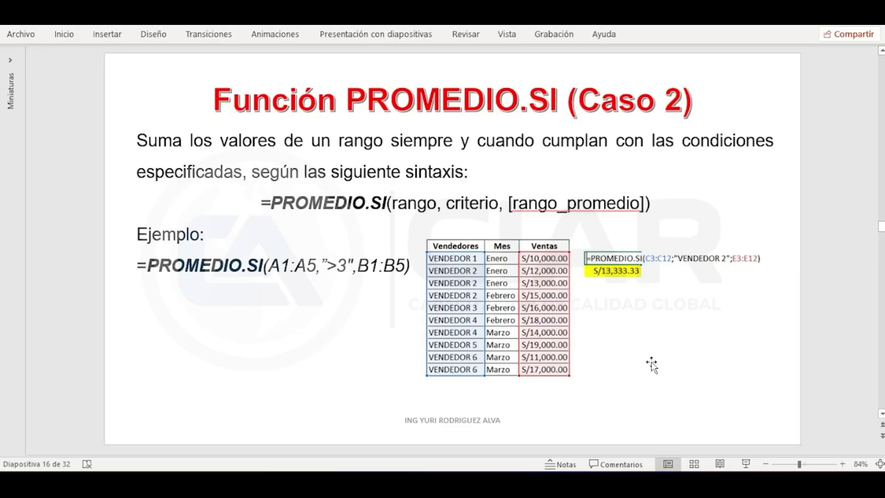